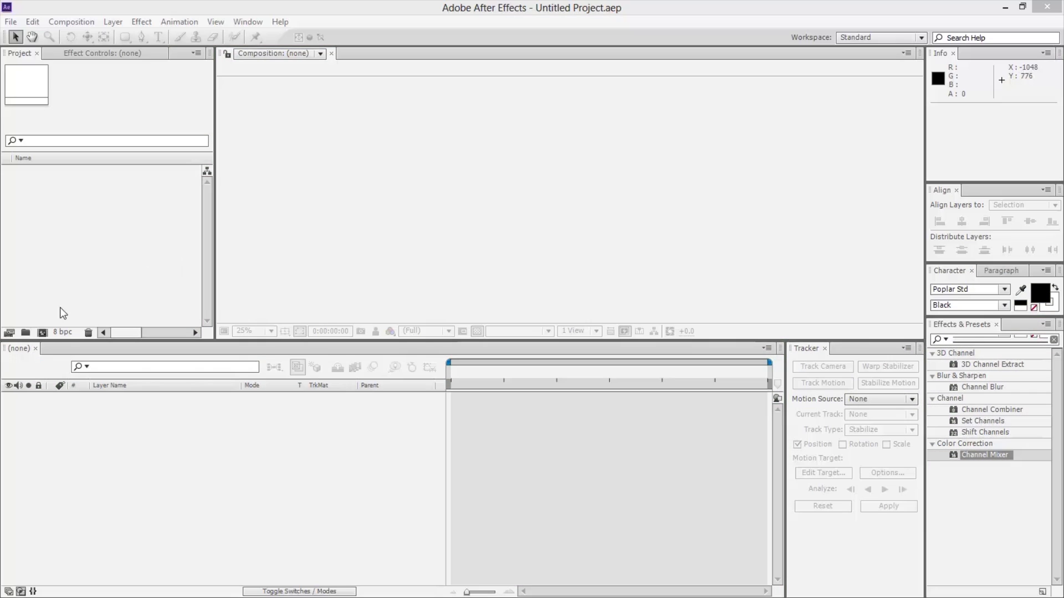
Create a new composition from the HDTV 1080 25 preset
{"action": "left_click", "coordinate": [42, 333]}
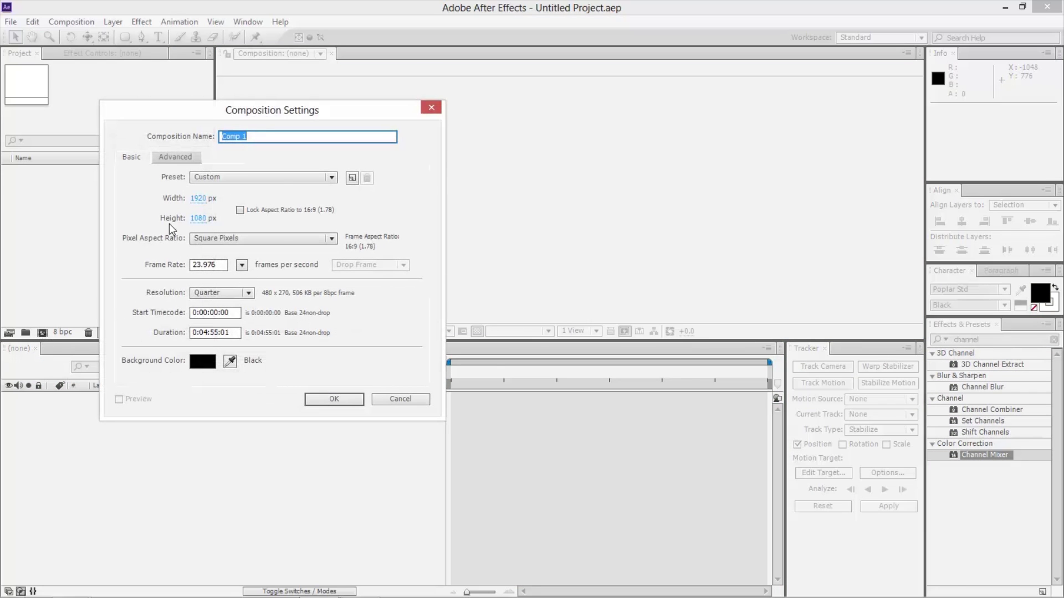
{"action": "left_click", "coordinate": [268, 182]}
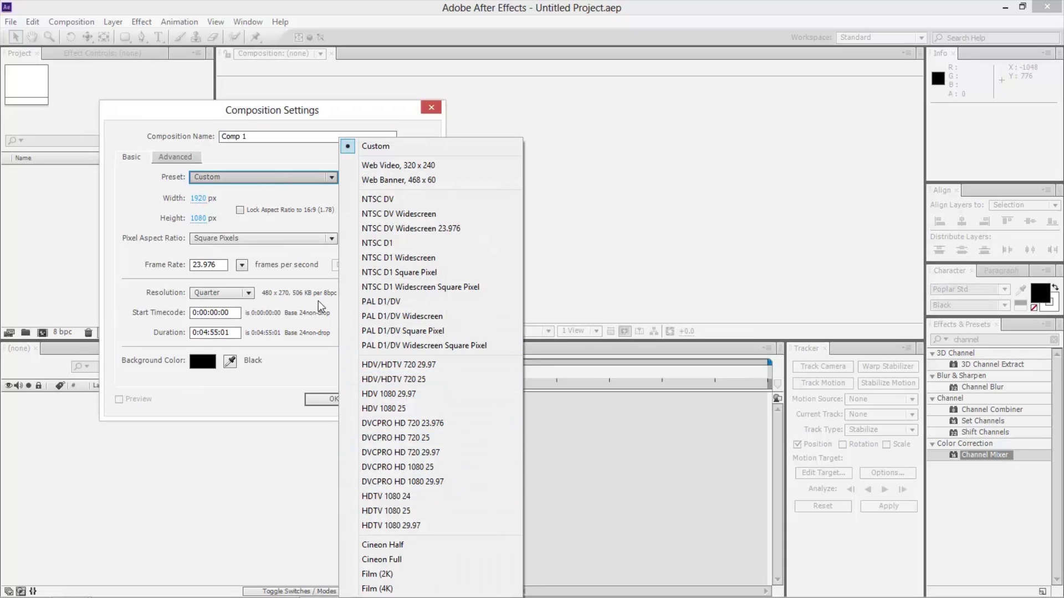
{"action": "left_click", "coordinate": [404, 514]}
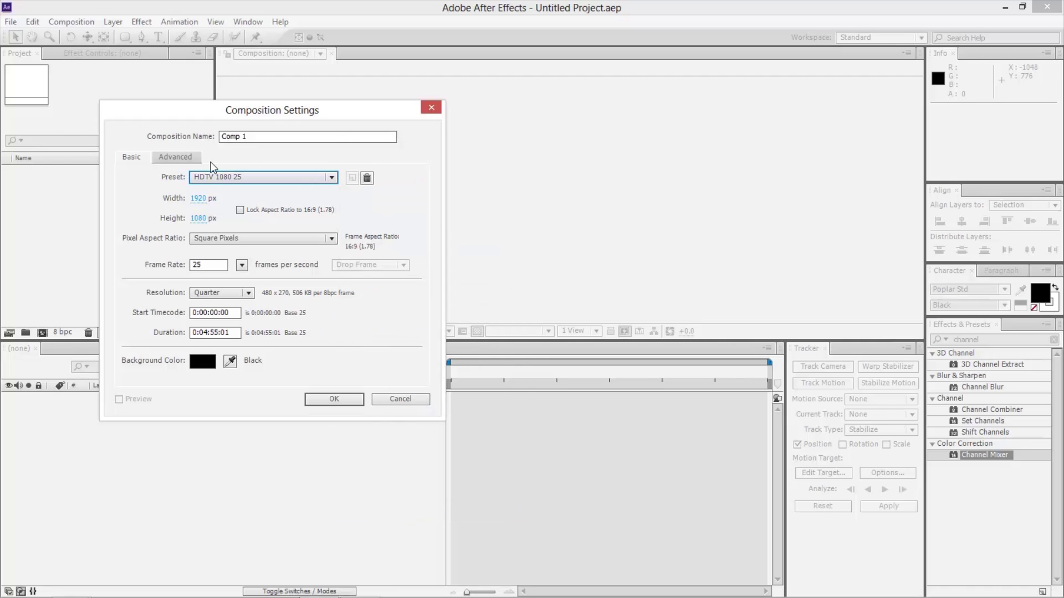
{"action": "left_click", "coordinate": [320, 399]}
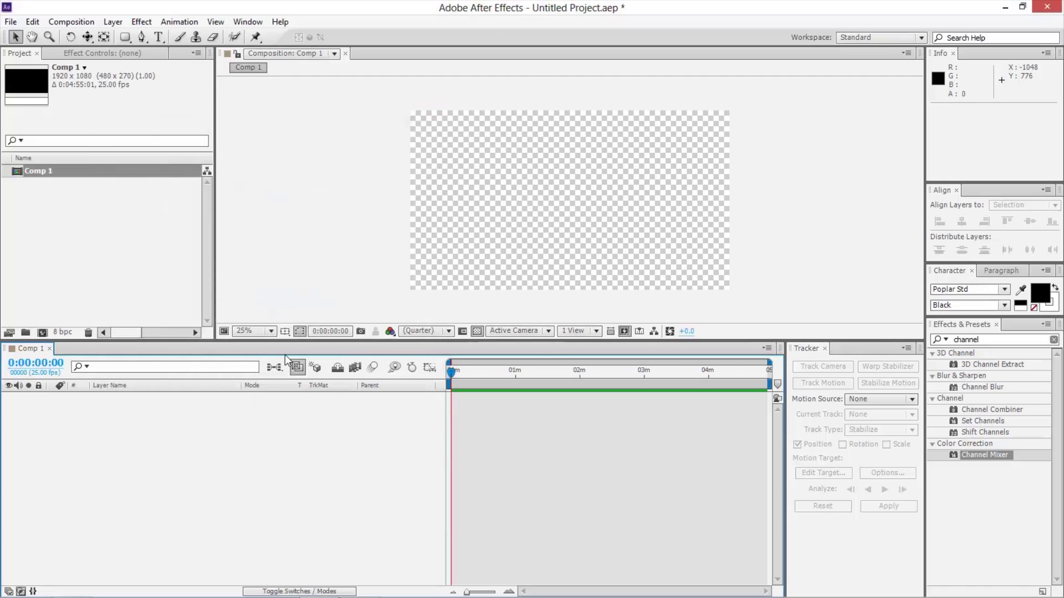
Rename Comp 1 to 'Final Montage' in the Project panel
{"action": "left_click", "coordinate": [44, 171]}
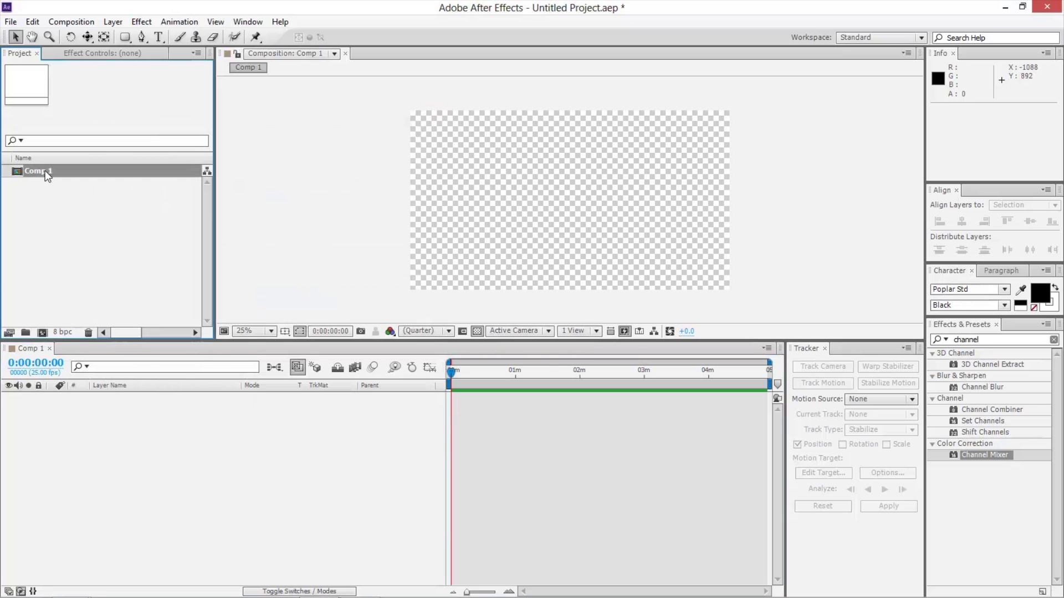
{"action": "left_click", "coordinate": [46, 171]}
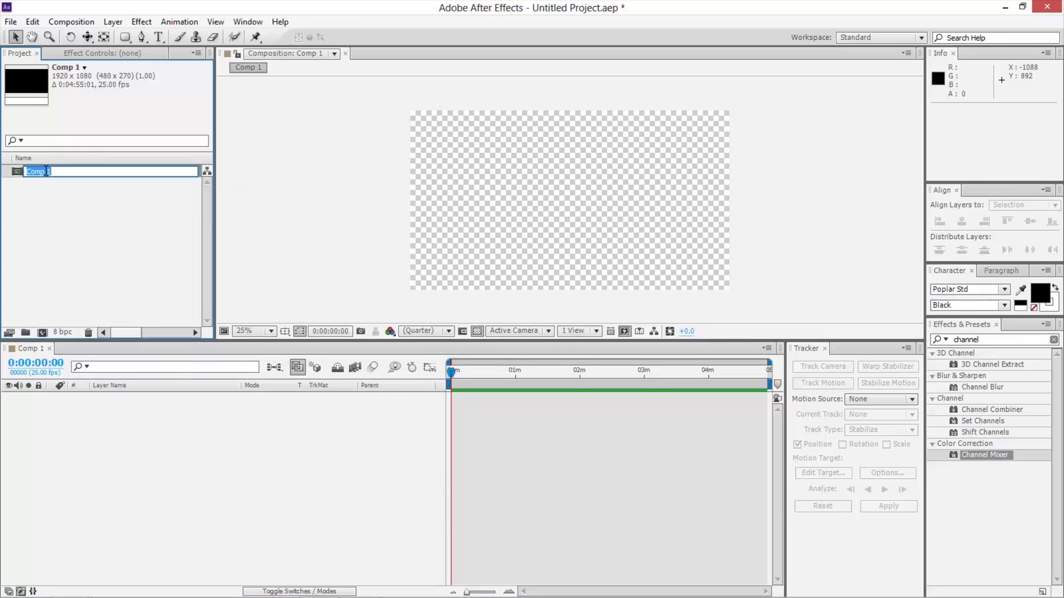
{"action": "type", "text": "Final Montage"}
{"action": "key", "text": "Return"}
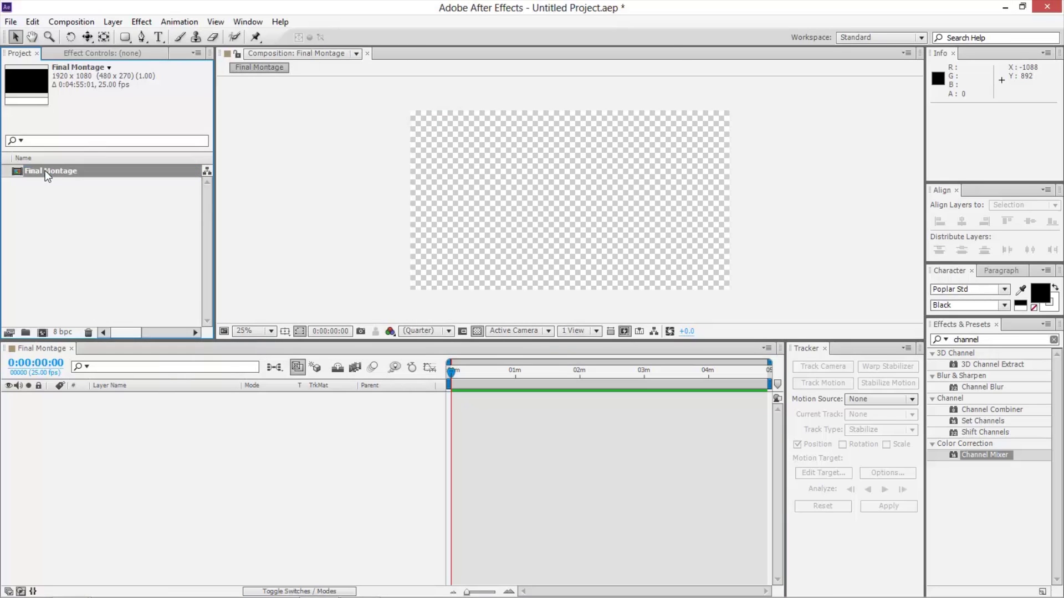
Add a white full-frame solid layer named 'Place Holder' to Final Montage
{"action": "left_click", "coordinate": [127, 510]}
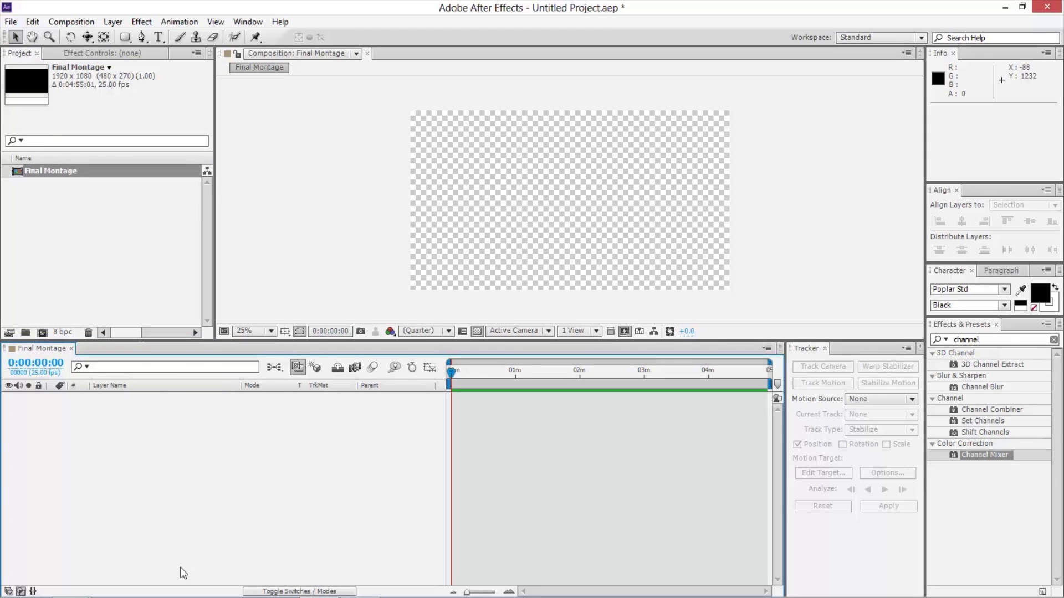
{"action": "right_click", "coordinate": [119, 465]}
{"action": "mouse_move", "coordinate": [228, 319]}
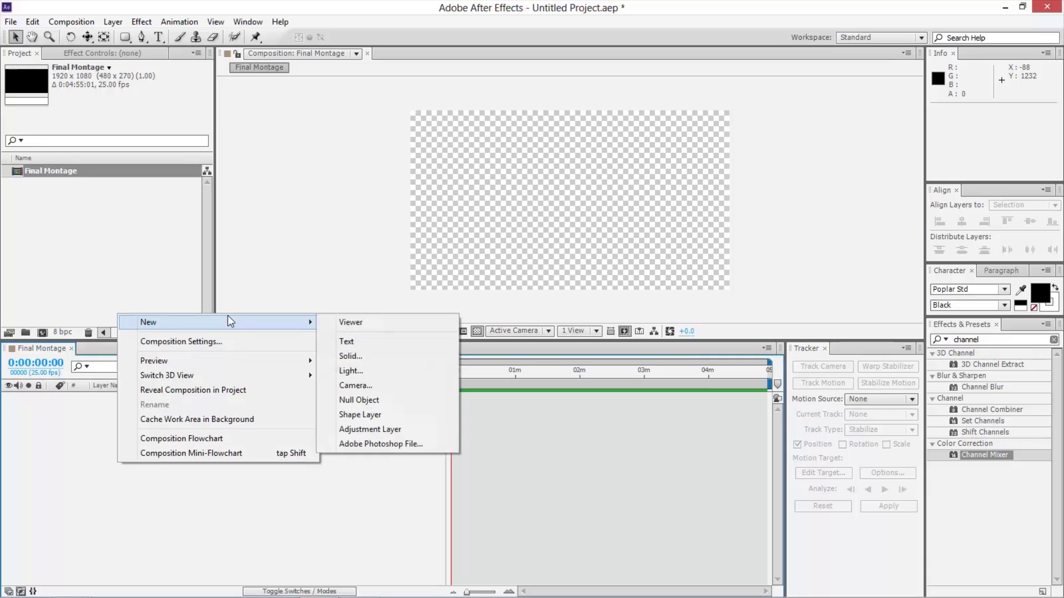
{"action": "left_click", "coordinate": [396, 355]}
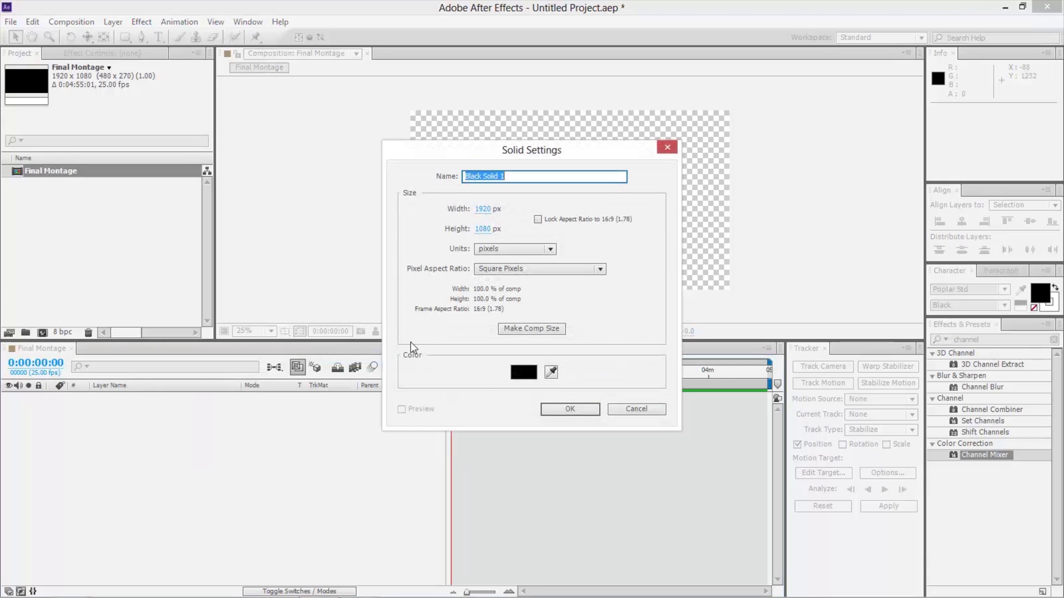
{"action": "type", "text": "Place Holder"}
{"action": "left_click", "coordinate": [530, 374]}
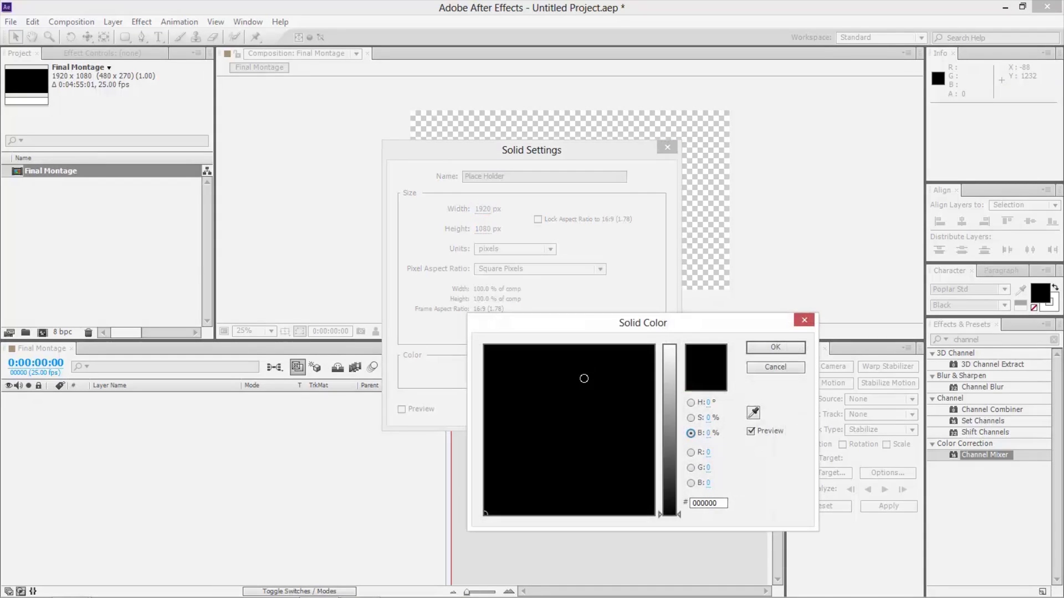
{"action": "left_click_drag", "start_coordinate": [673, 385], "coordinate": [669, 299]}
{"action": "left_click", "coordinate": [764, 349]}
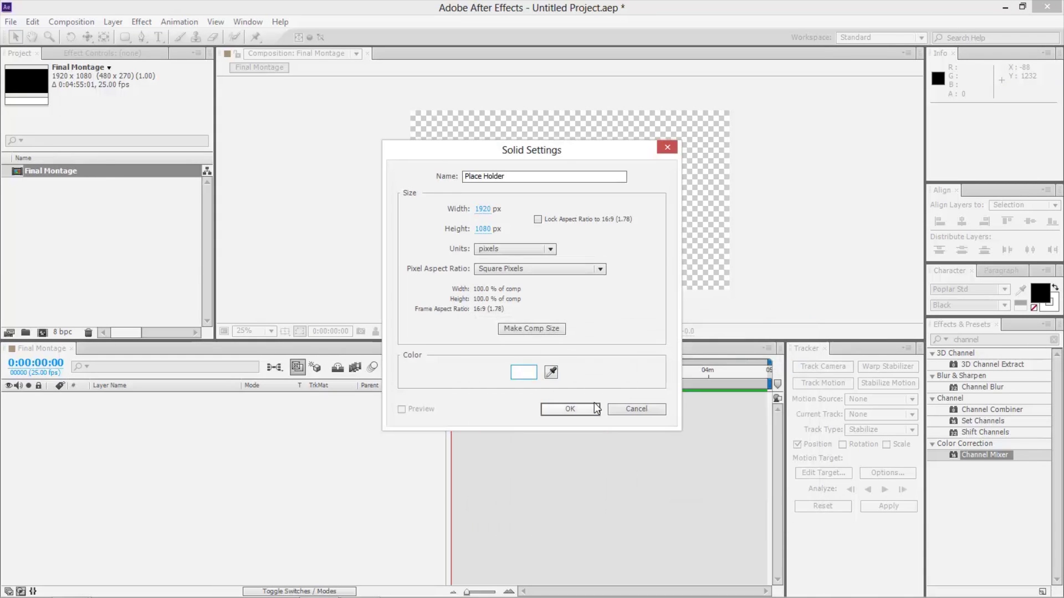
{"action": "left_click", "coordinate": [593, 410]}
{"action": "left_click", "coordinate": [498, 299]}
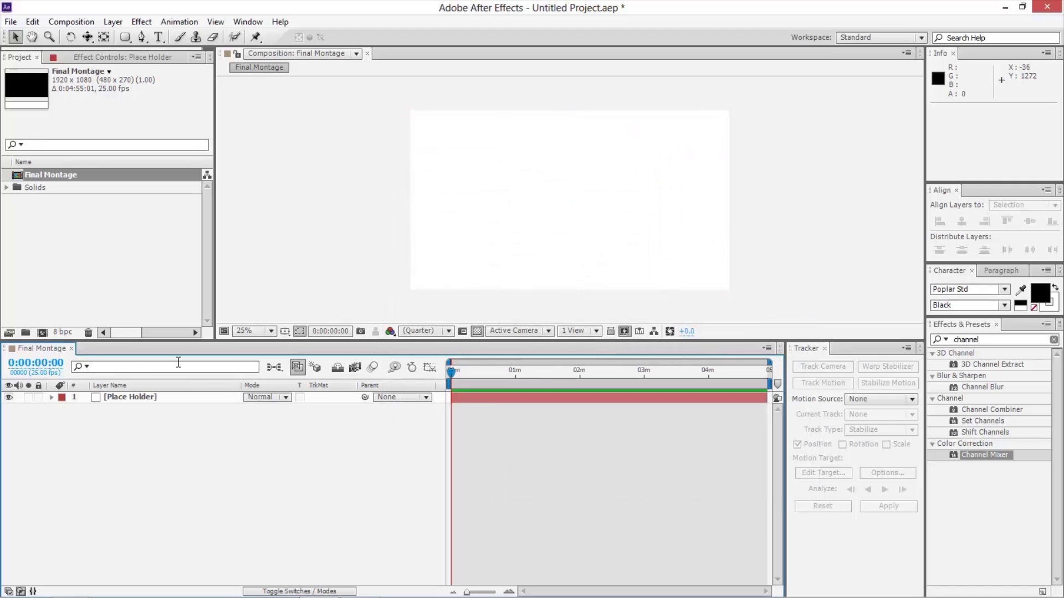
Create a new black full-frame solid layer
{"action": "left_click", "coordinate": [127, 400]}
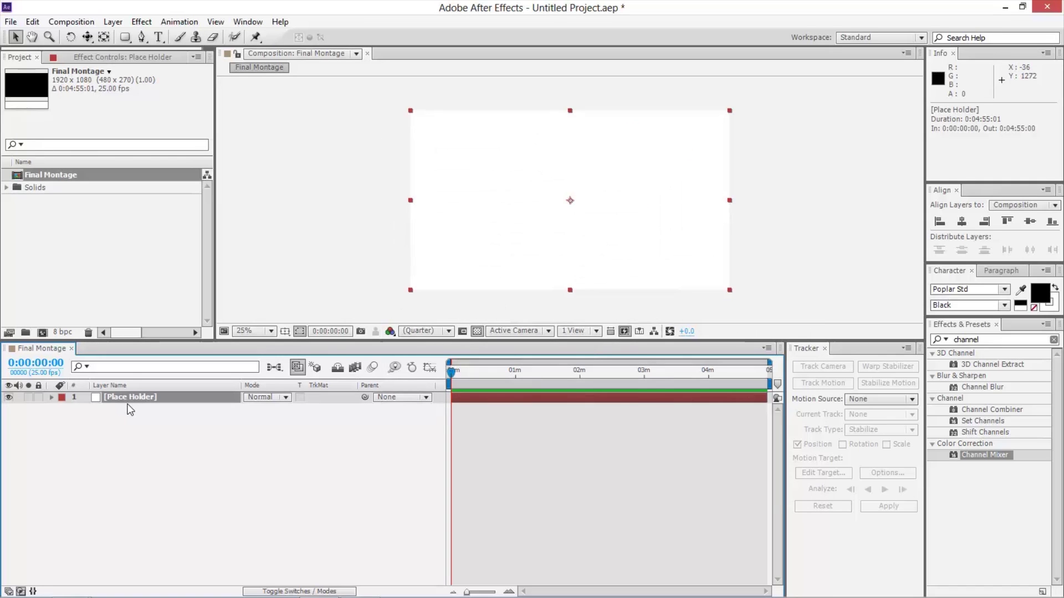
{"action": "right_click", "coordinate": [124, 463]}
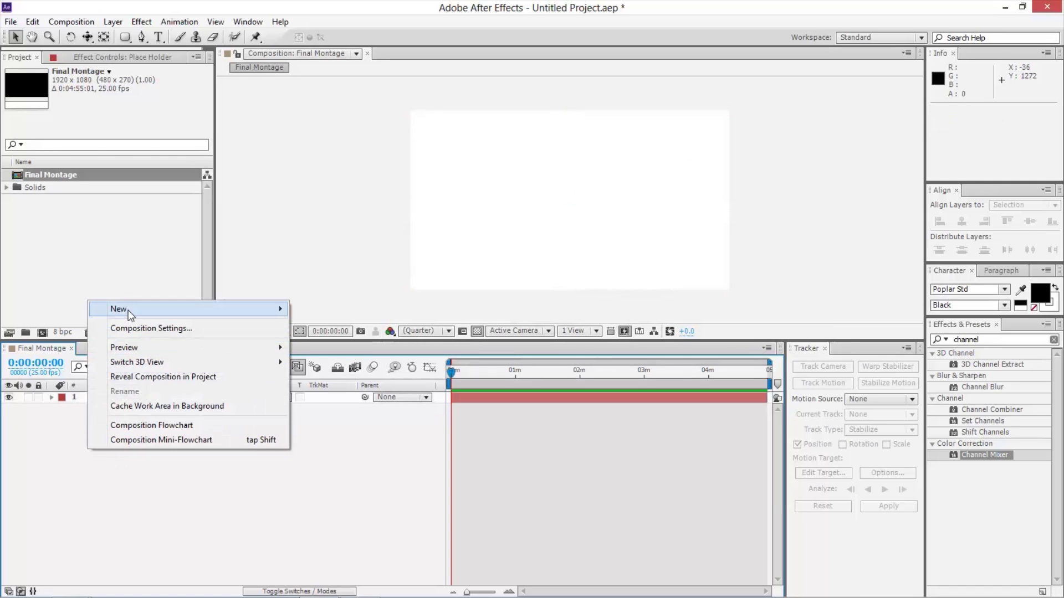
{"action": "mouse_move", "coordinate": [120, 309]}
{"action": "left_click", "coordinate": [321, 342]}
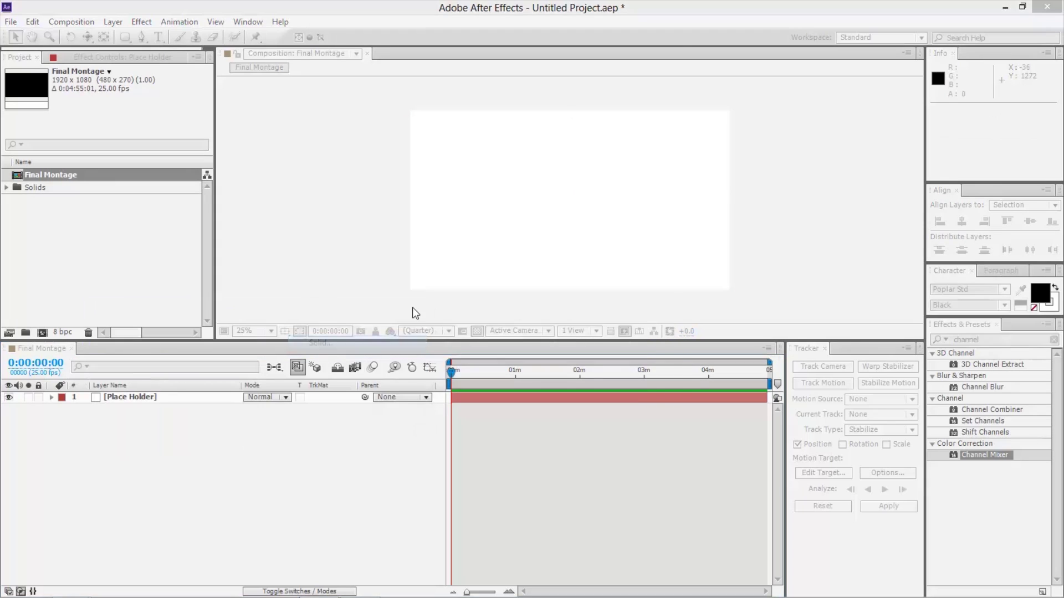
{"action": "left_click", "coordinate": [528, 375]}
{"action": "left_click_drag", "start_coordinate": [670, 349], "coordinate": [671, 517]}
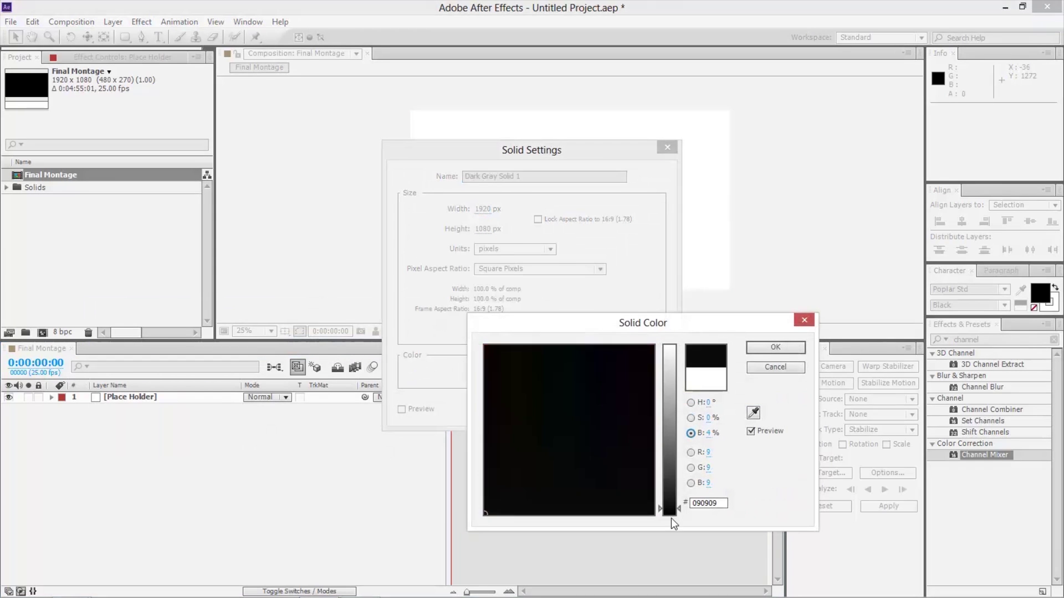
{"action": "left_click", "coordinate": [761, 350]}
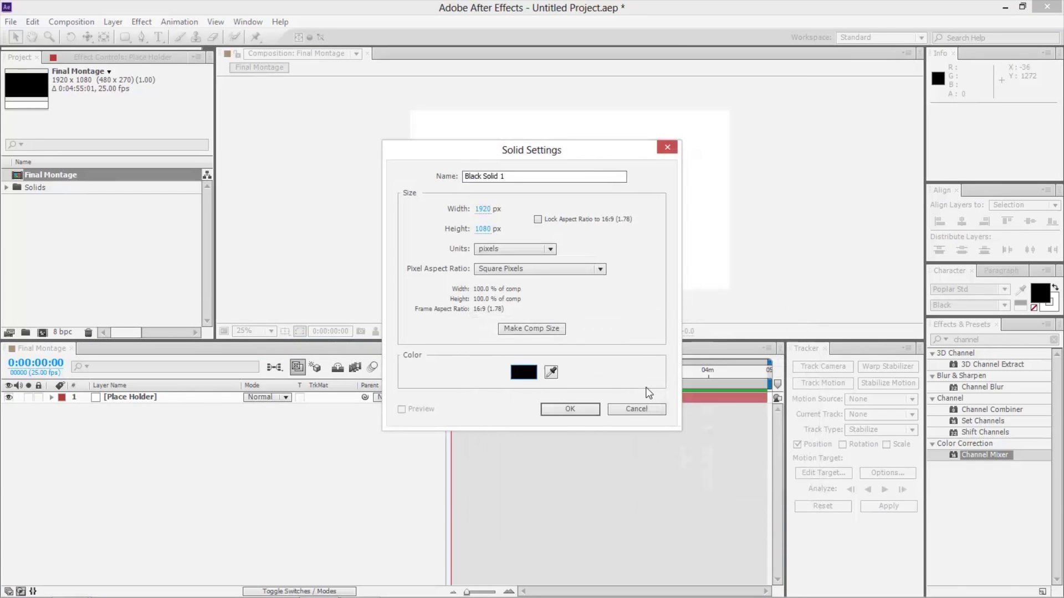
{"action": "left_click", "coordinate": [569, 414]}
Duplicate the black solid, move the copy below Place Holder and name it BG
{"action": "key", "text": "ctrl+d"}
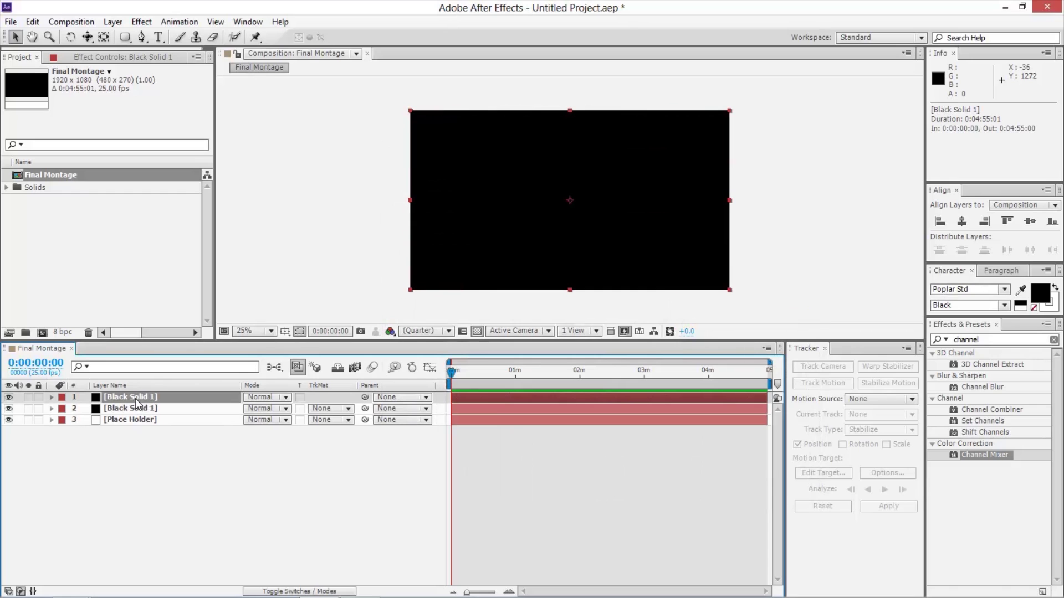
{"action": "left_click_drag", "start_coordinate": [136, 397], "coordinate": [132, 419]}
{"action": "key", "text": "Return"}
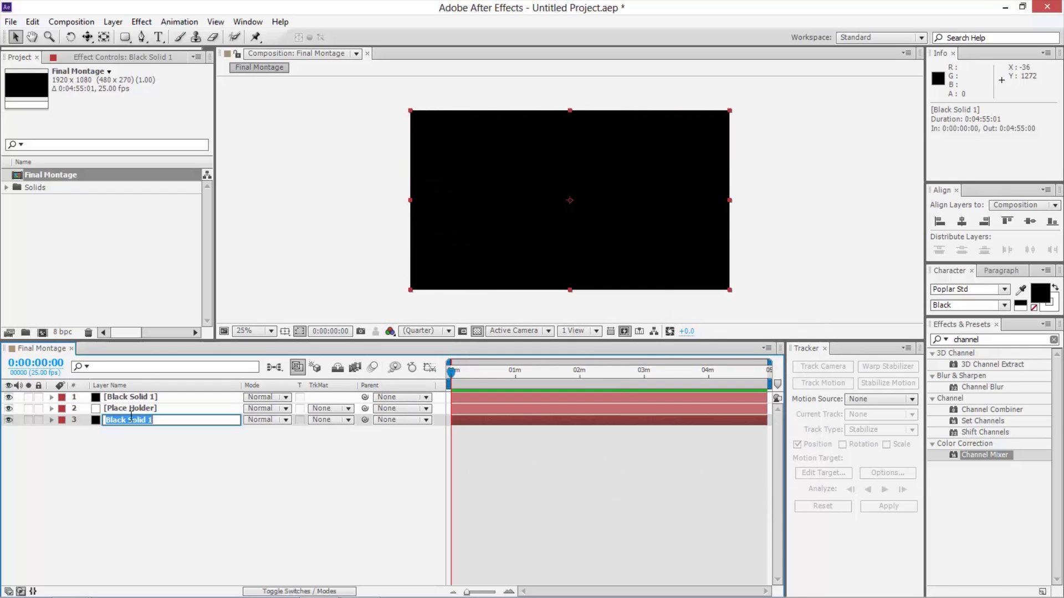
{"action": "type", "text": "B"}
{"action": "key", "text": "Return"}
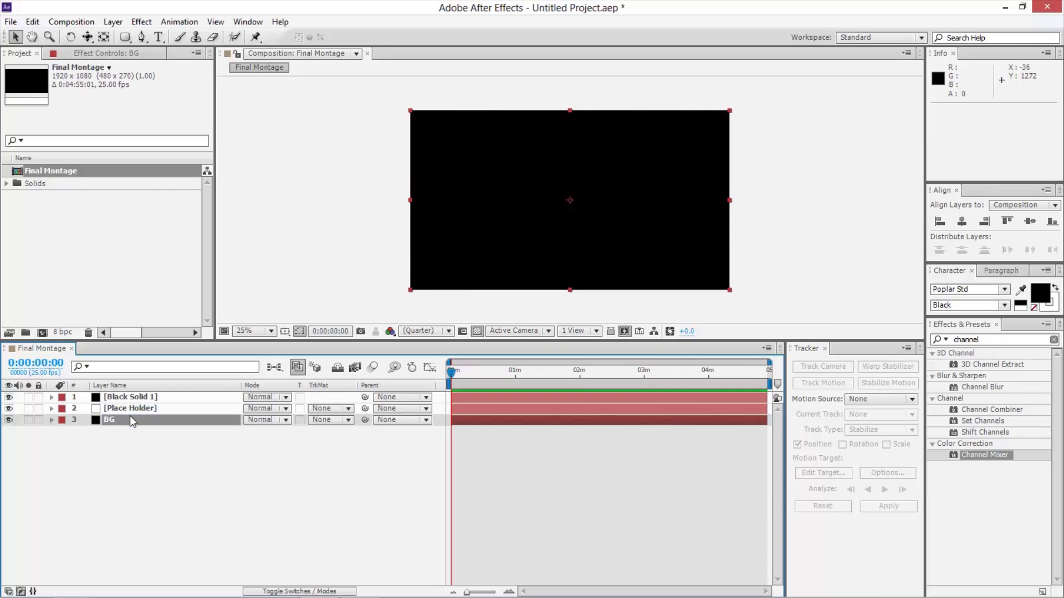
Rename the top black solid to 'Outside frame'
{"action": "left_click", "coordinate": [109, 385]}
{"action": "left_click", "coordinate": [122, 397]}
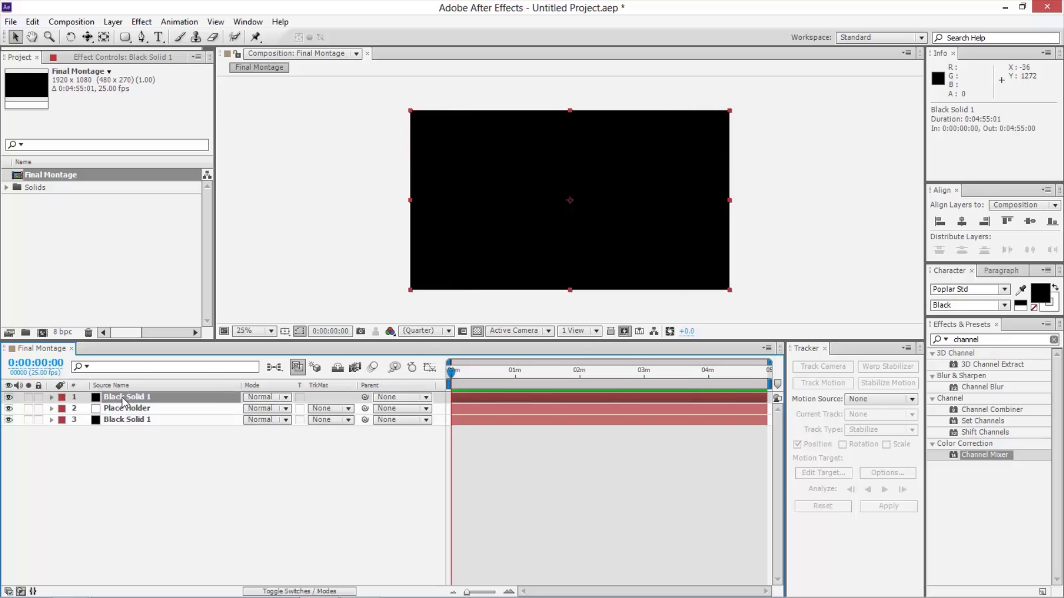
{"action": "left_click", "coordinate": [131, 388]}
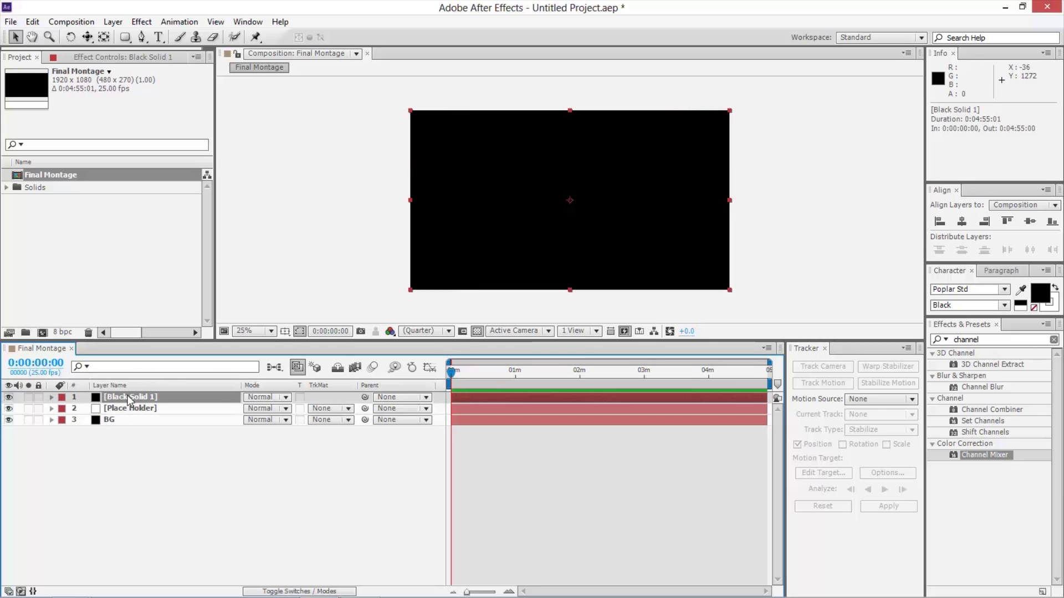
{"action": "key", "text": "Return"}
{"action": "type", "text": "Outside fr"}
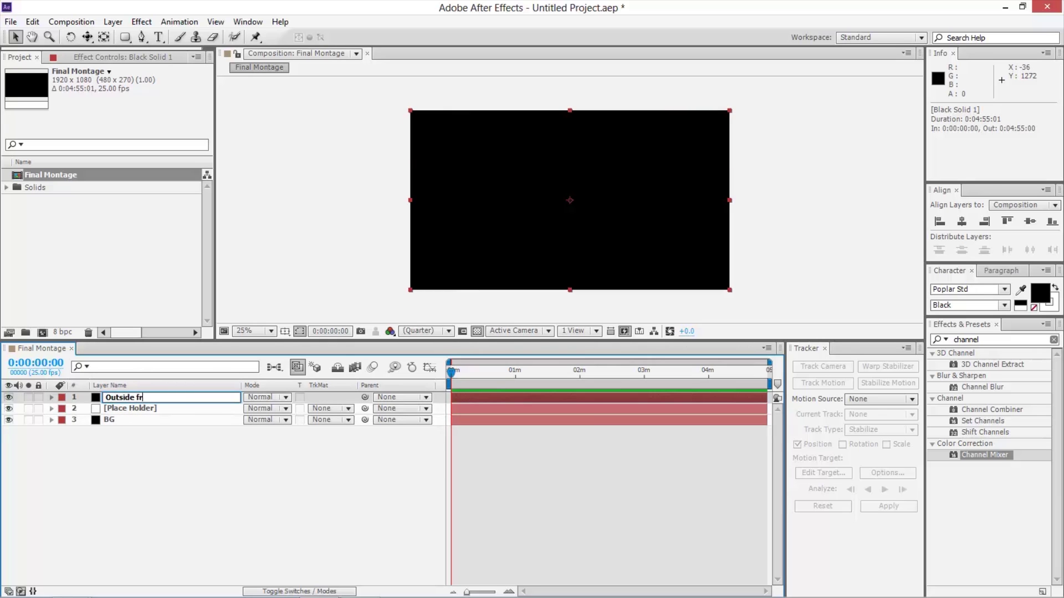
{"action": "type", "text": "ame"}
{"action": "key", "text": "Return"}
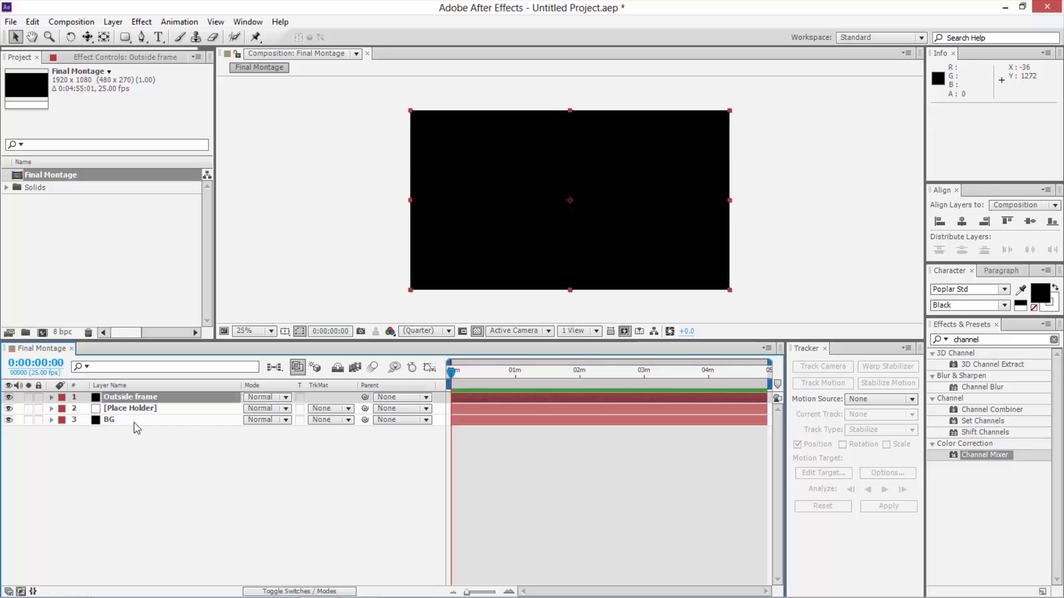
Add a frame-sized mask to Outside frame and select Mask 1's vertices
{"action": "left_click", "coordinate": [140, 464]}
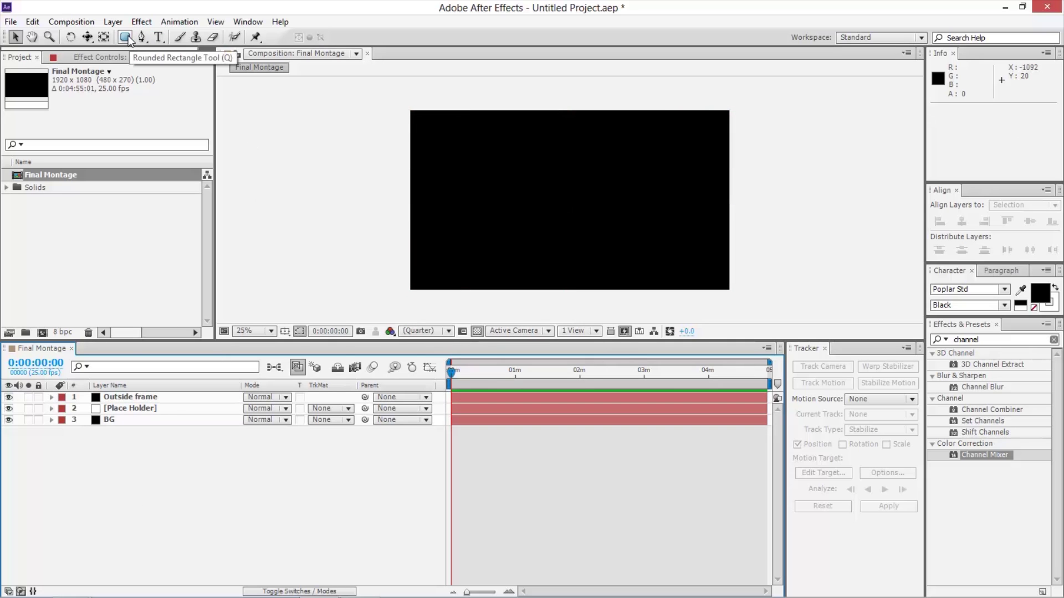
{"action": "left_click", "coordinate": [438, 261]}
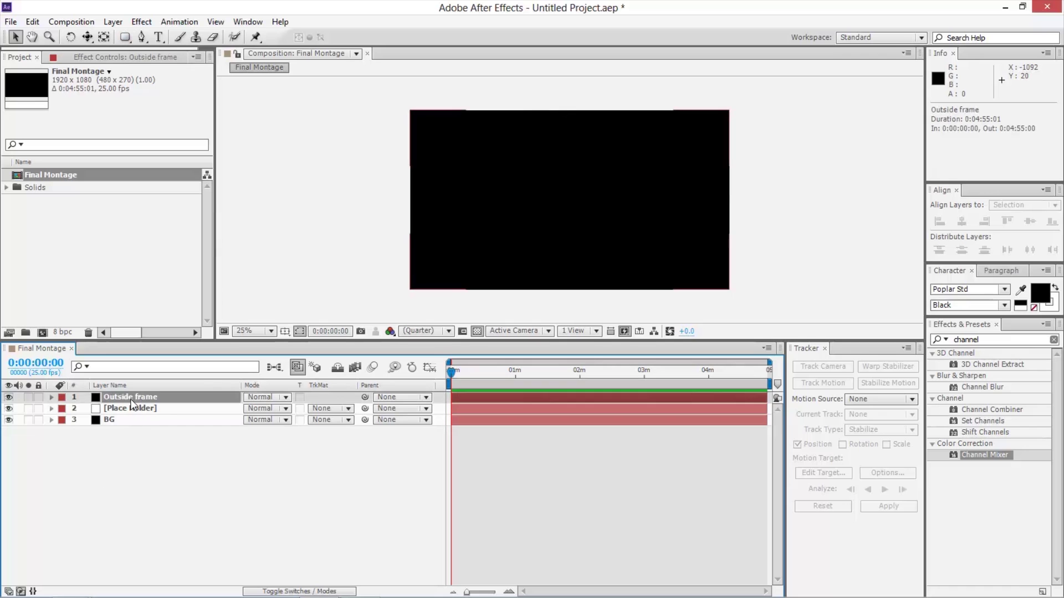
{"action": "double_click", "coordinate": [126, 37]}
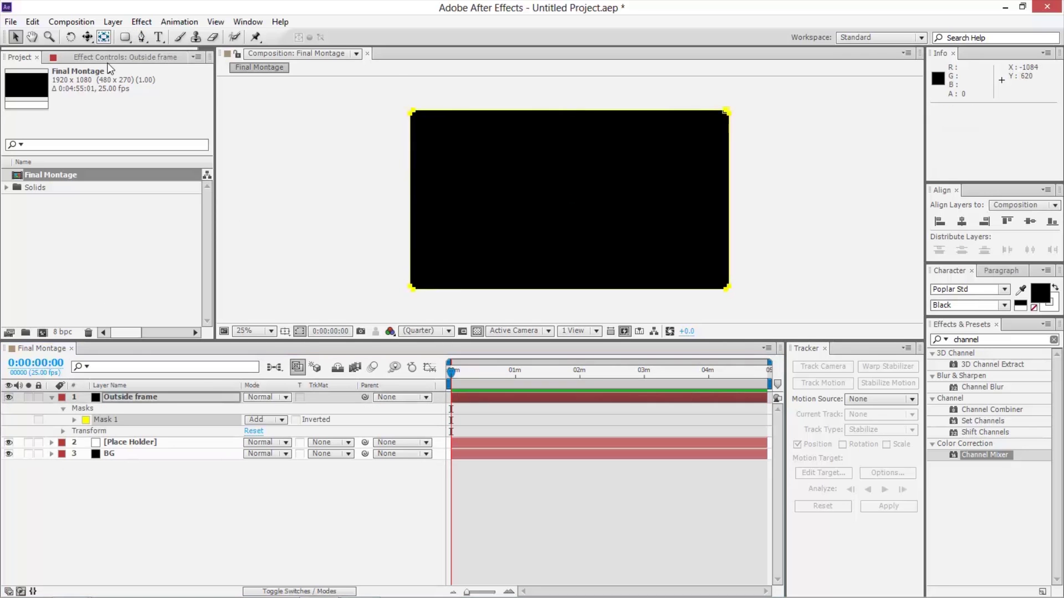
{"action": "left_click", "coordinate": [363, 492]}
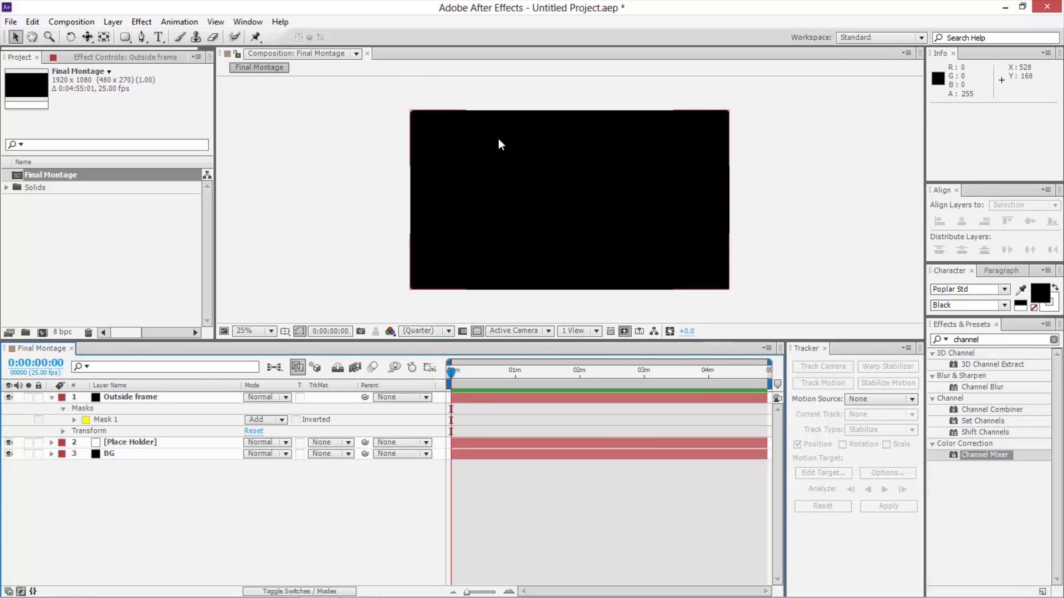
{"action": "key", "text": "period"}
{"action": "left_click_drag", "start_coordinate": [739, 164], "coordinate": [671, 226]}
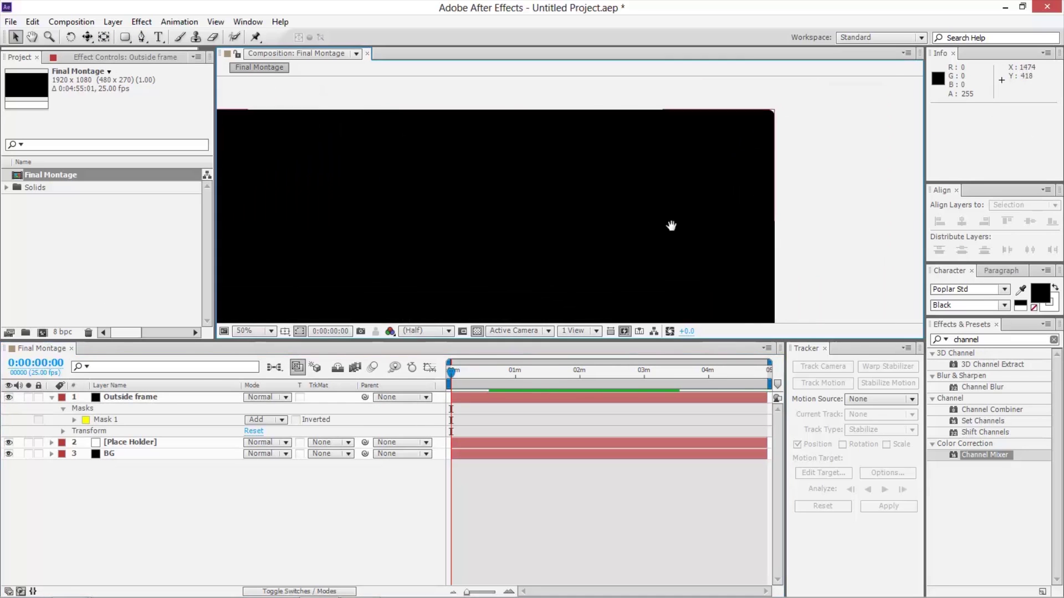
{"action": "left_click", "coordinate": [115, 421]}
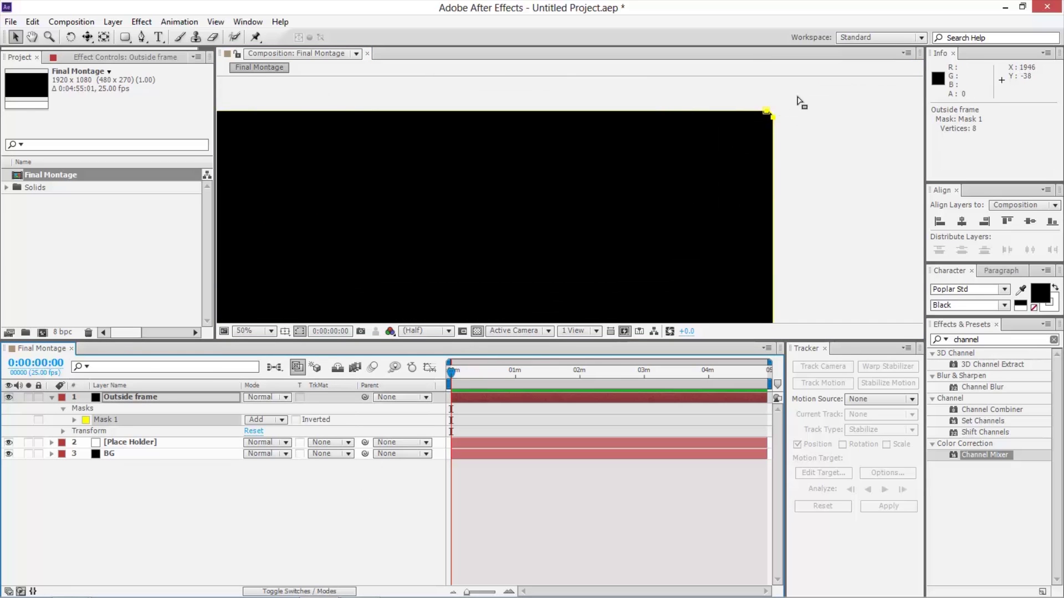
{"action": "key", "text": "comma"}
{"action": "left_click_drag", "start_coordinate": [810, 180], "coordinate": [756, 138]}
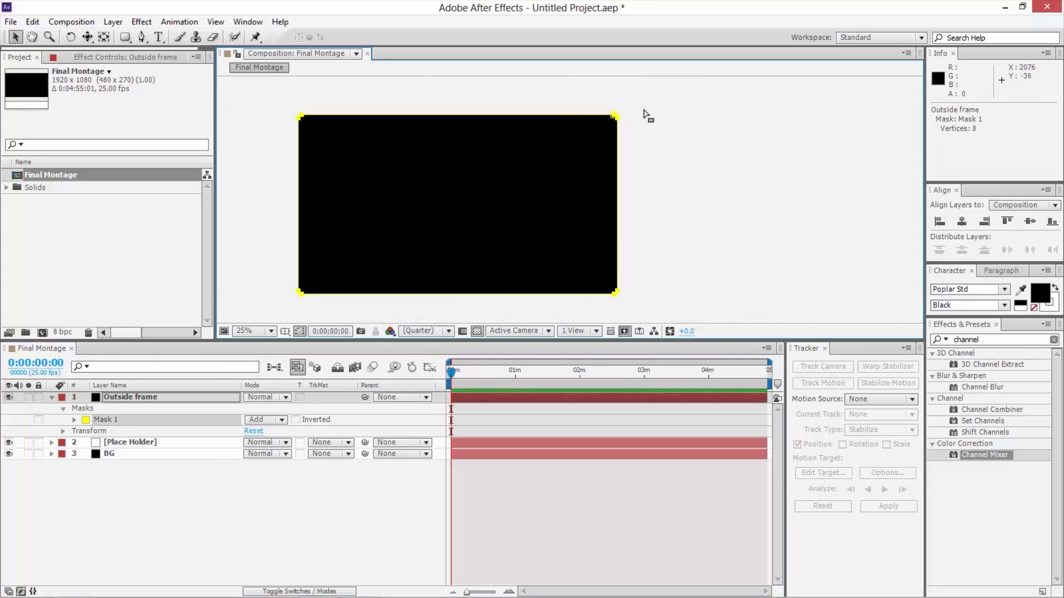
Inset each edge of Mask 1 and set it to Subtract, leaving a black border
{"action": "left_click_drag", "start_coordinate": [644, 111], "coordinate": [589, 300]}
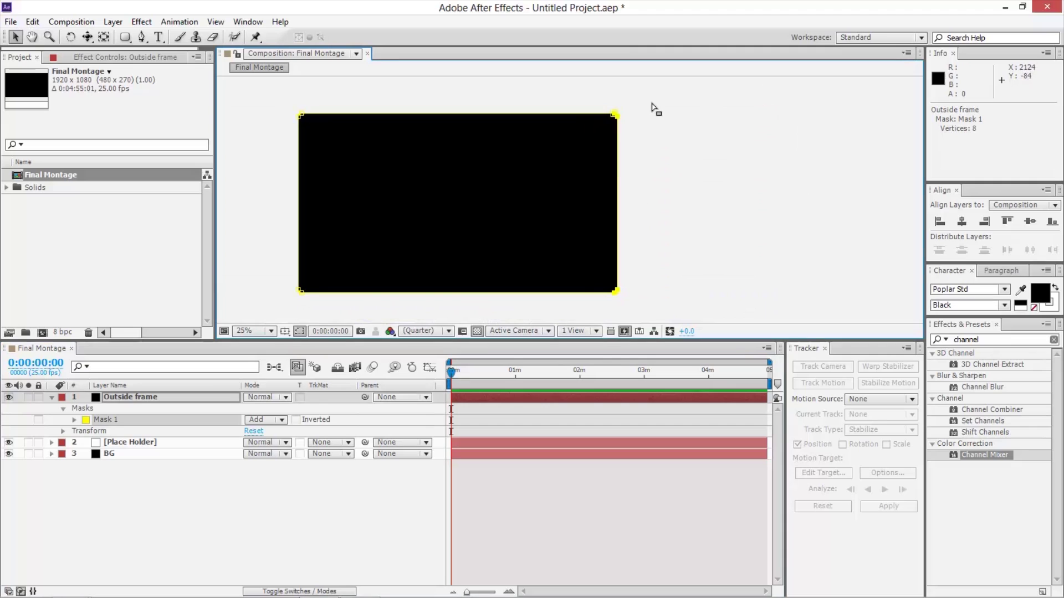
{"action": "left_click_drag", "start_coordinate": [652, 102], "coordinate": [595, 308]}
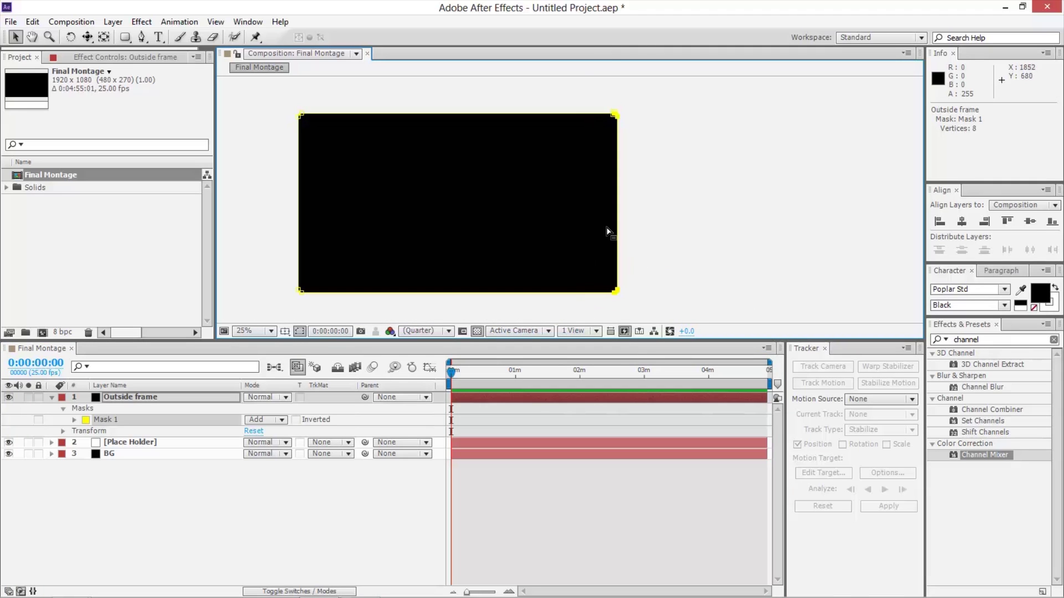
{"action": "key", "text": "shift+Left"}
{"action": "key", "text": "shift+Left"}
{"action": "key", "text": "shift+Left"}
{"action": "key", "text": "shift+Left"}
{"action": "key", "text": "shift+Left"}
{"action": "key", "text": "shift+Left"}
{"action": "key", "text": "shift+Left"}
{"action": "key", "text": "shift+Left"}
{"action": "key", "text": "shift+Left"}
{"action": "key", "text": "shift+Left"}
{"action": "key", "text": "shift+Left"}
{"action": "key", "text": "shift+Left"}
{"action": "key", "text": "shift+Left"}
{"action": "key", "text": "shift+Left"}
{"action": "key", "text": "shift+Left"}
{"action": "key", "text": "shift+Left"}
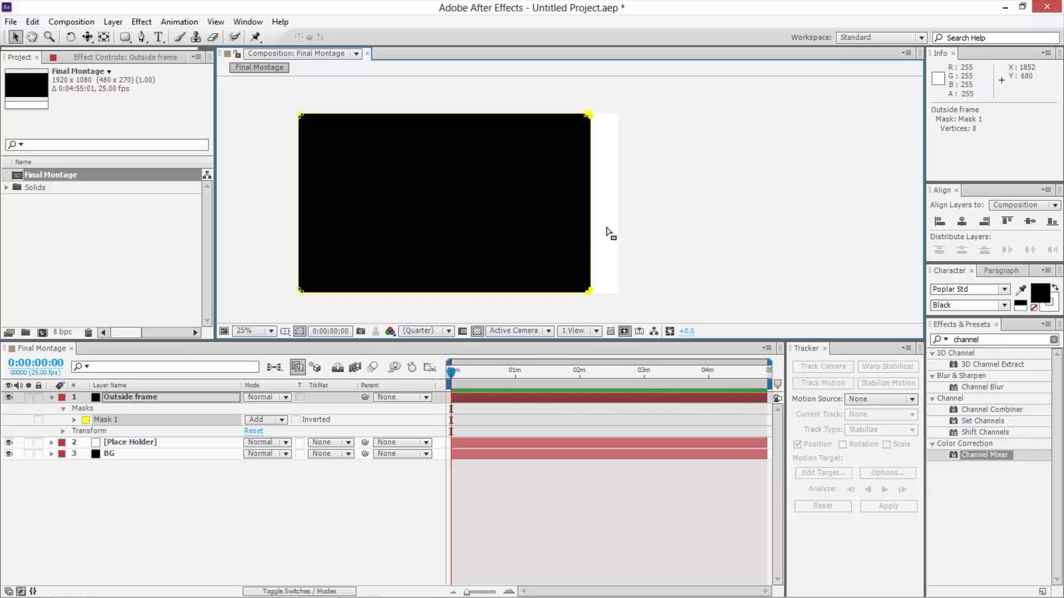
{"action": "key", "text": "shift+Right"}
{"action": "key", "text": "shift+Right"}
{"action": "key", "text": "shift+Right"}
{"action": "key", "text": "shift+Right"}
{"action": "key", "text": "shift+Right"}
{"action": "key", "text": "shift+Right"}
{"action": "key", "text": "shift+Right"}
{"action": "key", "text": "shift+Right"}
{"action": "key", "text": "shift+Right"}
{"action": "key", "text": "shift+Right"}
{"action": "key", "text": "shift+Right"}
{"action": "key", "text": "shift+Right"}
{"action": "key", "text": "shift+Right"}
{"action": "key", "text": "shift+Right"}
{"action": "key", "text": "shift+Right"}
{"action": "key", "text": "shift+Right"}
{"action": "key", "text": "shift+Right"}
{"action": "key", "text": "shift+Right"}
{"action": "key", "text": "shift+Left"}
{"action": "key", "text": "shift+Left"}
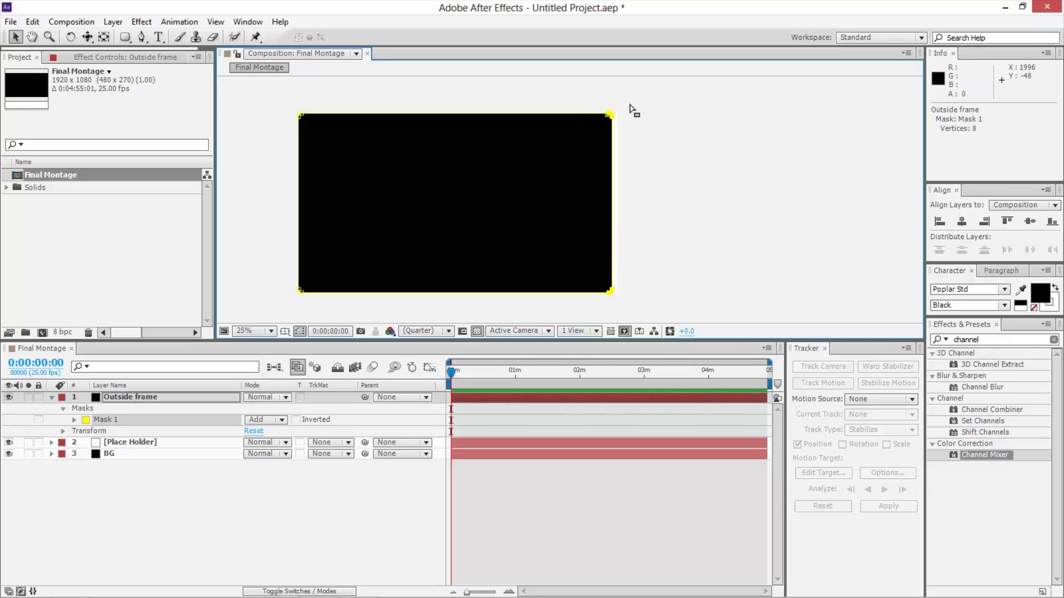
{"action": "left_click_drag", "start_coordinate": [630, 104], "coordinate": [281, 146]}
{"action": "key", "text": "shift+Down"}
{"action": "key", "text": "shift+Down"}
{"action": "key", "text": "shift+Down"}
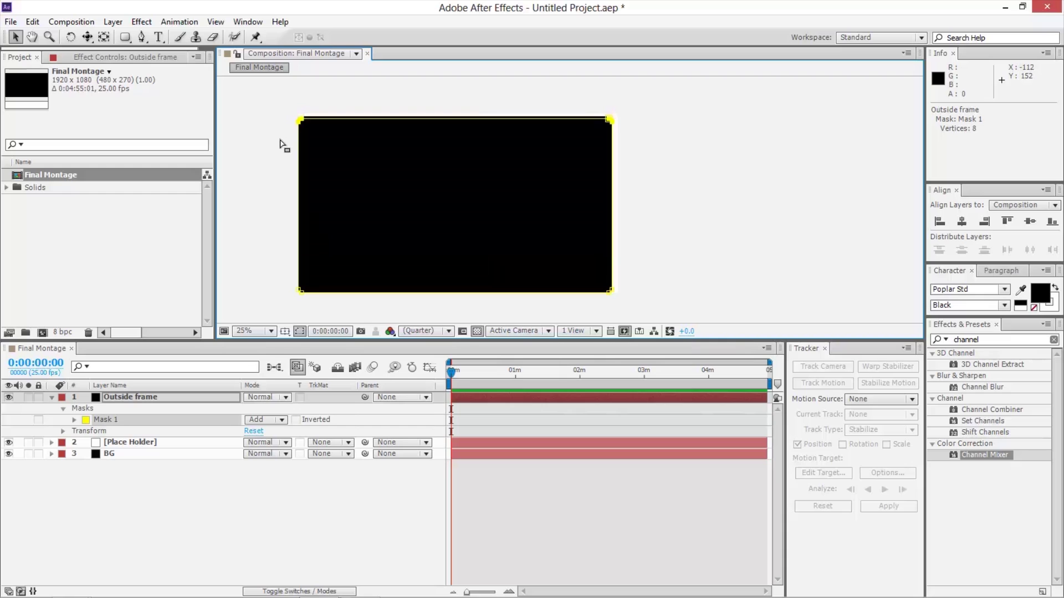
{"action": "mouse_move", "coordinate": [279, 106]}
{"action": "left_mouse_down"}
{"action": "mouse_move", "coordinate": [336, 287]}
{"action": "mouse_move", "coordinate": [272, 94]}
{"action": "left_mouse_up"}
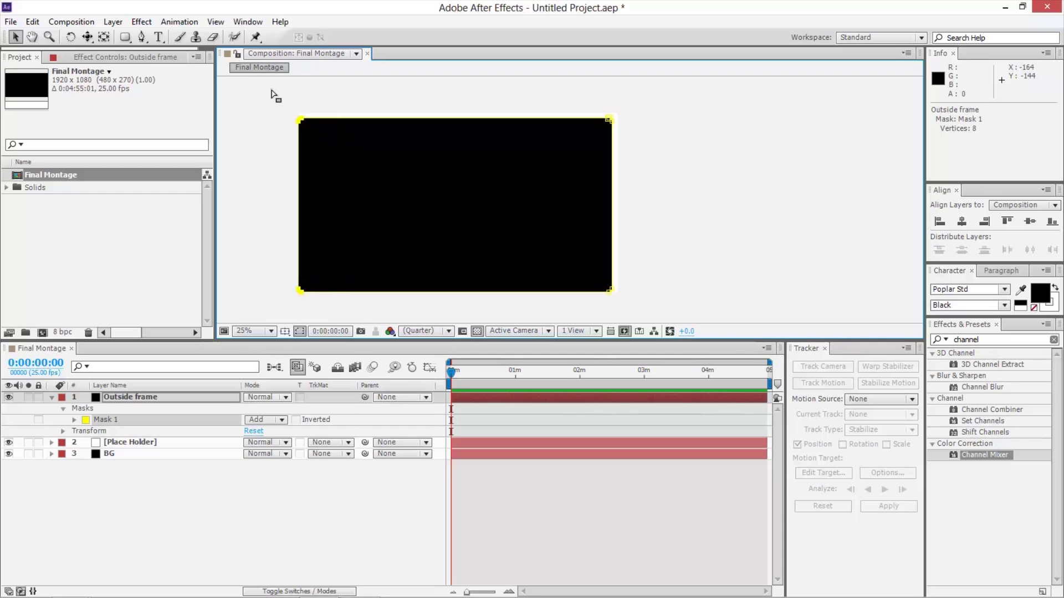
{"action": "key", "text": "shift+Right"}
{"action": "key", "text": "shift+Right"}
{"action": "key", "text": "shift+Right"}
{"action": "left_click_drag", "start_coordinate": [667, 311], "coordinate": [272, 229]}
{"action": "key", "text": "shift+Up"}
{"action": "key", "text": "shift+Up"}
{"action": "key", "text": "shift+Up"}
{"action": "key", "text": "shift+Up"}
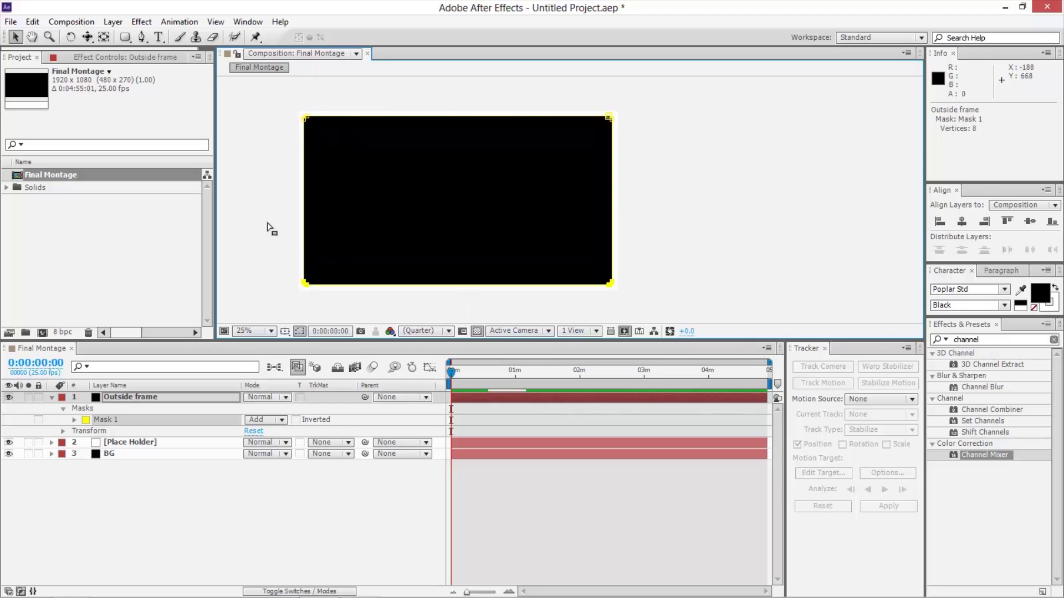
{"action": "left_click", "coordinate": [265, 420]}
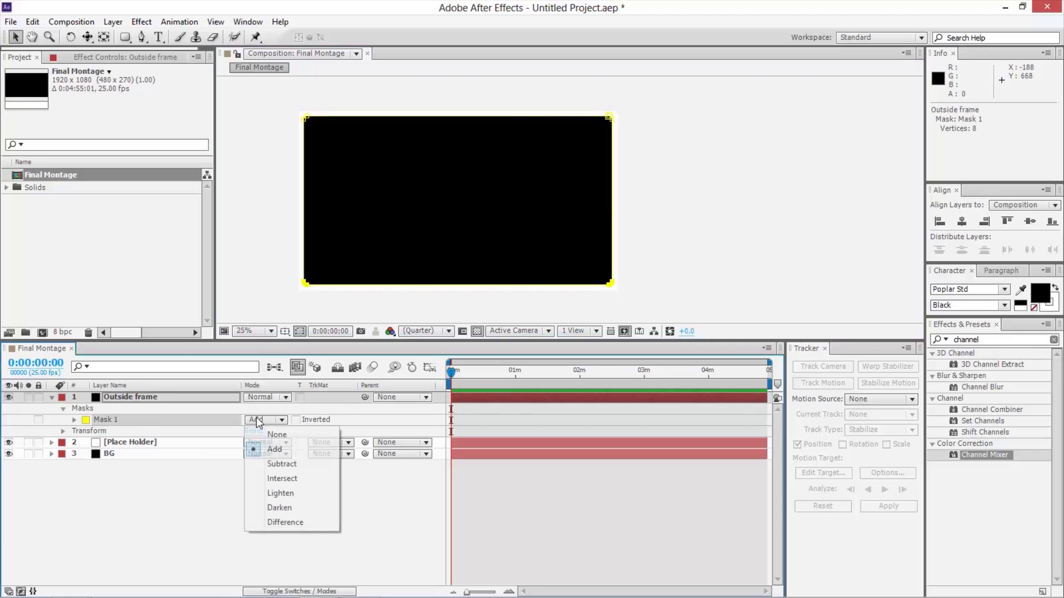
{"action": "left_click", "coordinate": [277, 468]}
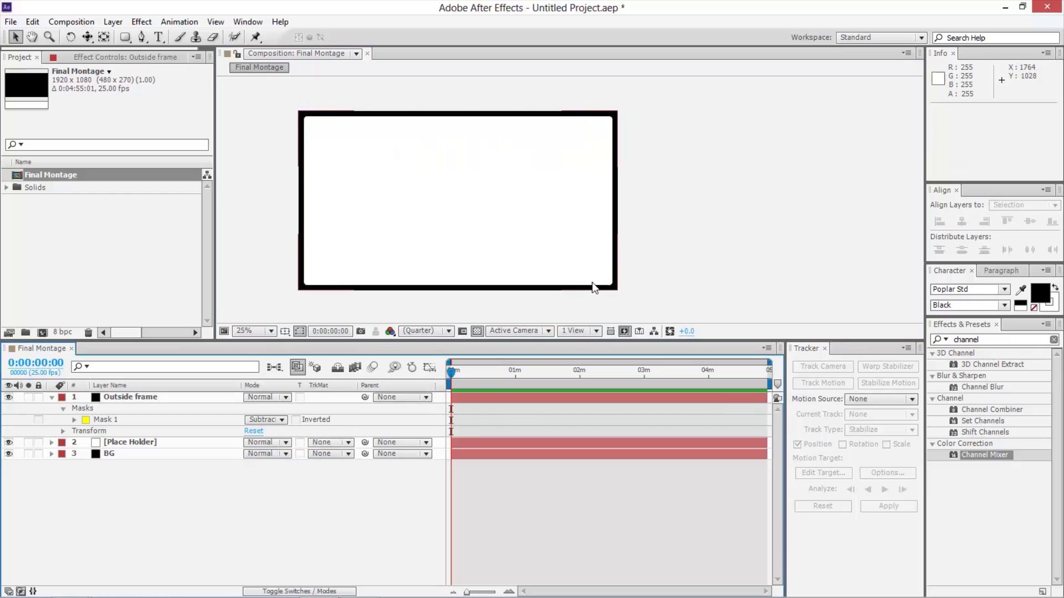
Lock the Outside frame and BG layers
{"action": "left_click", "coordinate": [177, 481]}
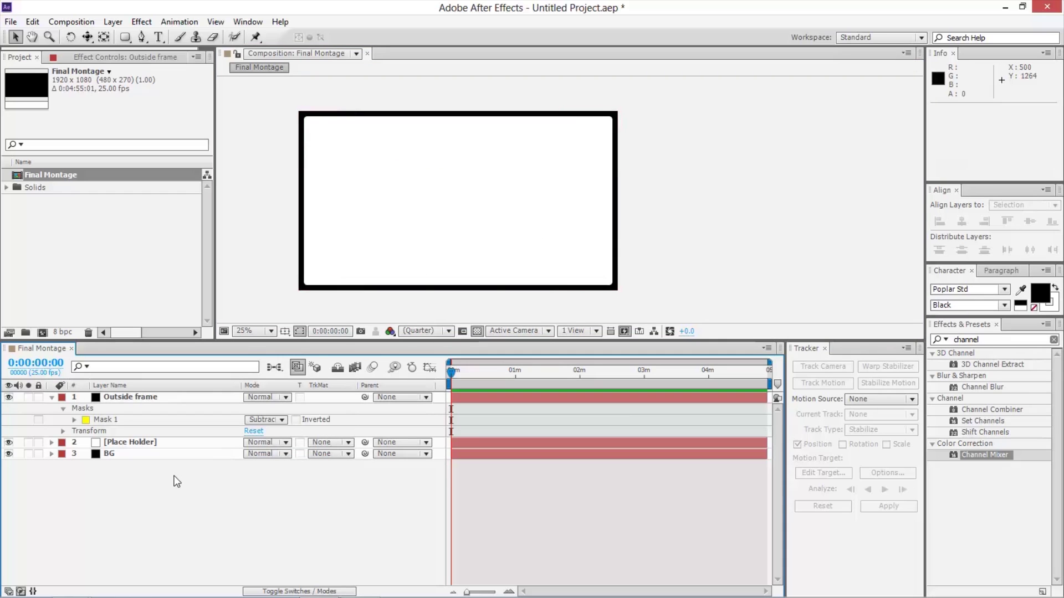
{"action": "left_click", "coordinate": [49, 398]}
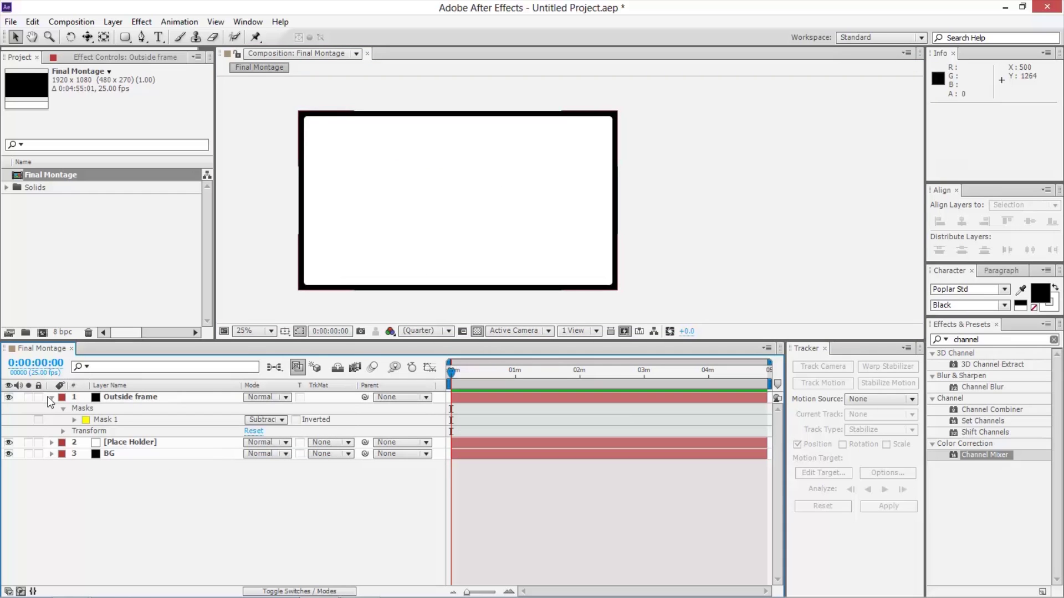
{"action": "left_click", "coordinate": [51, 399]}
{"action": "left_click", "coordinate": [38, 397]}
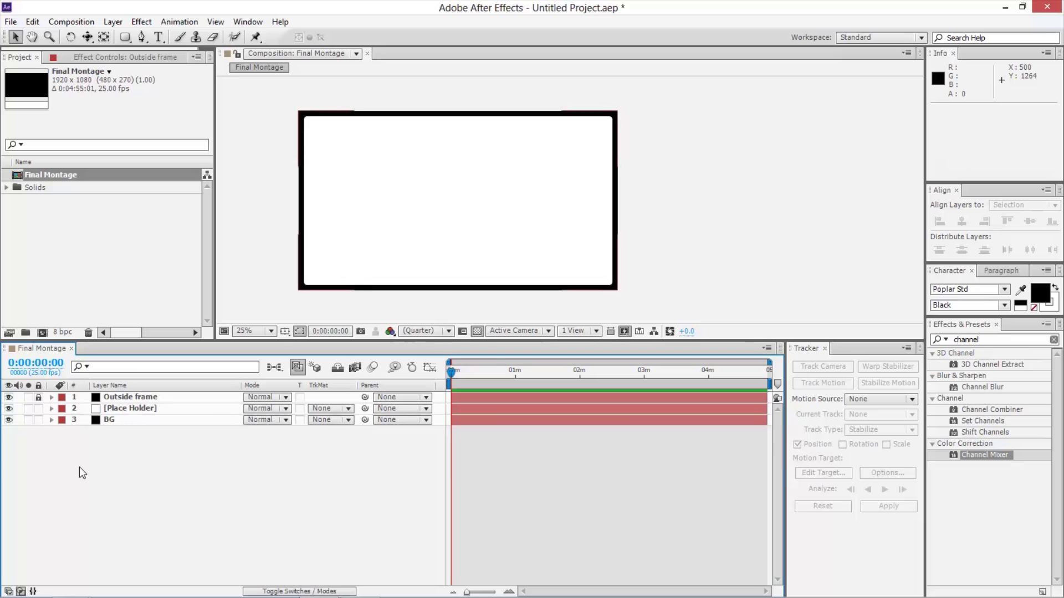
{"action": "left_click", "coordinate": [95, 436]}
{"action": "left_click", "coordinate": [40, 423]}
{"action": "left_click", "coordinate": [38, 420]}
Add Camera 1 to Final Montage using the 50mm lens preset
{"action": "right_click", "coordinate": [95, 458]}
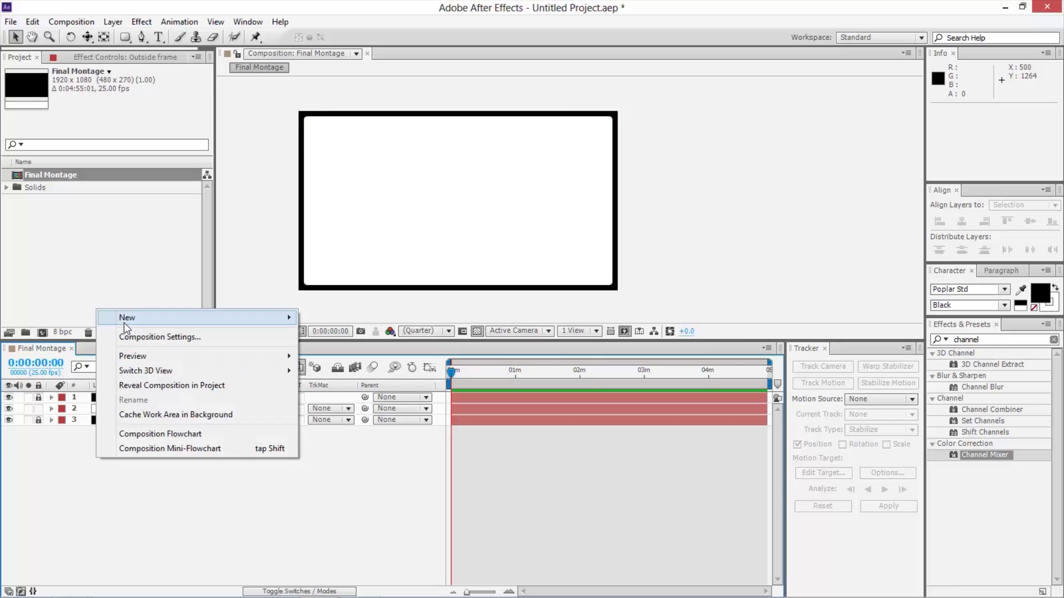
{"action": "mouse_move", "coordinate": [124, 325]}
{"action": "left_click", "coordinate": [348, 382]}
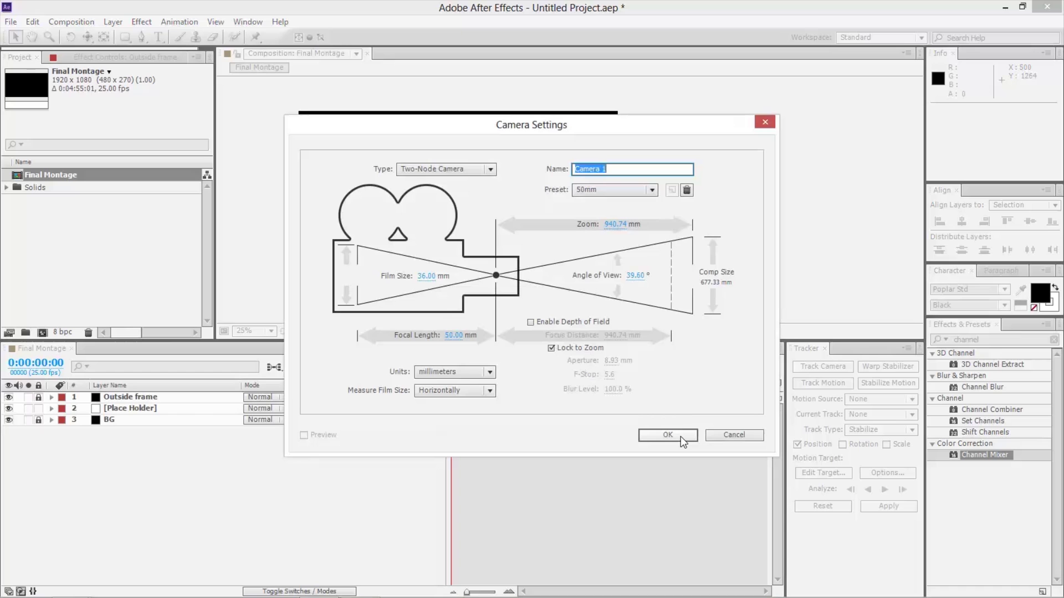
{"action": "left_click", "coordinate": [585, 189]}
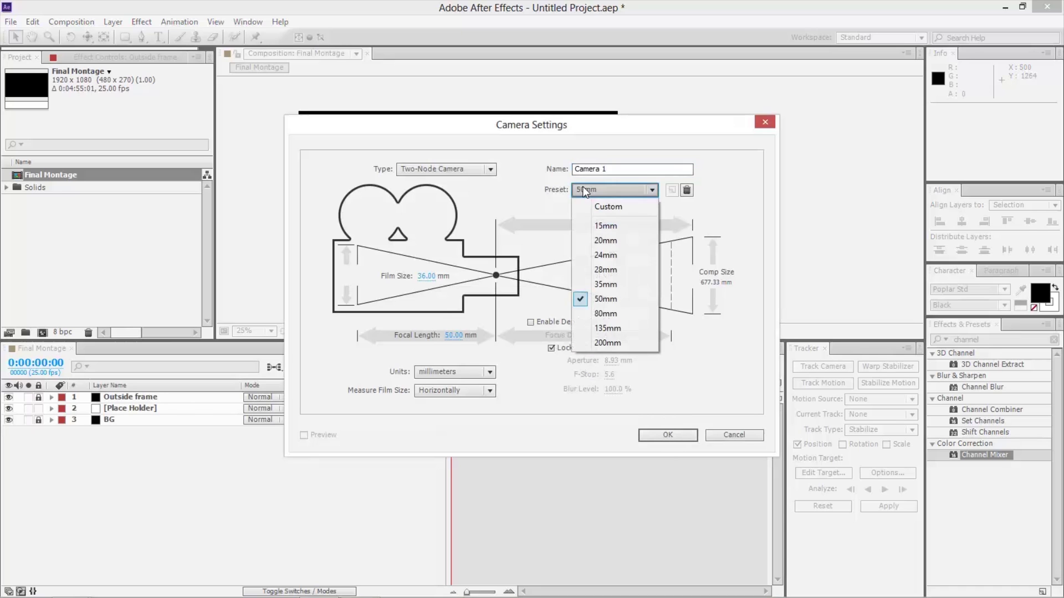
{"action": "left_click", "coordinate": [527, 181]}
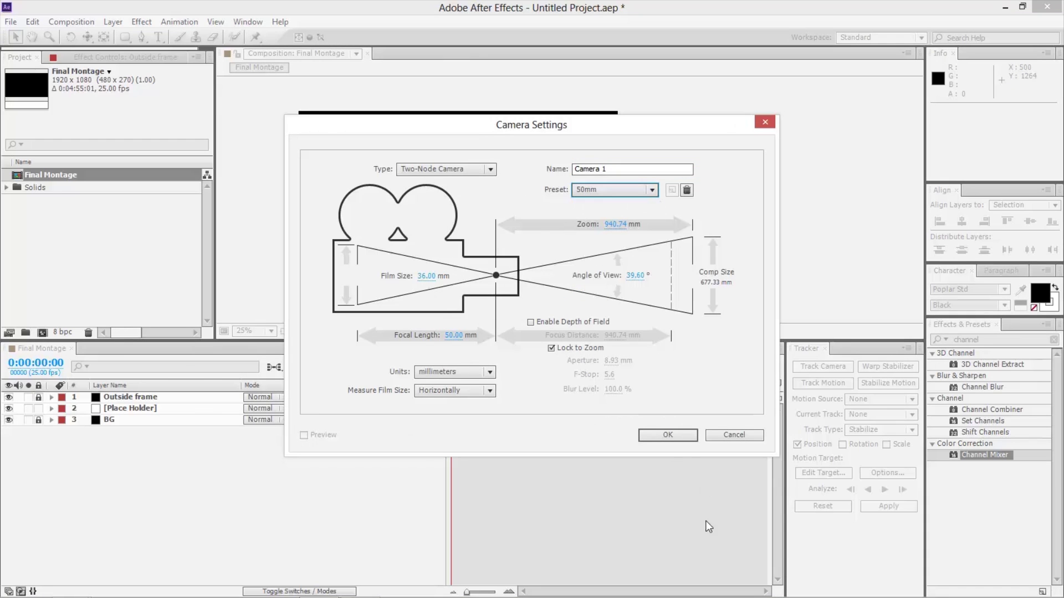
{"action": "left_click", "coordinate": [663, 435]}
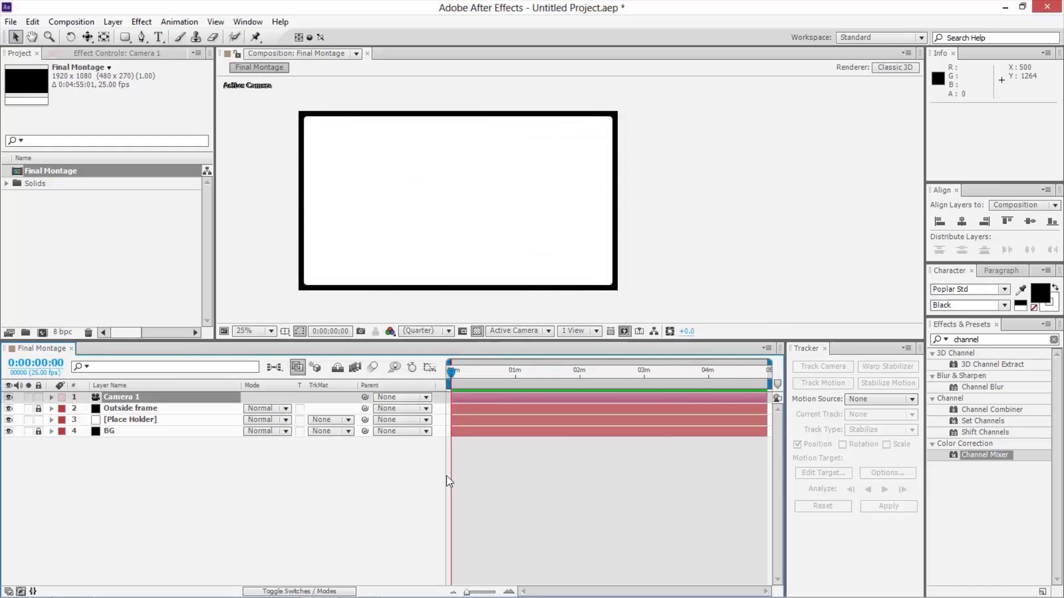
Reveal Camera 1's Position and turn on the 3D Layer switch for Place Holder
{"action": "key", "text": "p"}
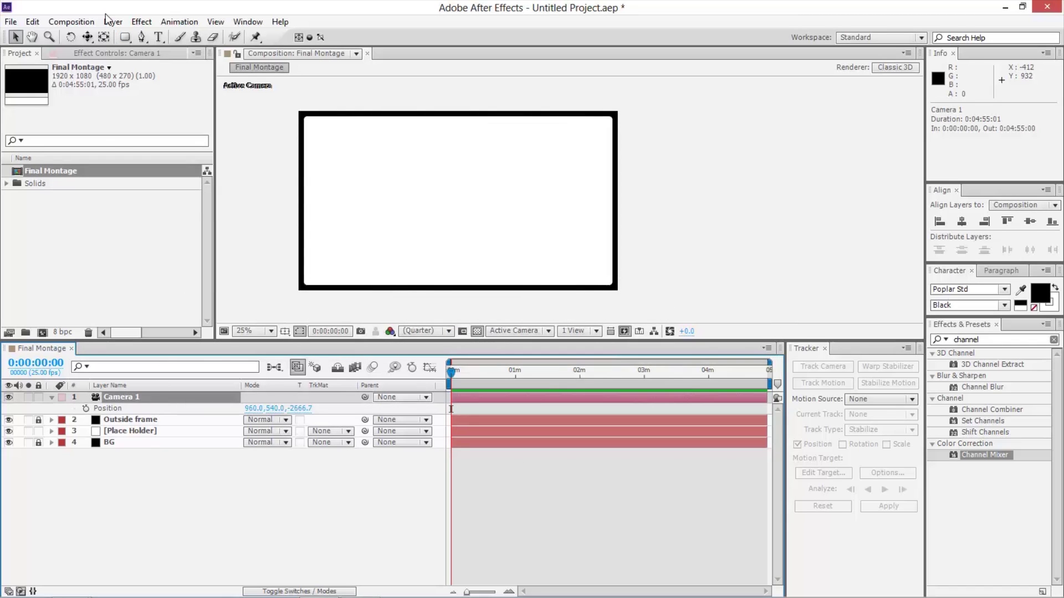
{"action": "left_click", "coordinate": [264, 591]}
{"action": "left_click", "coordinate": [343, 433]}
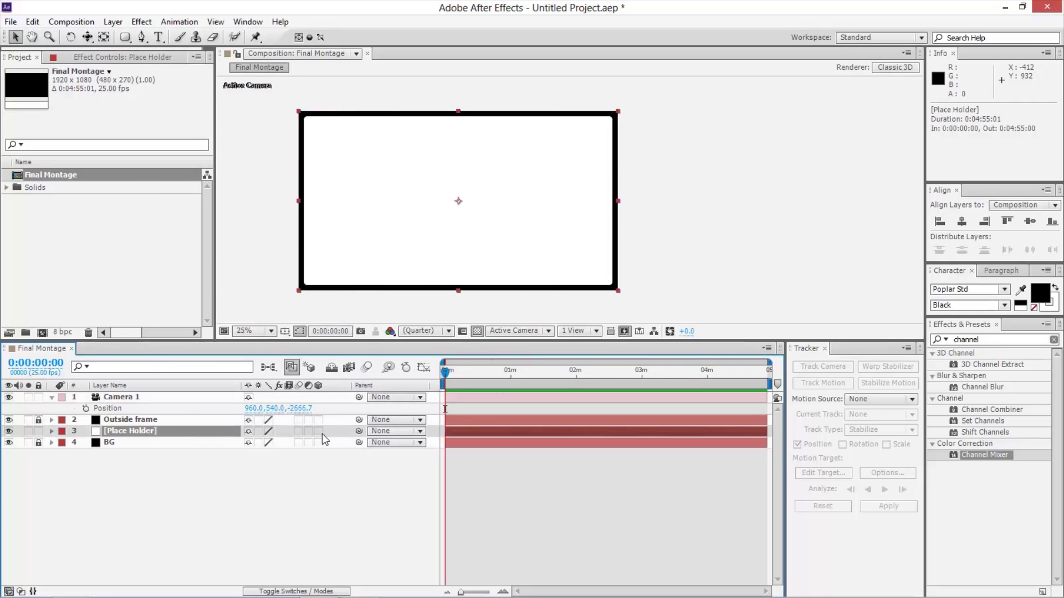
{"action": "left_click", "coordinate": [319, 431]}
{"action": "left_click", "coordinate": [106, 397]}
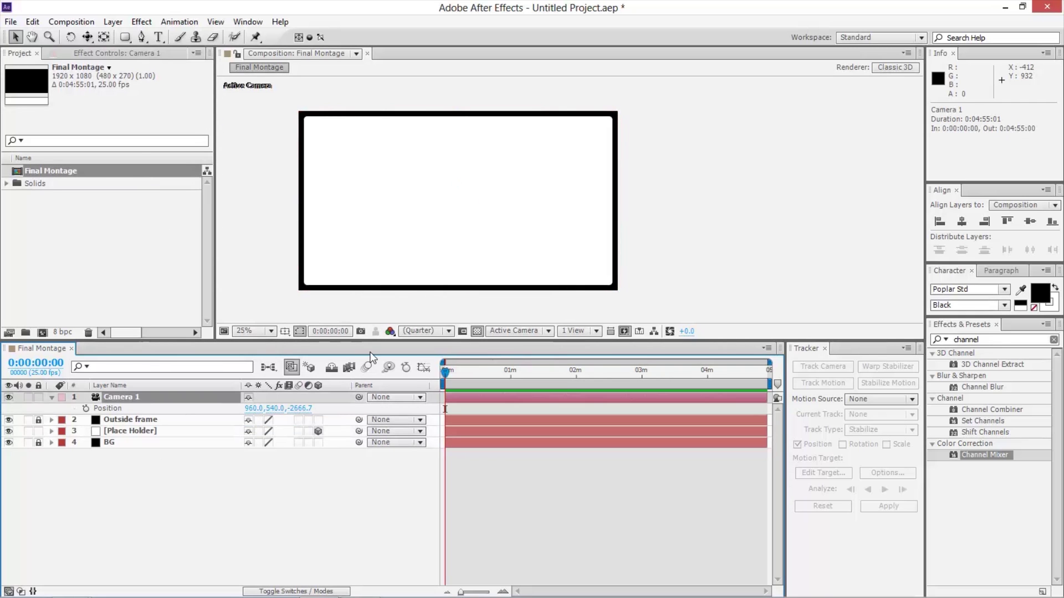
Set Camera 1's Auto-Orientation to Off through the Layer menu
{"action": "left_click", "coordinate": [108, 22]}
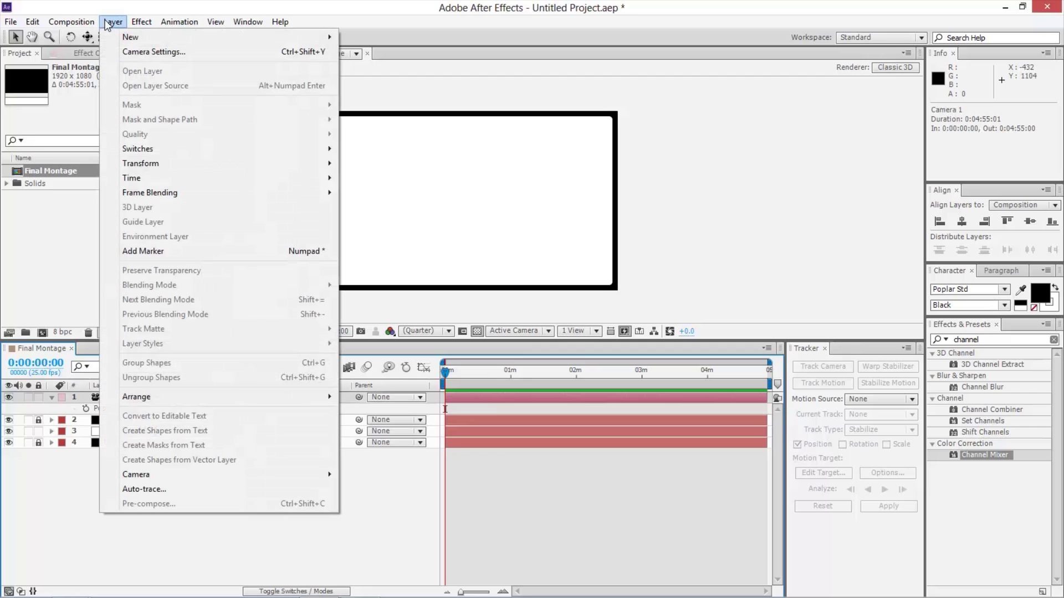
{"action": "mouse_move", "coordinate": [149, 162]}
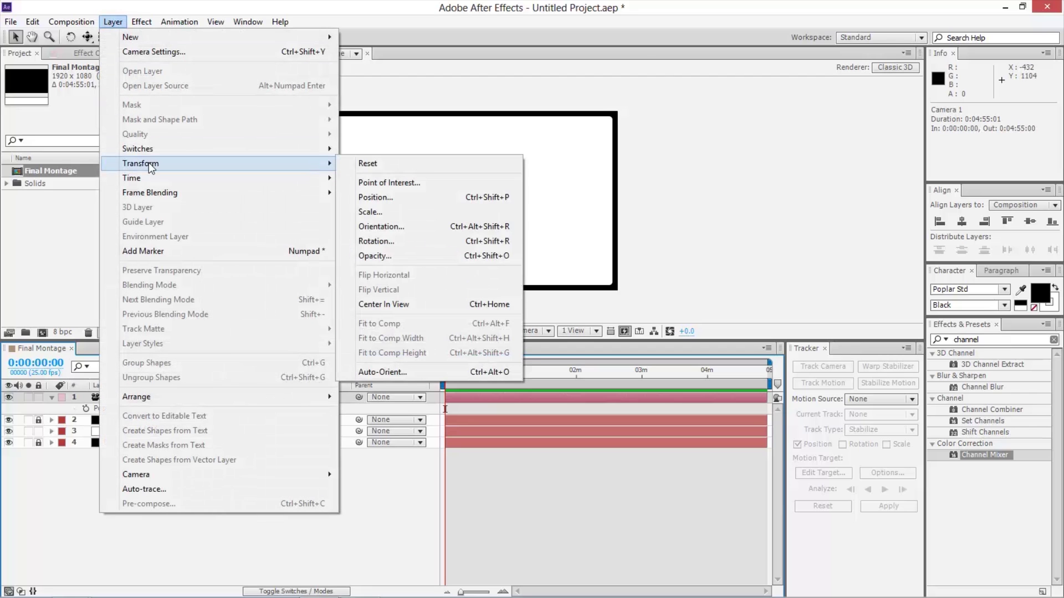
{"action": "left_click", "coordinate": [474, 372]}
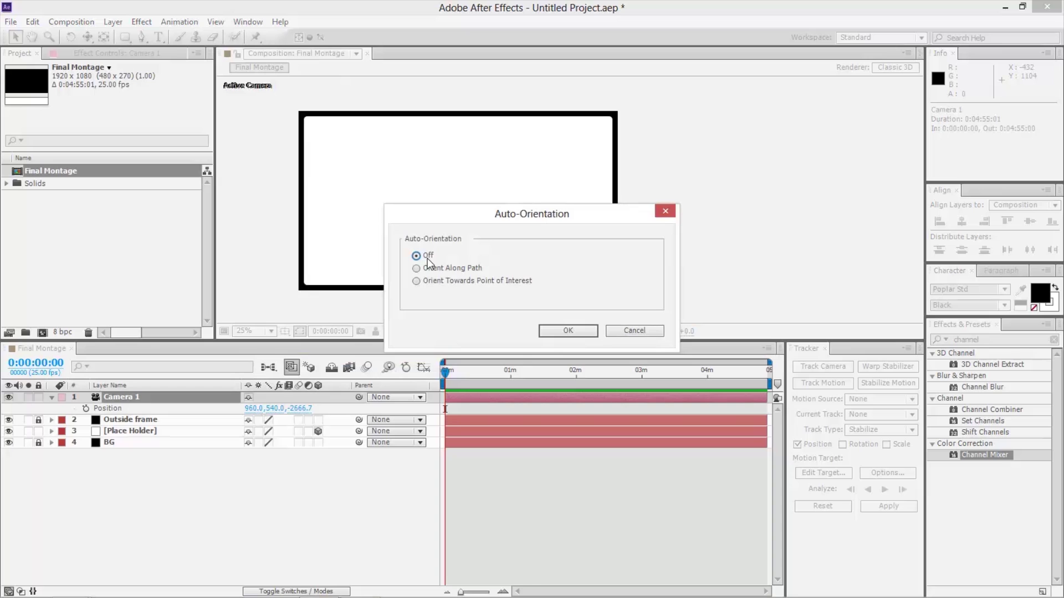
{"action": "left_click_drag", "start_coordinate": [438, 213], "coordinate": [475, 148]}
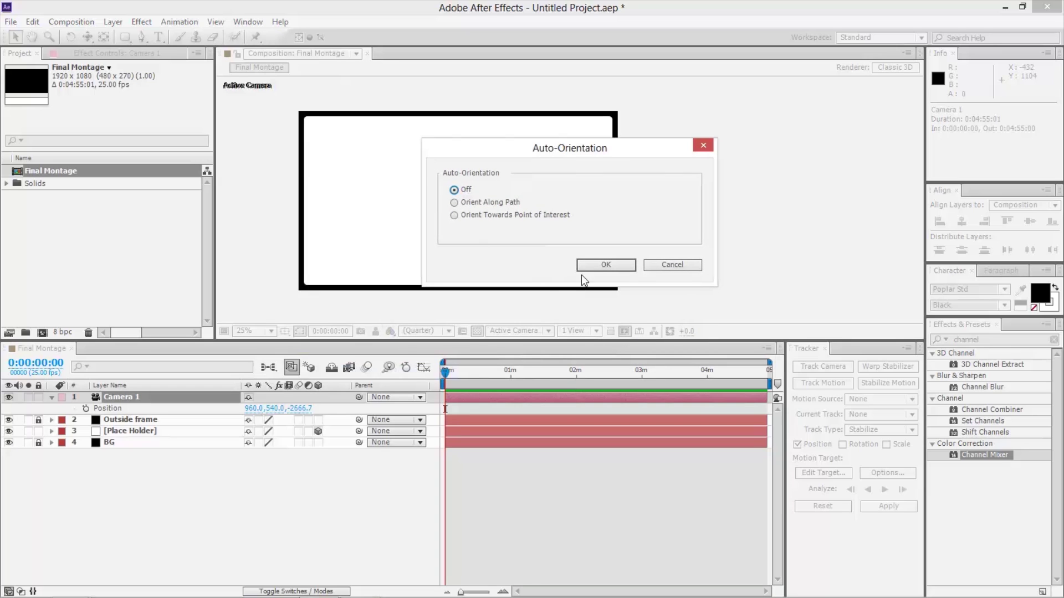
{"action": "left_click", "coordinate": [602, 263]}
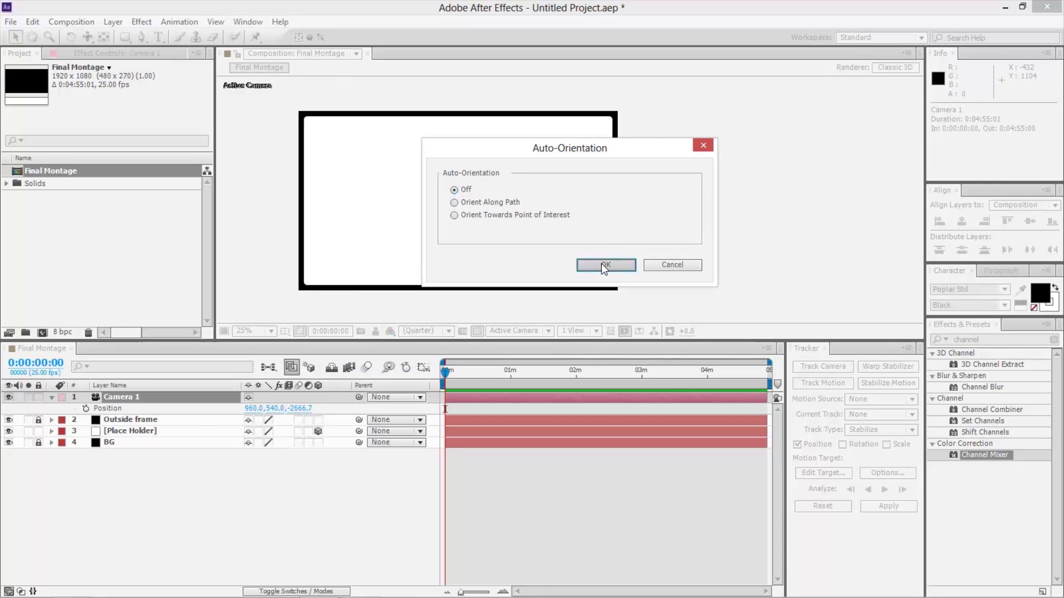
{"action": "left_click", "coordinate": [255, 471]}
{"action": "left_click", "coordinate": [156, 403]}
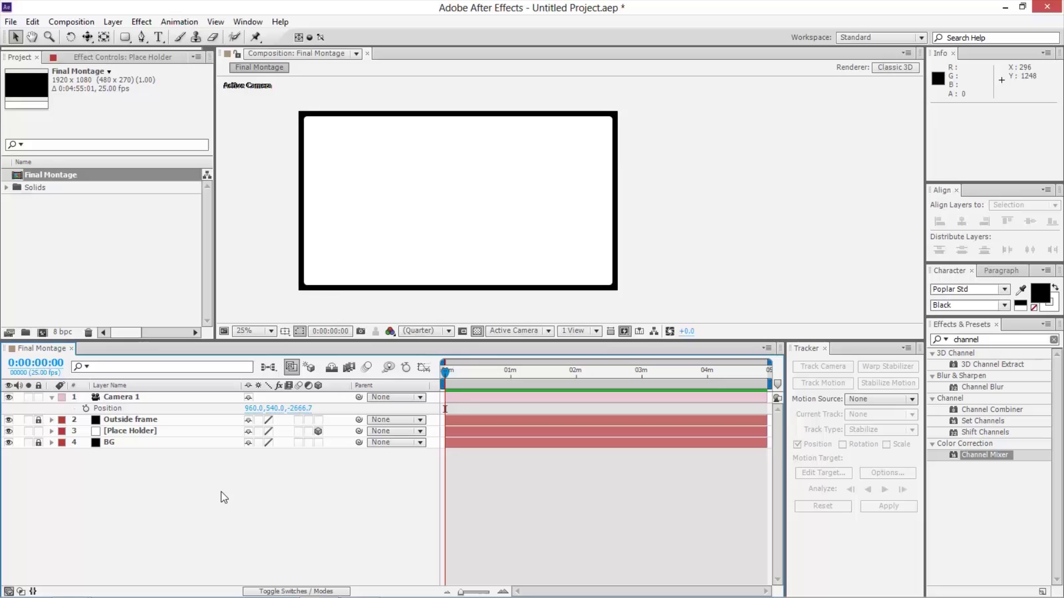
Keyframe Camera 1's Position at 0:00:25:14, then advance ten frames to 0:00:25:24
{"action": "left_click", "coordinate": [362, 206]}
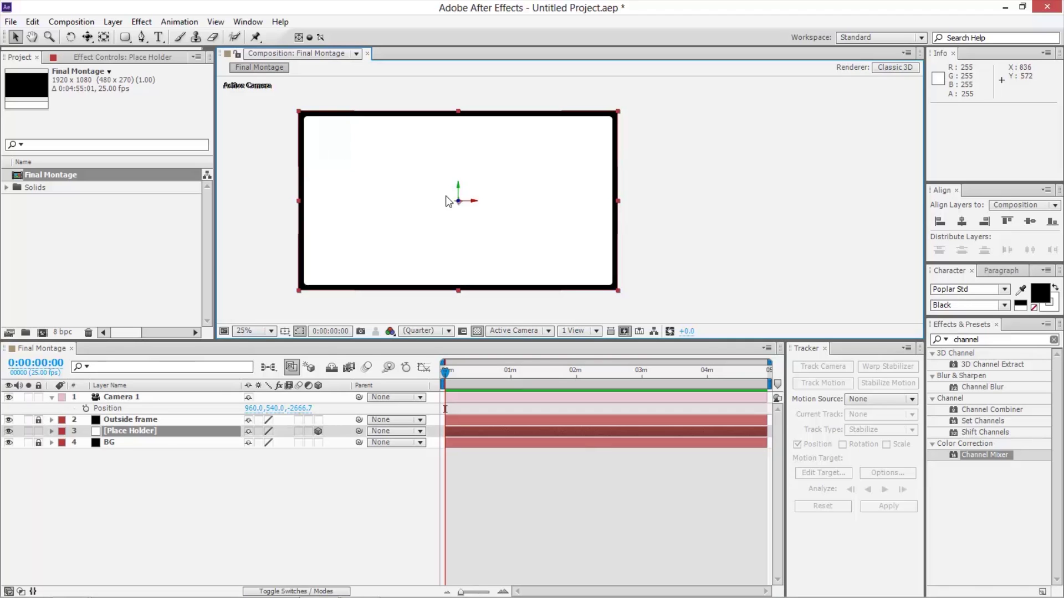
{"action": "left_click_drag", "start_coordinate": [455, 374], "coordinate": [474, 376]}
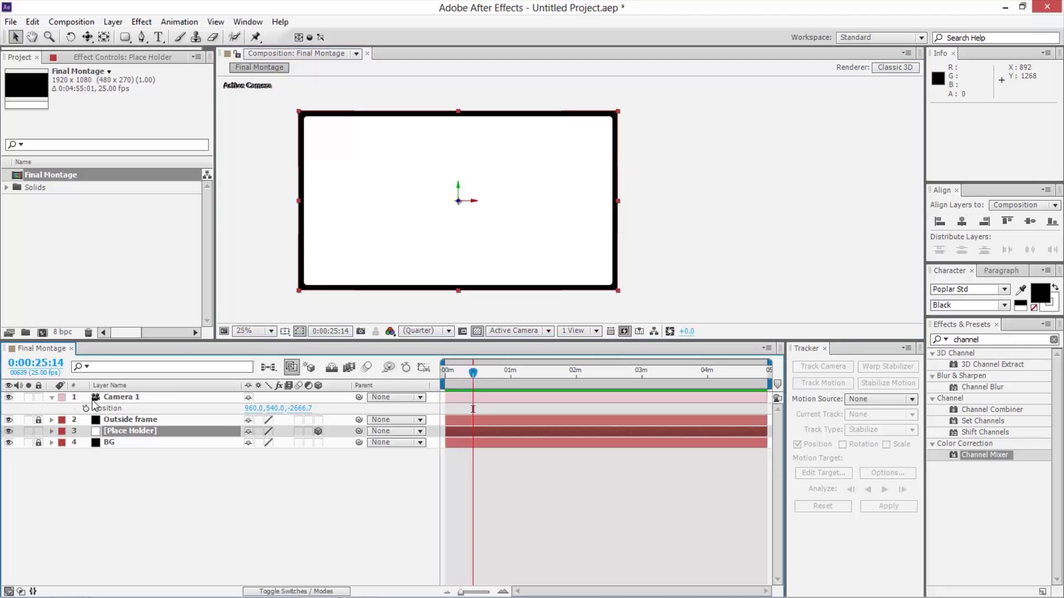
{"action": "left_click", "coordinate": [118, 399]}
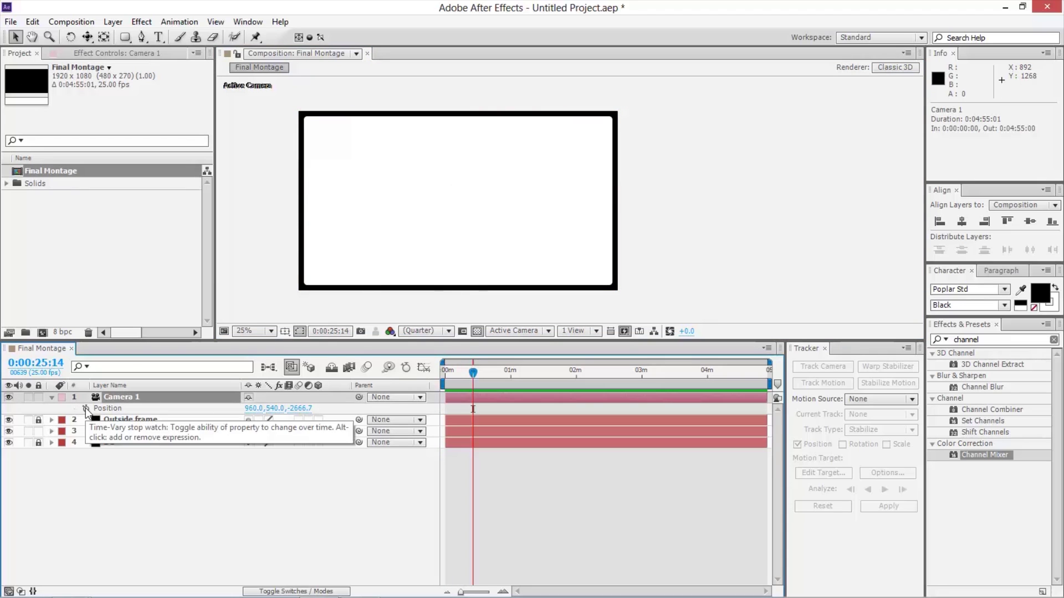
{"action": "left_click", "coordinate": [86, 409]}
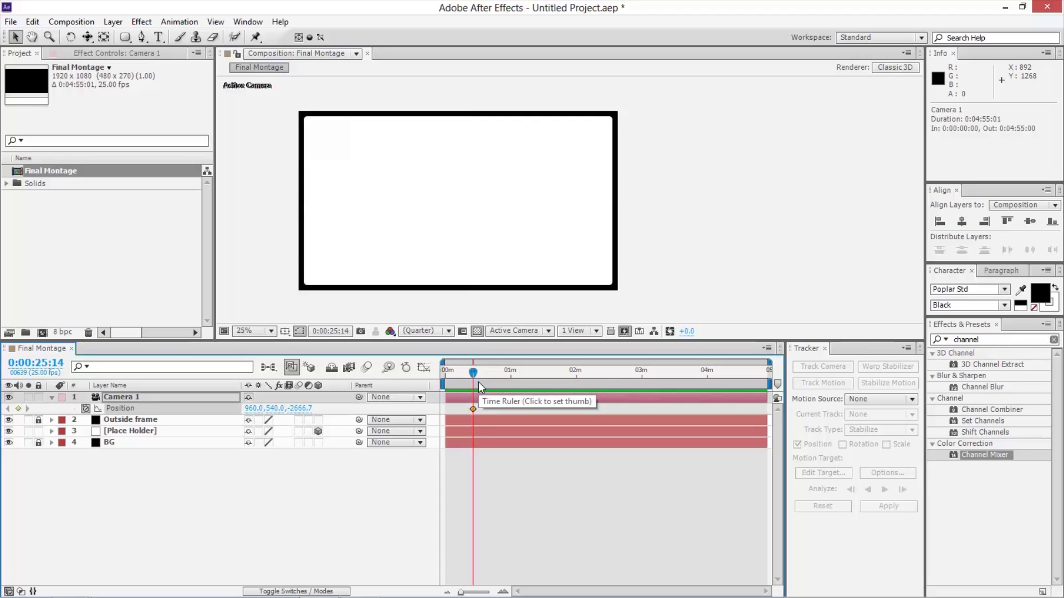
{"action": "key", "text": "shift+Page_Down"}
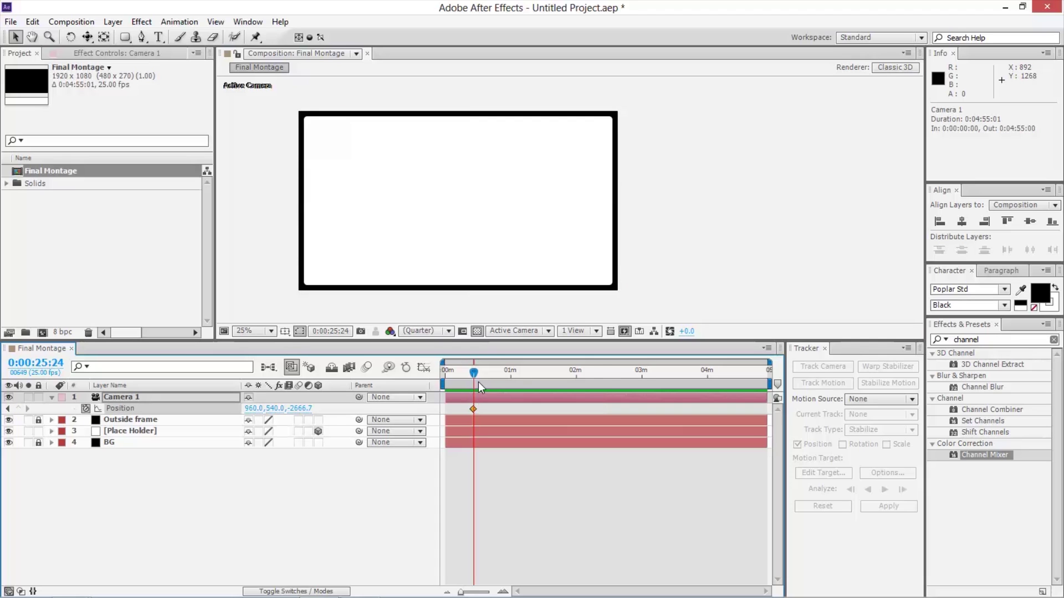
{"action": "left_click", "coordinate": [503, 591]}
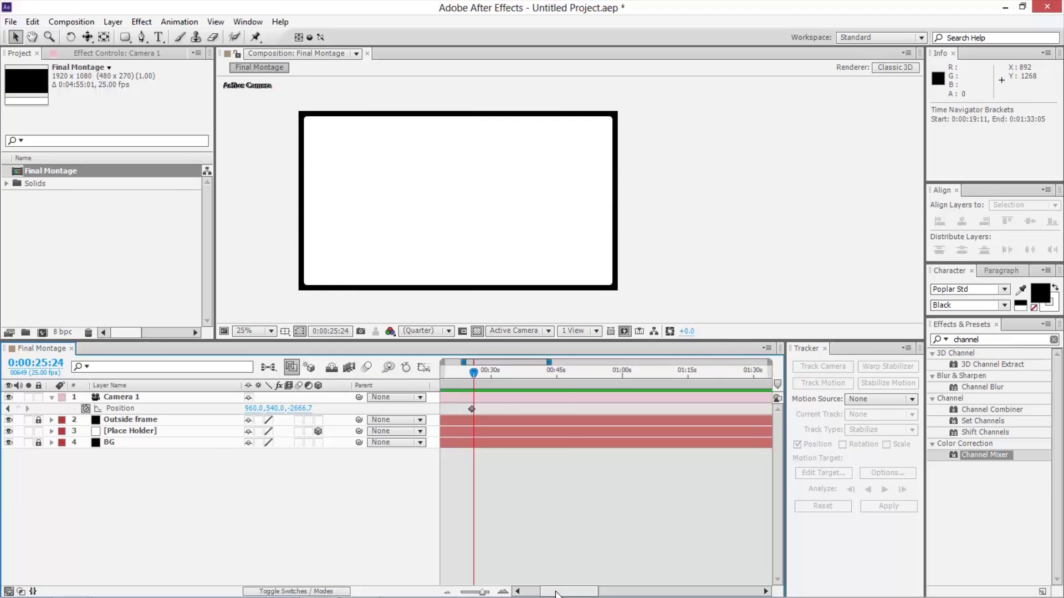
{"action": "left_click", "coordinate": [504, 590]}
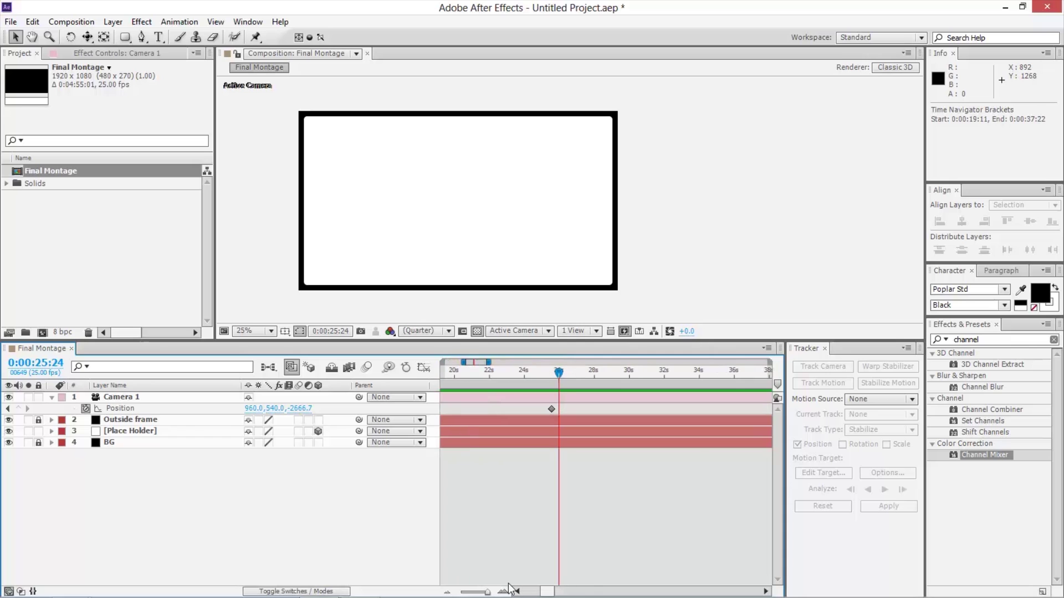
{"action": "left_click", "coordinate": [534, 398]}
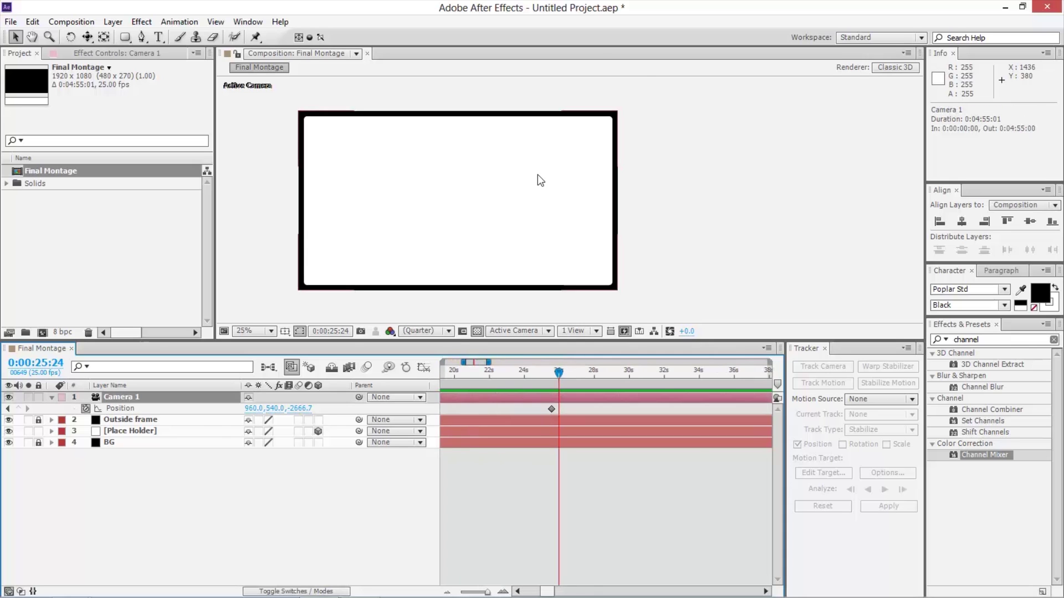
Track Camera 1 sideways to Position 1884, 540, -2666.7, discarding trial dolly and orbit moves
{"action": "key", "text": "c"}
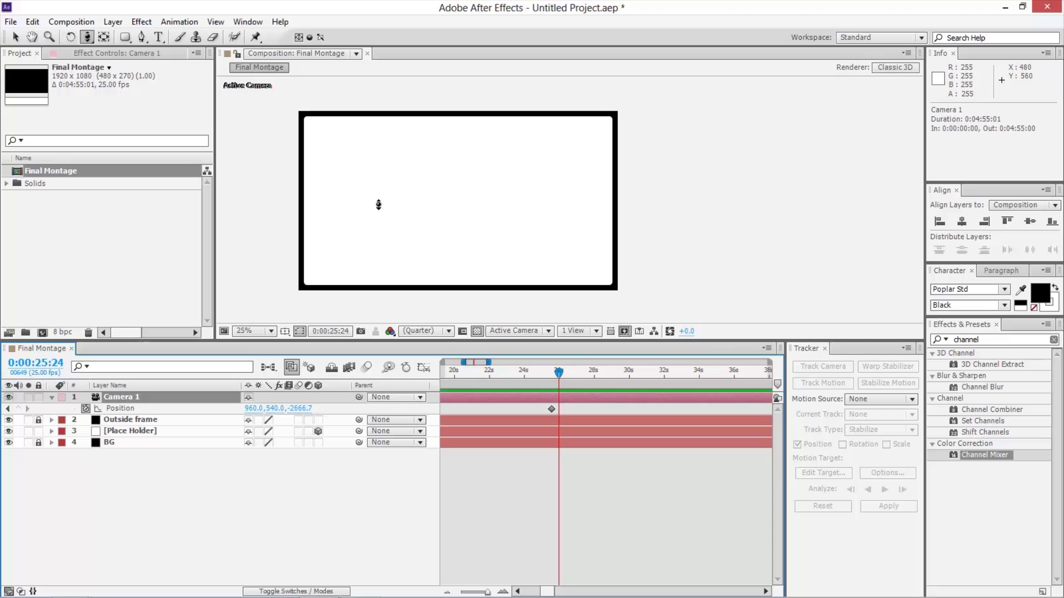
{"action": "mouse_move", "coordinate": [379, 209]}
{"action": "left_mouse_down"}
{"action": "mouse_move", "coordinate": [380, 297]}
{"action": "mouse_move", "coordinate": [382, 88]}
{"action": "mouse_move", "coordinate": [387, 333]}
{"action": "mouse_move", "coordinate": [384, 200]}
{"action": "left_mouse_up"}
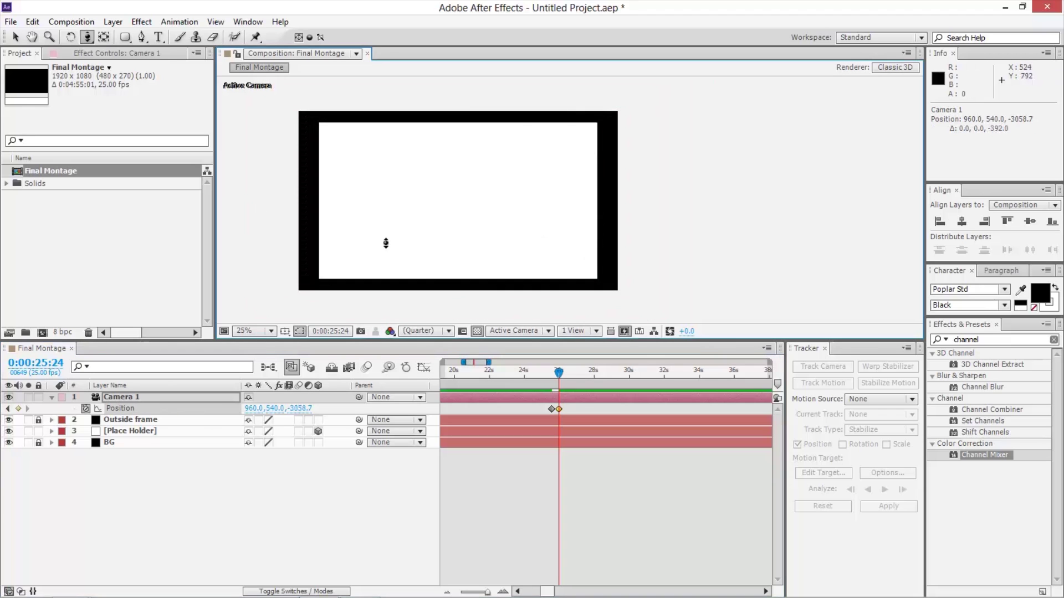
{"action": "key", "text": "ctrl+z"}
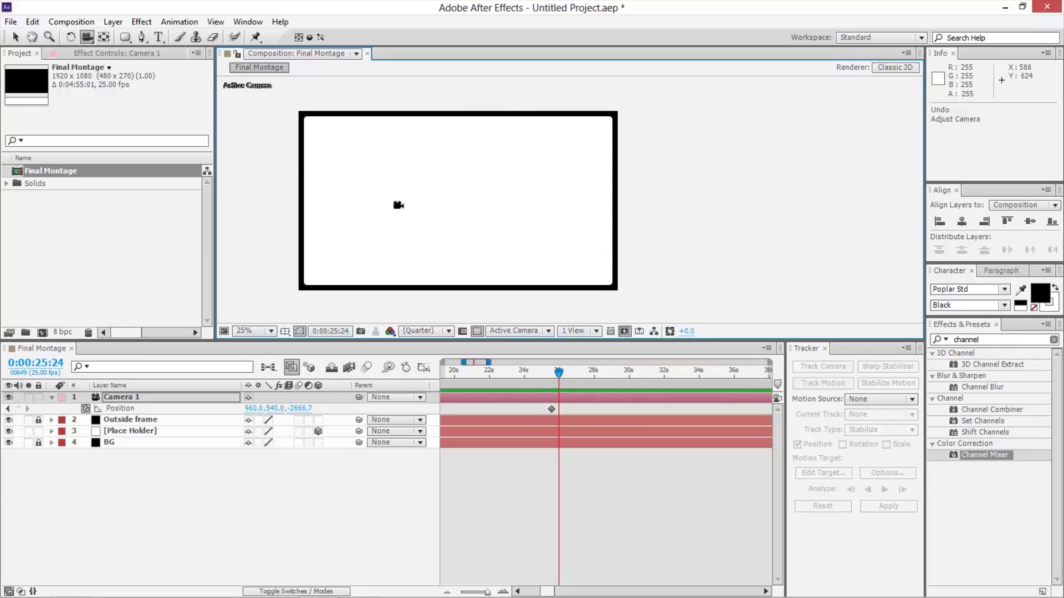
{"action": "left_click_drag", "start_coordinate": [399, 181], "coordinate": [423, 174]}
{"action": "key", "text": "ctrl+z"}
{"action": "key", "text": "ctrl+z"}
{"action": "left_click_drag", "start_coordinate": [476, 193], "coordinate": [323, 192]}
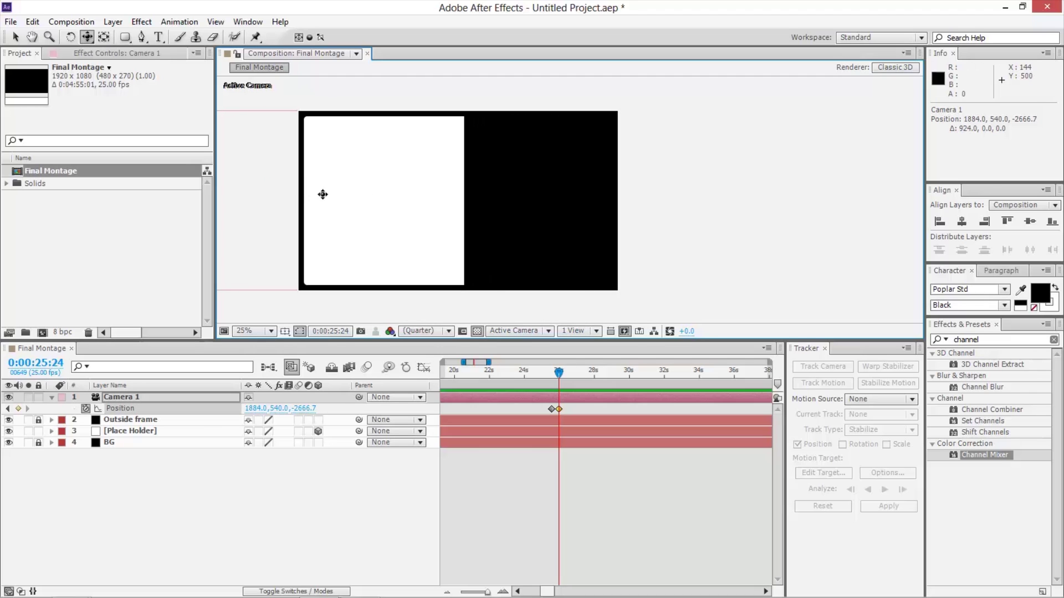
Duplicate Place Holder, scale the copy to 50% and move it right to 2444, 540, 0
{"action": "key", "text": "v"}
{"action": "left_click", "coordinate": [162, 431]}
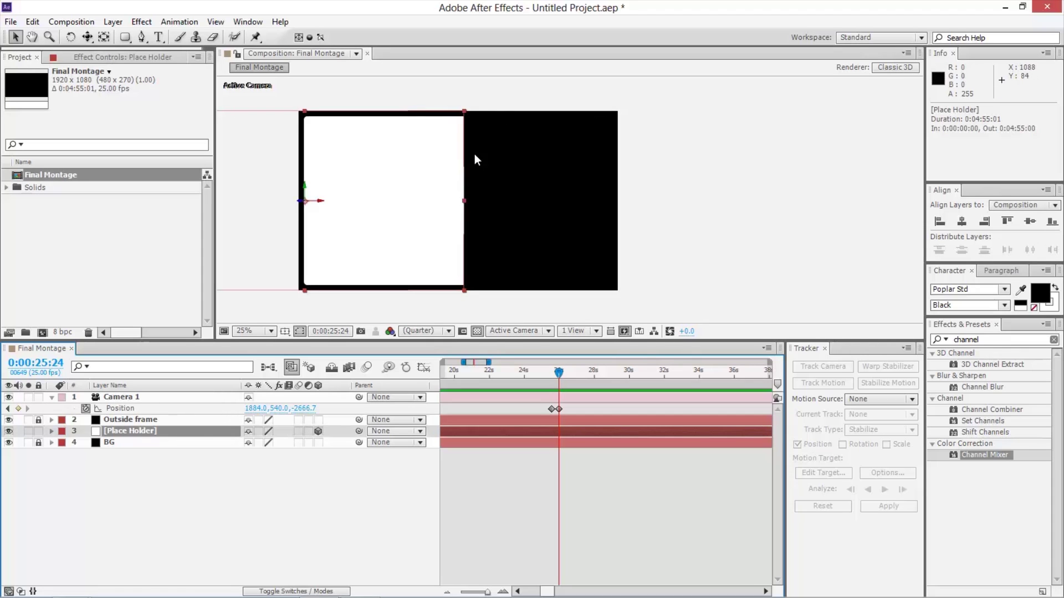
{"action": "key", "text": "ctrl+d"}
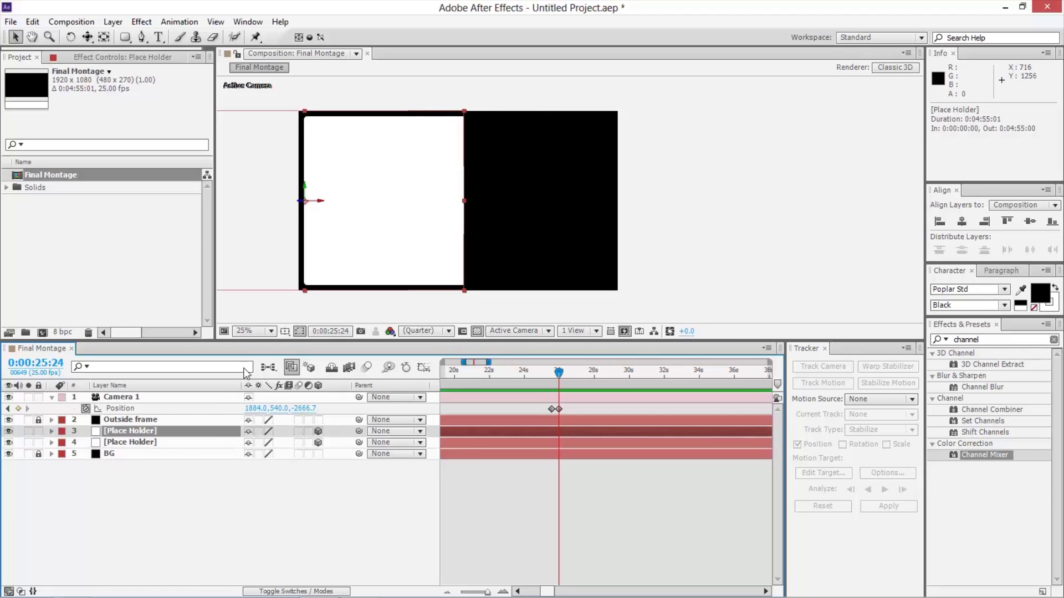
{"action": "key", "text": "s"}
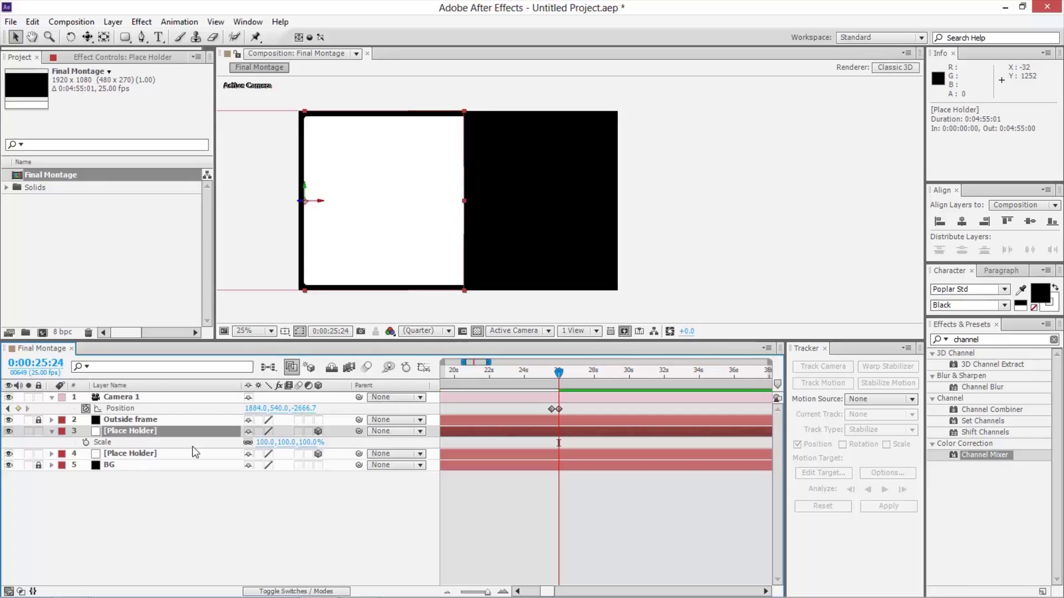
{"action": "left_click", "coordinate": [260, 442]}
{"action": "type", "text": "50"}
{"action": "key", "text": "Return"}
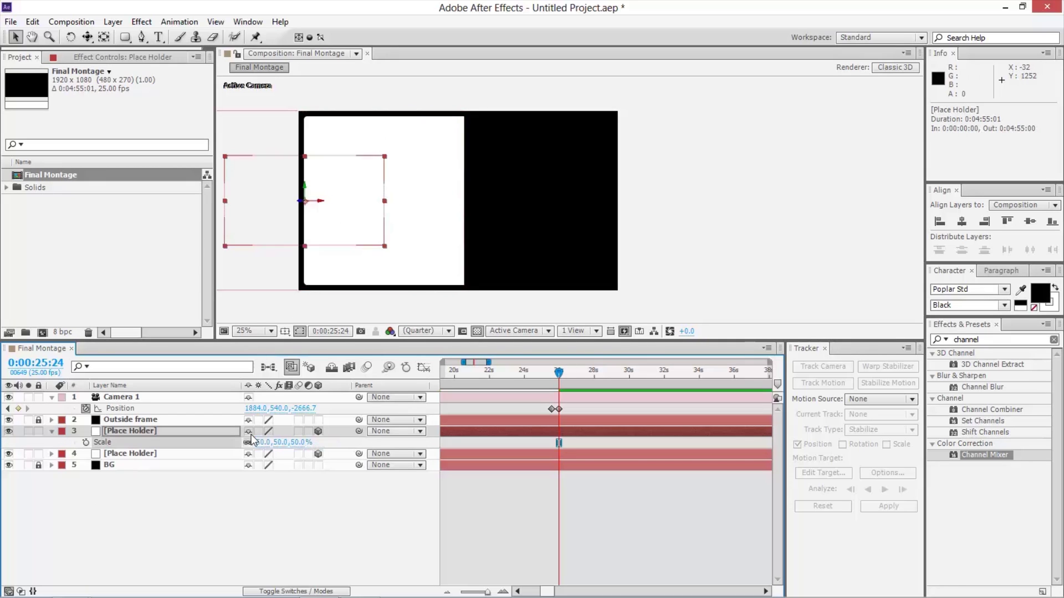
{"action": "left_click_drag", "start_coordinate": [296, 178], "coordinate": [506, 189]}
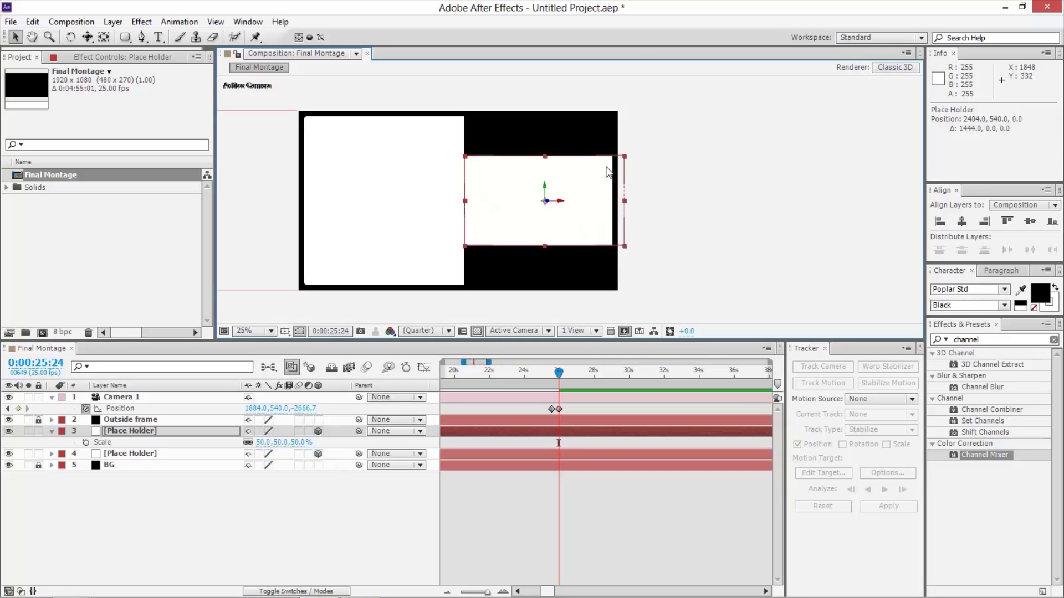
{"action": "key", "text": "shift+Right"}
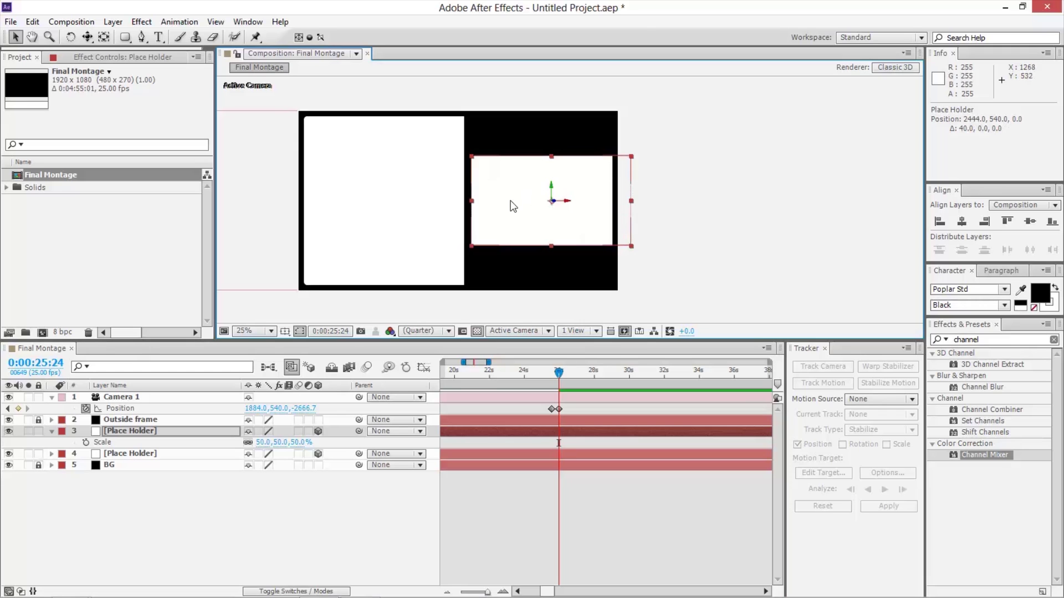
{"action": "left_click", "coordinate": [638, 172]}
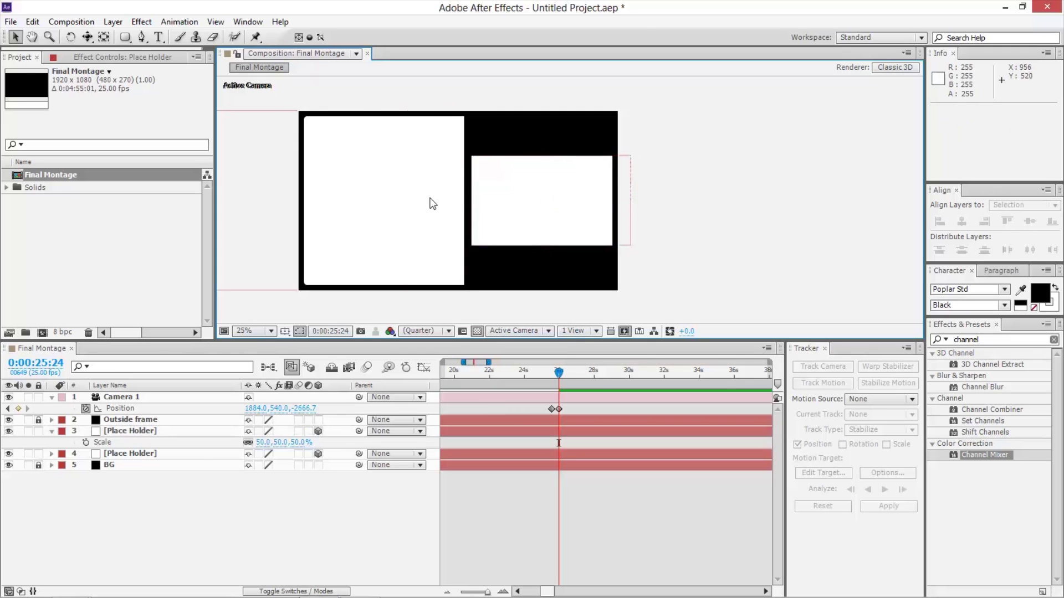
Undo the last nudge and fine-tune the small Place Holder panel to 2424, 540, 0
{"action": "left_click", "coordinate": [497, 201]}
{"action": "scroll", "coordinate": [498, 202], "scroll_direction": "up", "scroll_amount": 1}
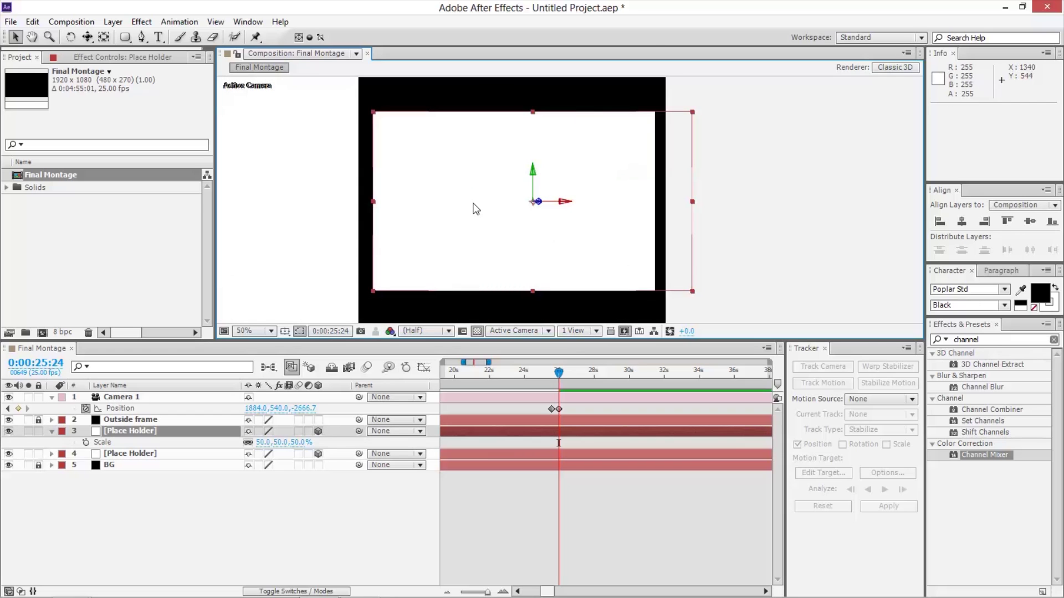
{"action": "key", "text": "ctrl+z"}
{"action": "key", "text": "shift+Right"}
{"action": "key", "text": "shift+Right"}
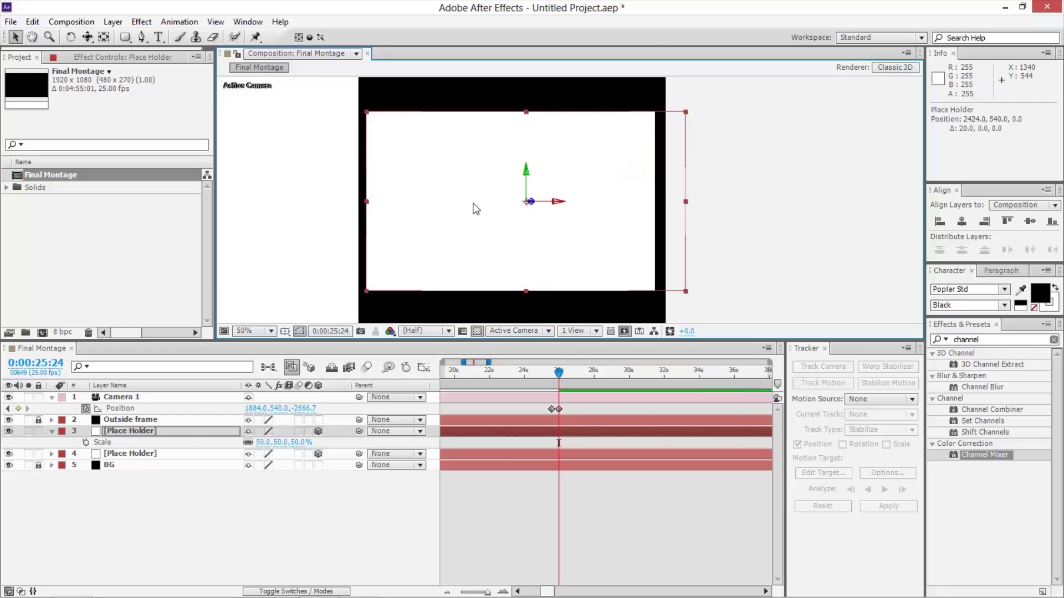
Zoom and pan the viewer to check the gaps around the small panel
{"action": "scroll", "coordinate": [385, 163], "scroll_direction": "up", "scroll_amount": 1}
{"action": "left_click_drag", "start_coordinate": [380, 164], "coordinate": [522, 183]}
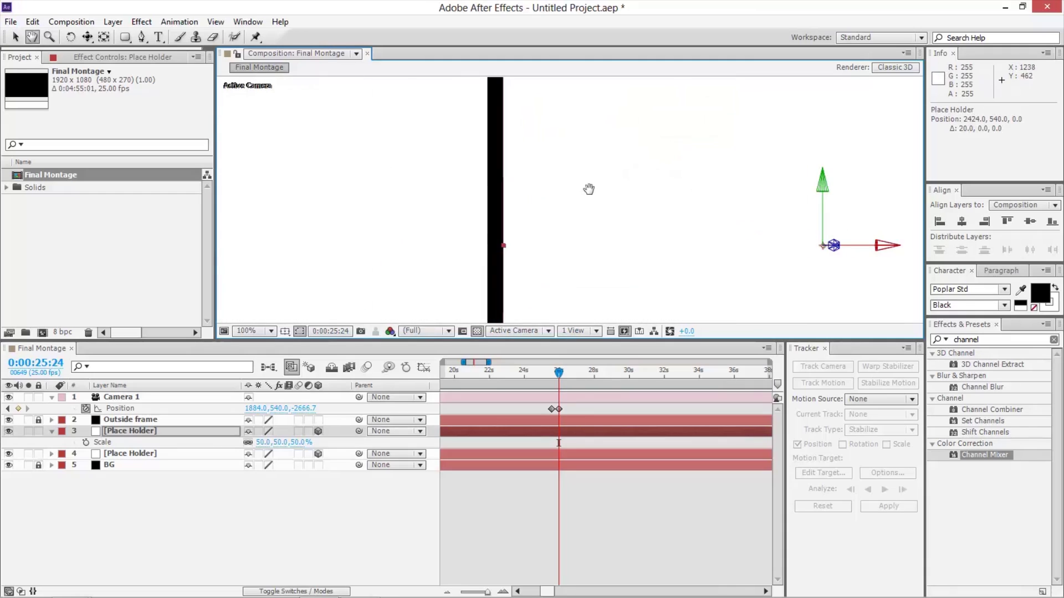
{"action": "scroll", "coordinate": [508, 179], "scroll_direction": "down", "scroll_amount": 2}
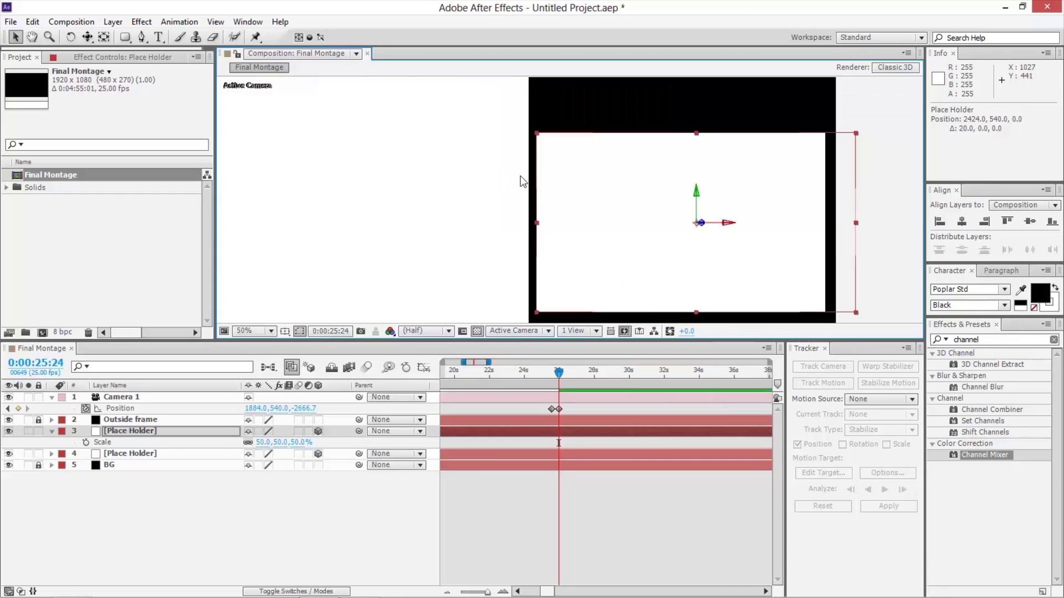
{"action": "left_click", "coordinate": [783, 226]}
{"action": "scroll", "coordinate": [589, 218], "scroll_direction": "up", "scroll_amount": 1}
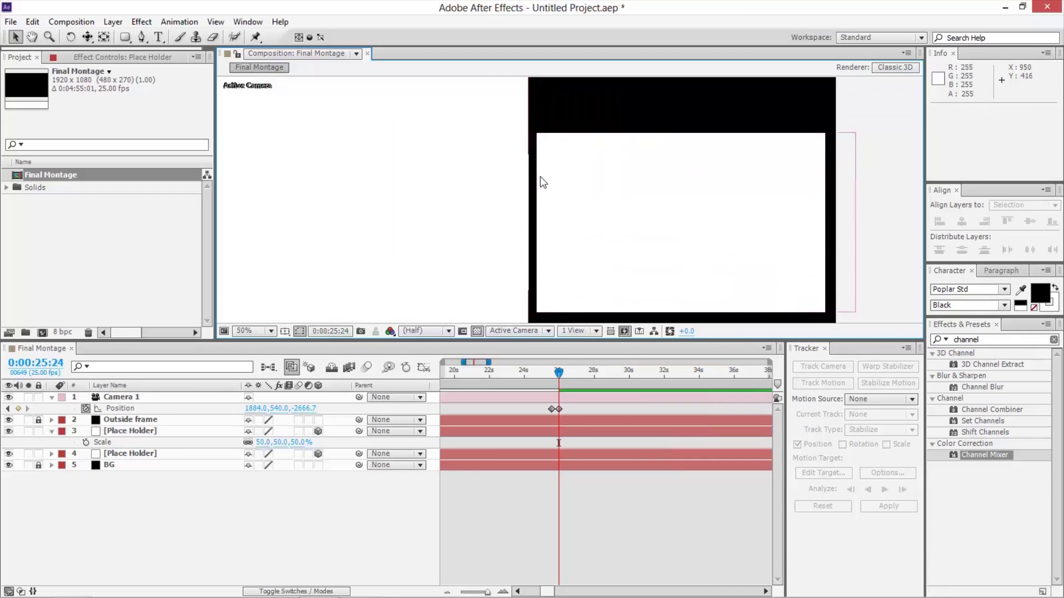
{"action": "scroll", "coordinate": [589, 183], "scroll_direction": "down", "scroll_amount": 1}
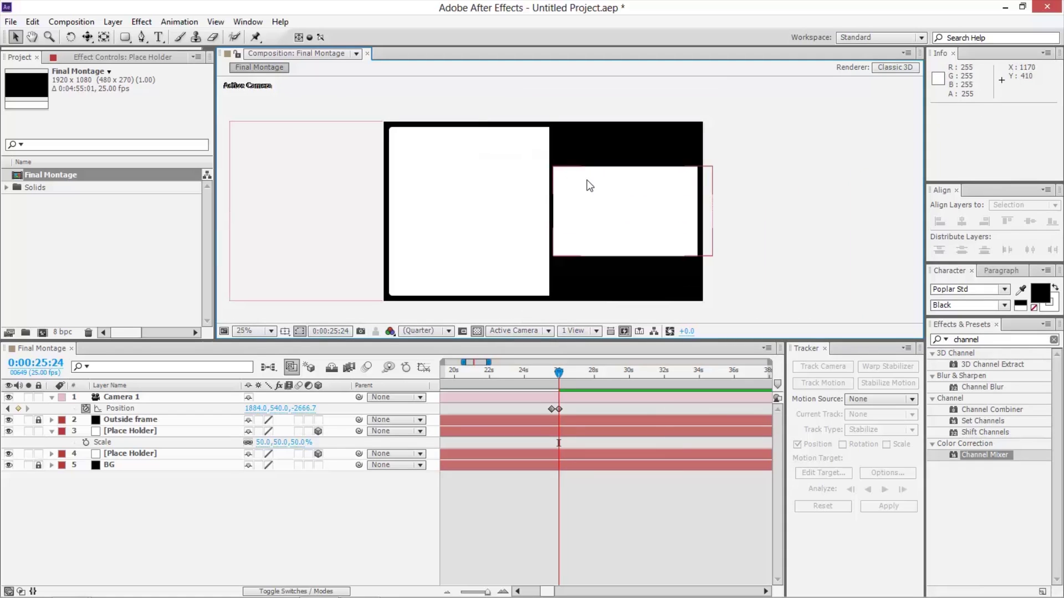
{"action": "key", "text": "h"}
{"action": "scroll", "coordinate": [571, 157], "scroll_direction": "up", "scroll_amount": 2}
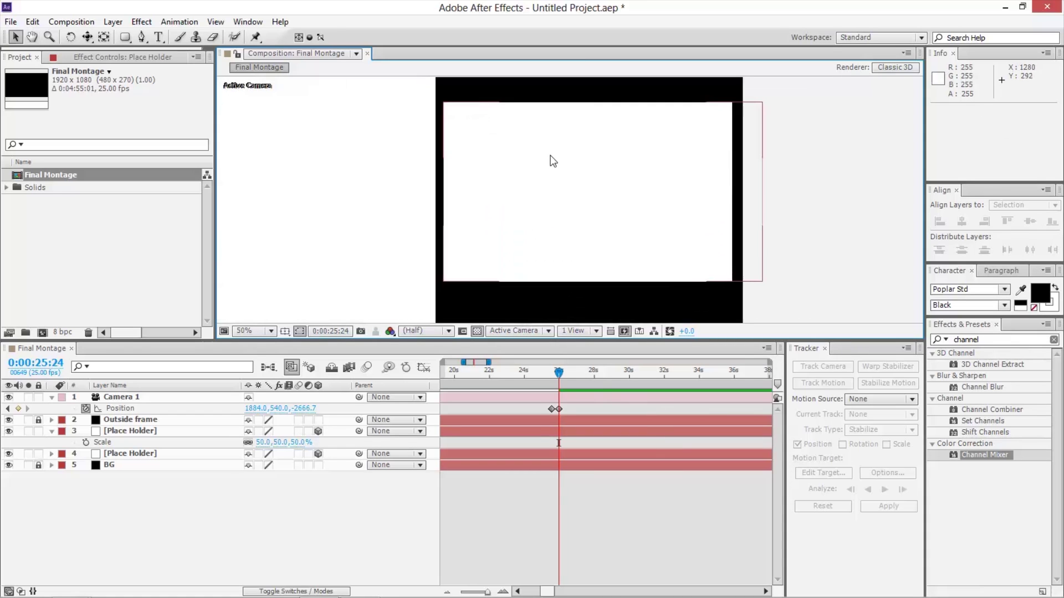
{"action": "left_click_drag", "start_coordinate": [515, 159], "coordinate": [509, 208]}
{"action": "key", "text": "v"}
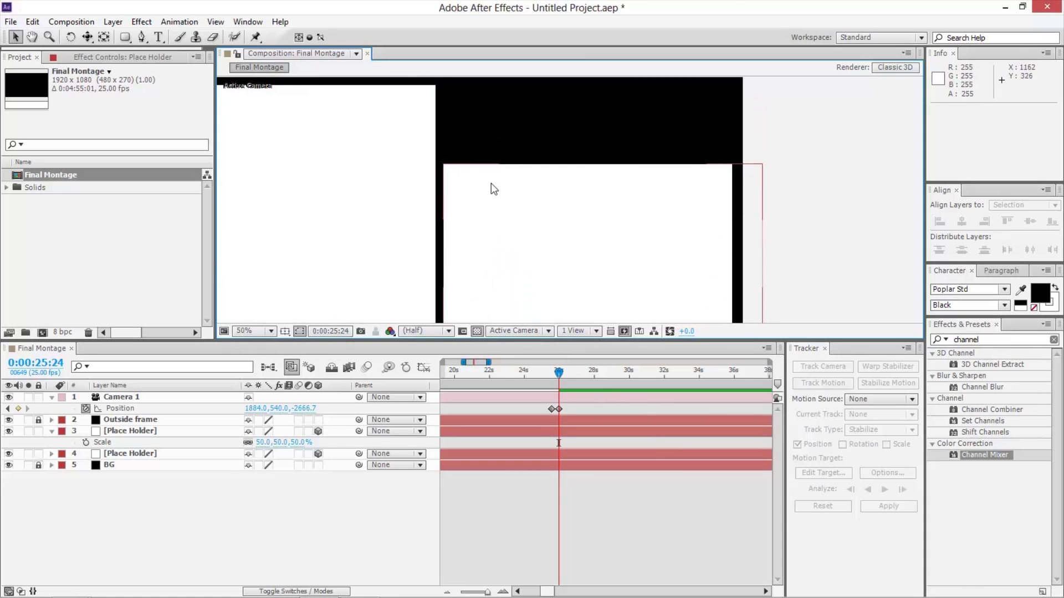
{"action": "scroll", "coordinate": [515, 220], "scroll_direction": "down", "scroll_amount": 1}
Duplicate the small Place Holder panel and move the copy below the original
{"action": "left_click", "coordinate": [529, 199]}
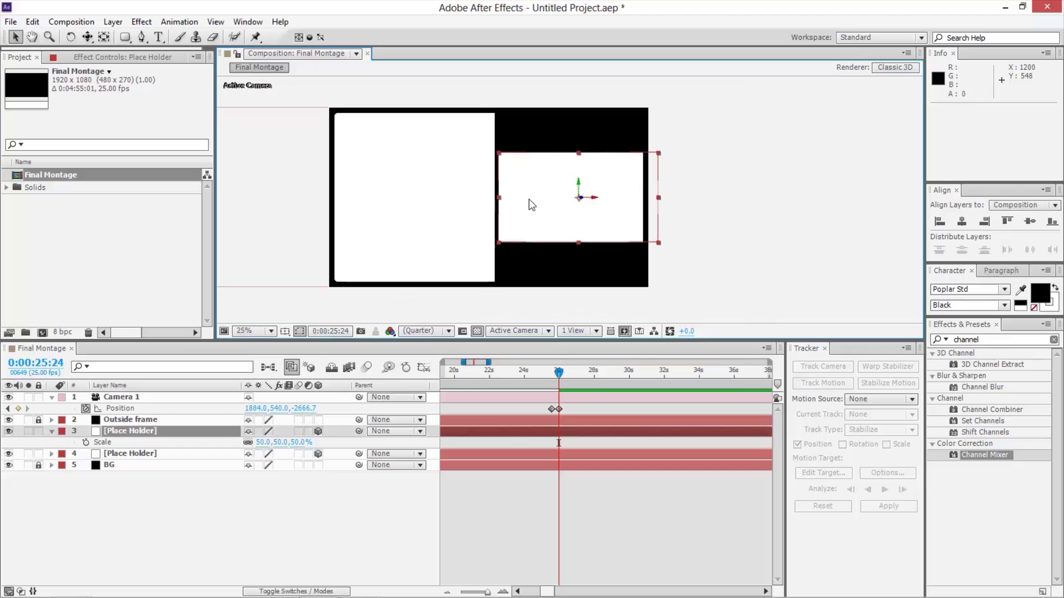
{"action": "key", "text": "ctrl+d"}
{"action": "left_click_drag", "start_coordinate": [551, 178], "coordinate": [544, 268]}
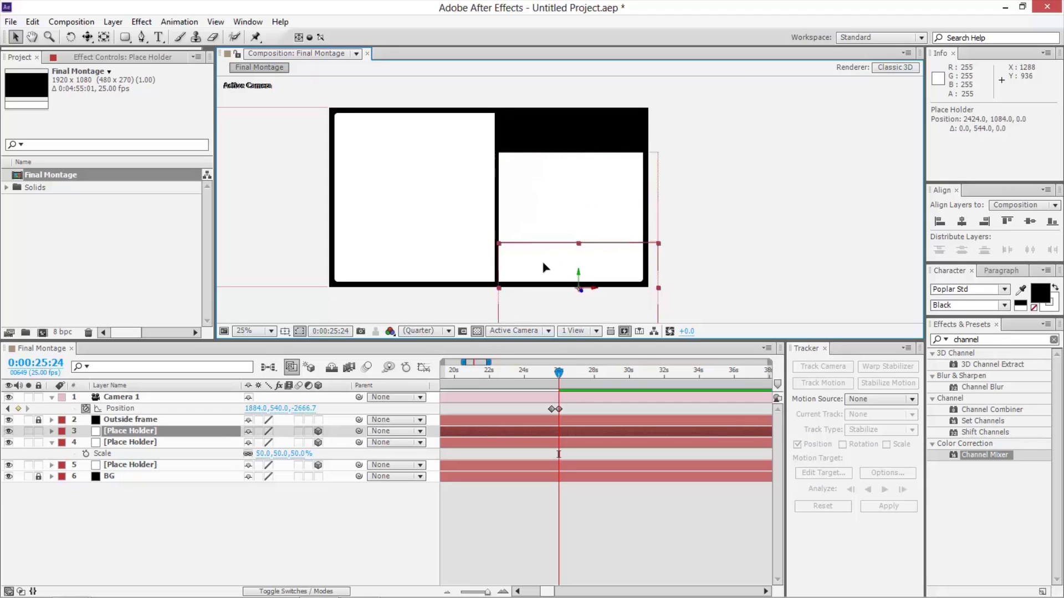
{"action": "key", "text": "Return"}
{"action": "left_click", "coordinate": [657, 279]}
{"action": "left_click", "coordinate": [655, 278]}
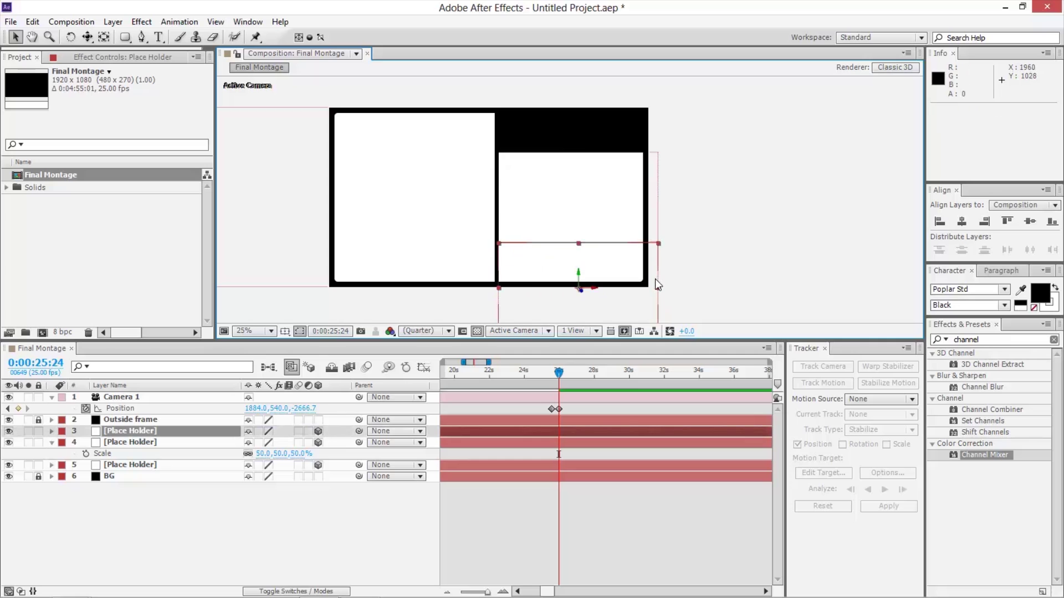
{"action": "left_click", "coordinate": [655, 278]}
{"action": "key", "text": "period"}
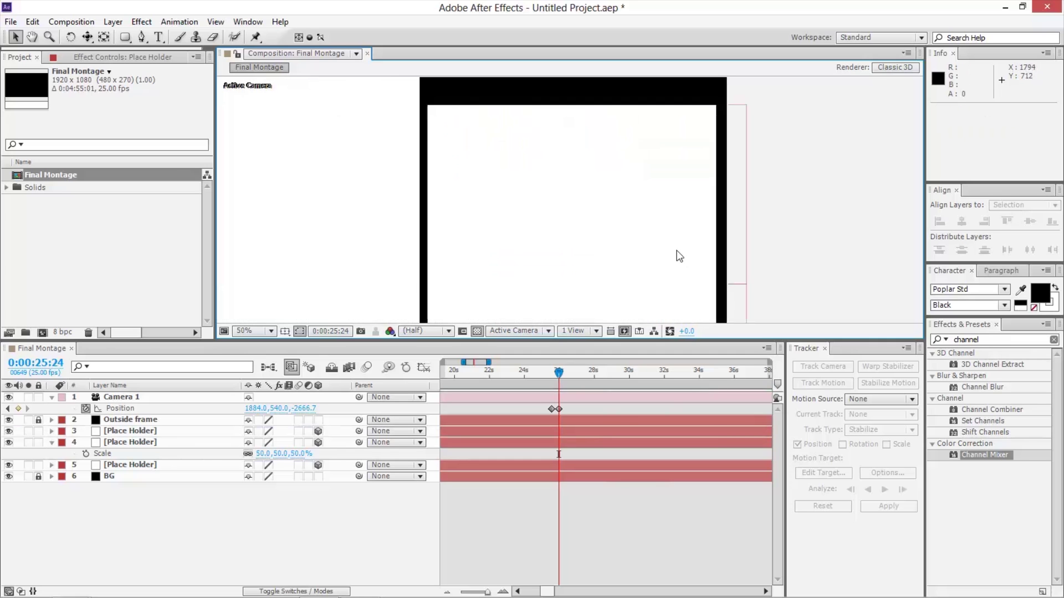
{"action": "left_click_drag", "start_coordinate": [645, 226], "coordinate": [628, 126]}
{"action": "key", "text": "v"}
{"action": "left_click", "coordinate": [692, 275]}
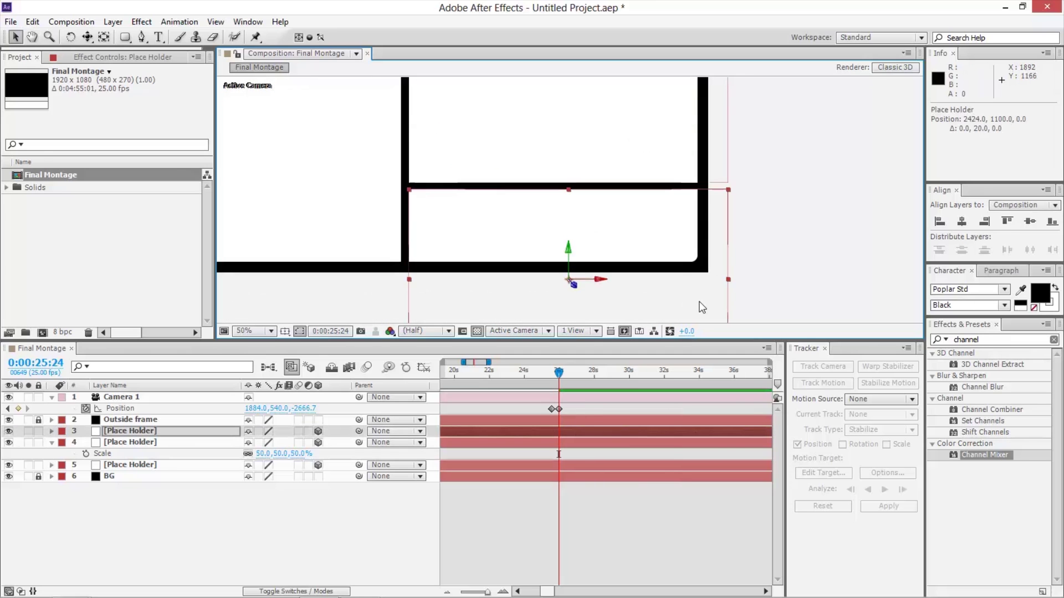
{"action": "left_click", "coordinate": [774, 244]}
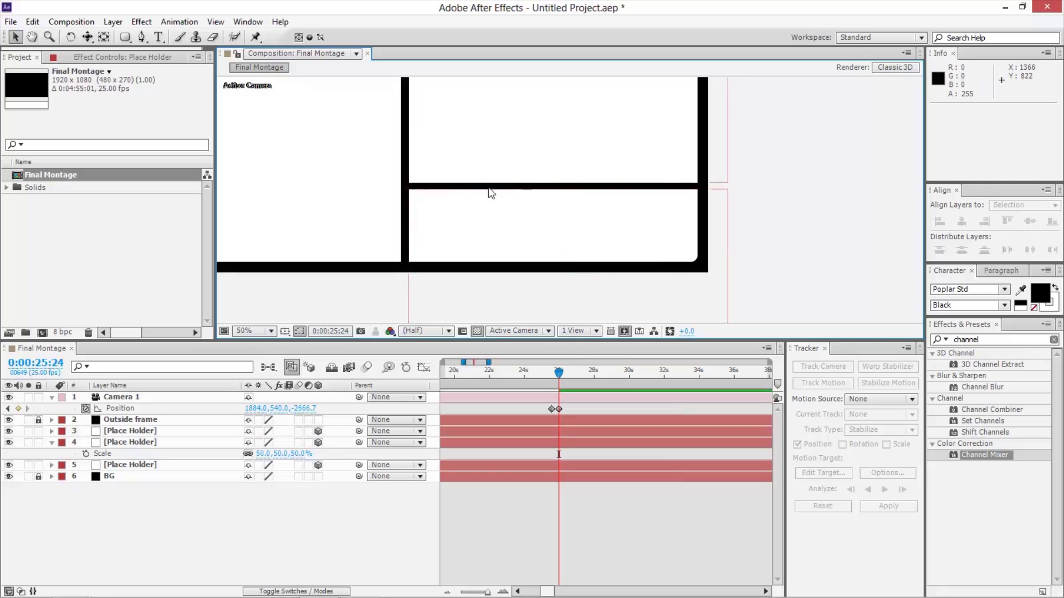
{"action": "left_click_drag", "start_coordinate": [452, 107], "coordinate": [443, 214]}
{"action": "key", "text": "comma"}
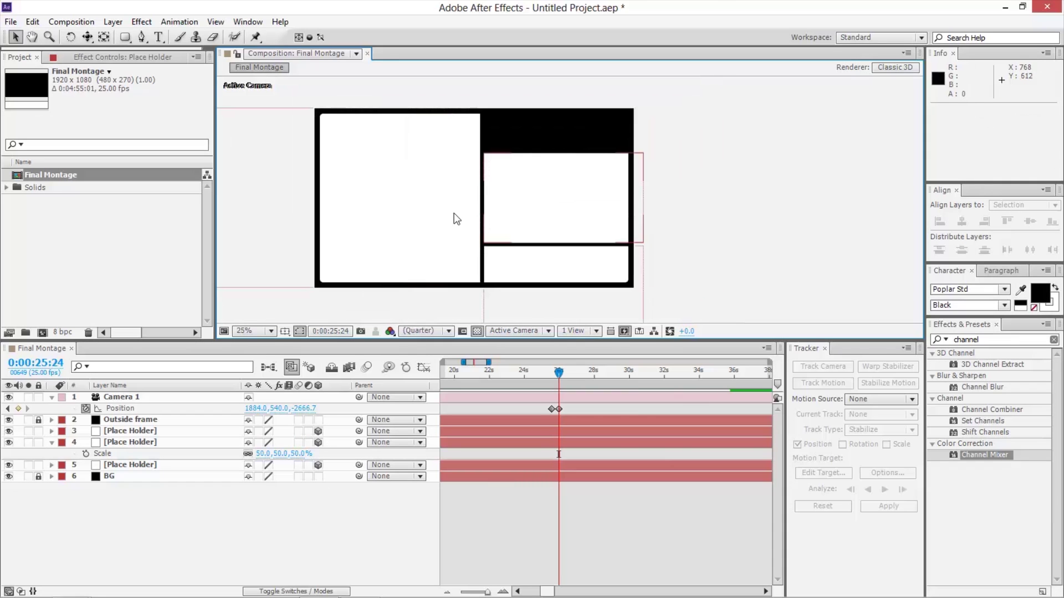
Duplicate a right-column placeholder, move it to the top-right and nudge it to even the borders
{"action": "left_click", "coordinate": [525, 227]}
{"action": "key", "text": "ctrl+d"}
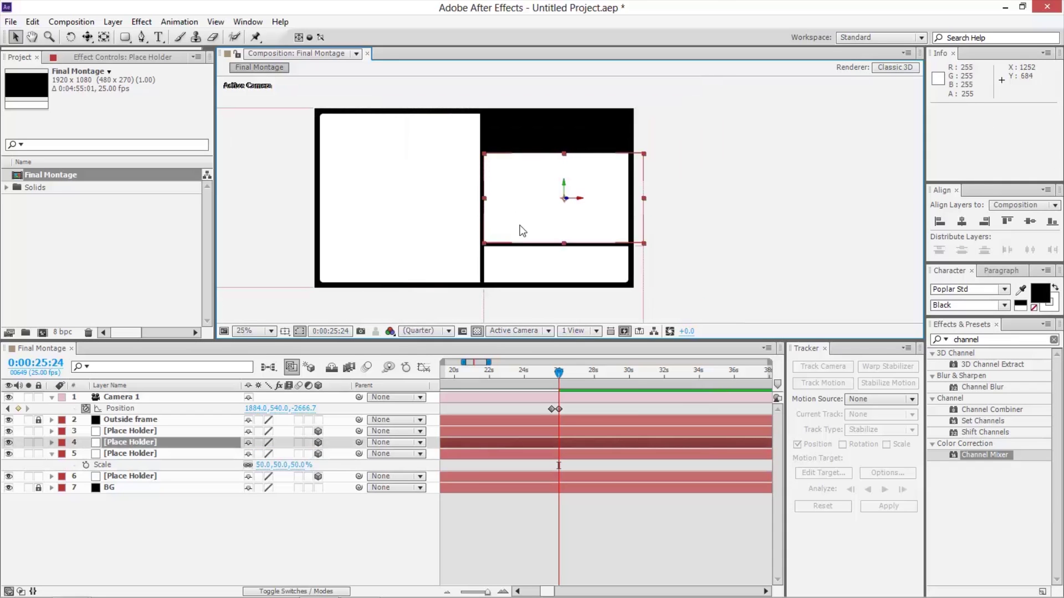
{"action": "left_click_drag", "start_coordinate": [517, 231], "coordinate": [458, 133]}
{"action": "key", "text": "period"}
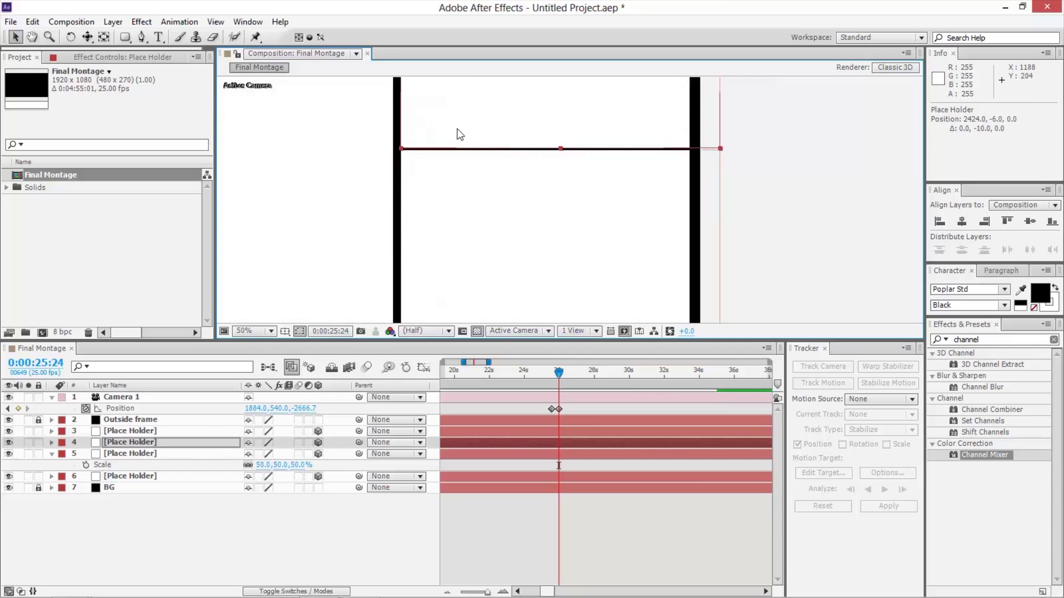
{"action": "key", "text": "Down"}
{"action": "key", "text": "Down"}
{"action": "key", "text": "Down"}
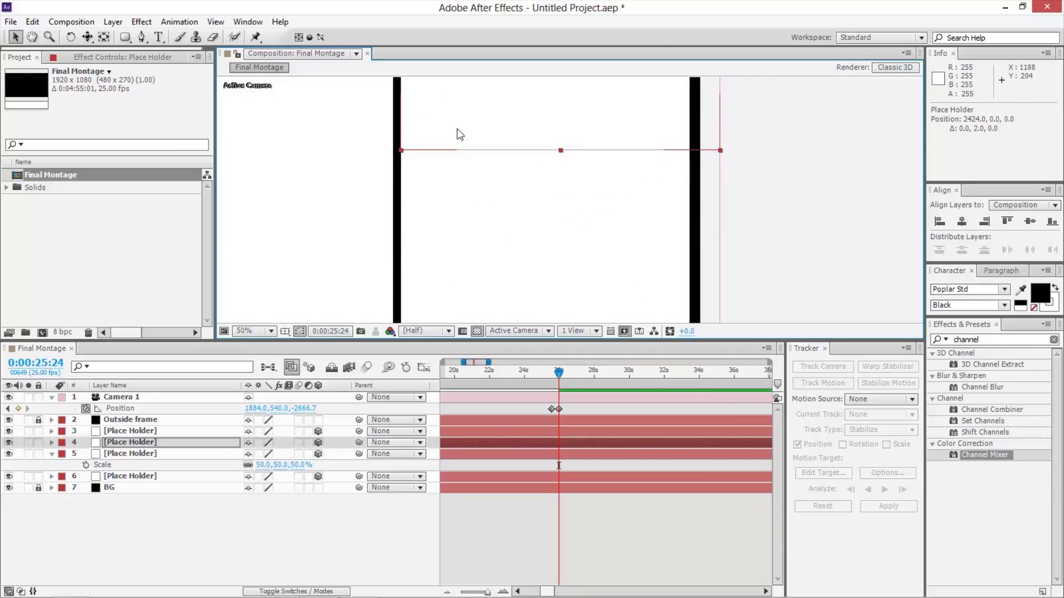
{"action": "key", "text": "shift+Up"}
{"action": "key", "text": "comma"}
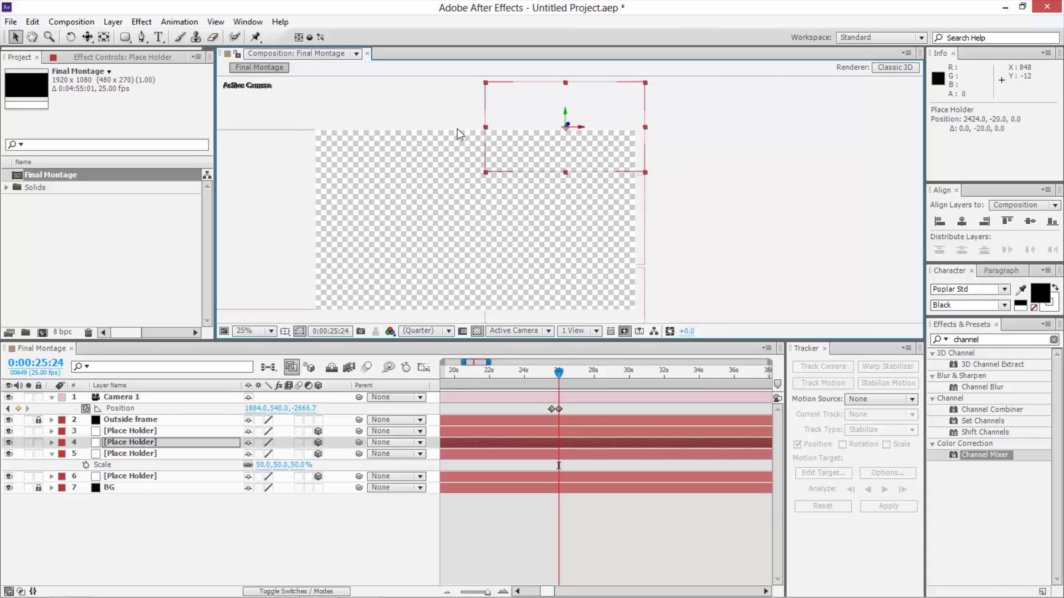
{"action": "left_click", "coordinate": [707, 194]}
{"action": "key", "text": "comma"}
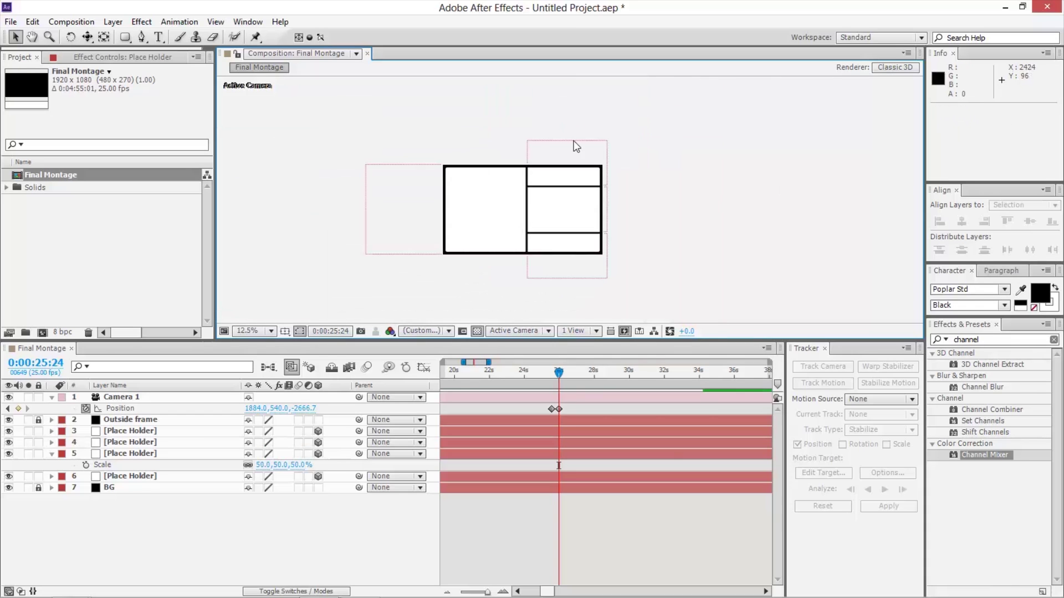
{"action": "key", "text": "period"}
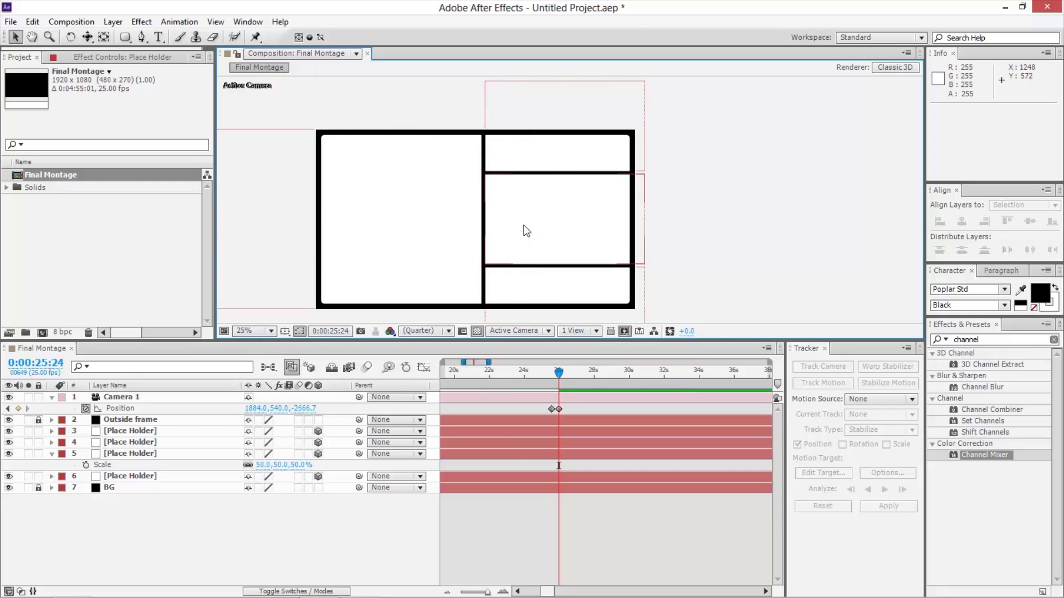
{"action": "left_click", "coordinate": [156, 522]}
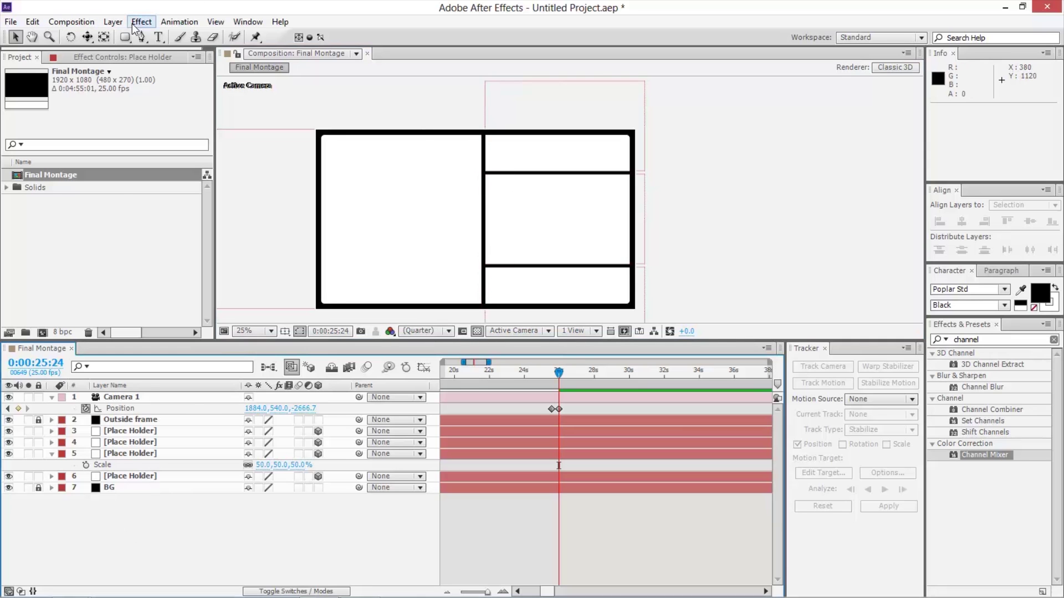
Add a Null Object and move it into the right middle panel
{"action": "left_click", "coordinate": [113, 21]}
{"action": "mouse_move", "coordinate": [166, 37]}
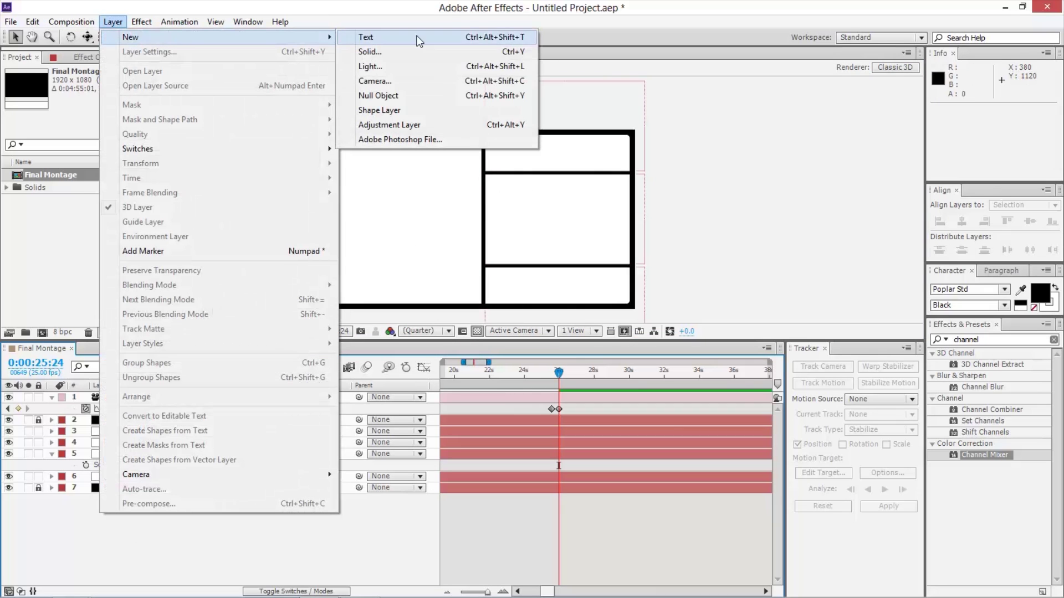
{"action": "left_click", "coordinate": [394, 99]}
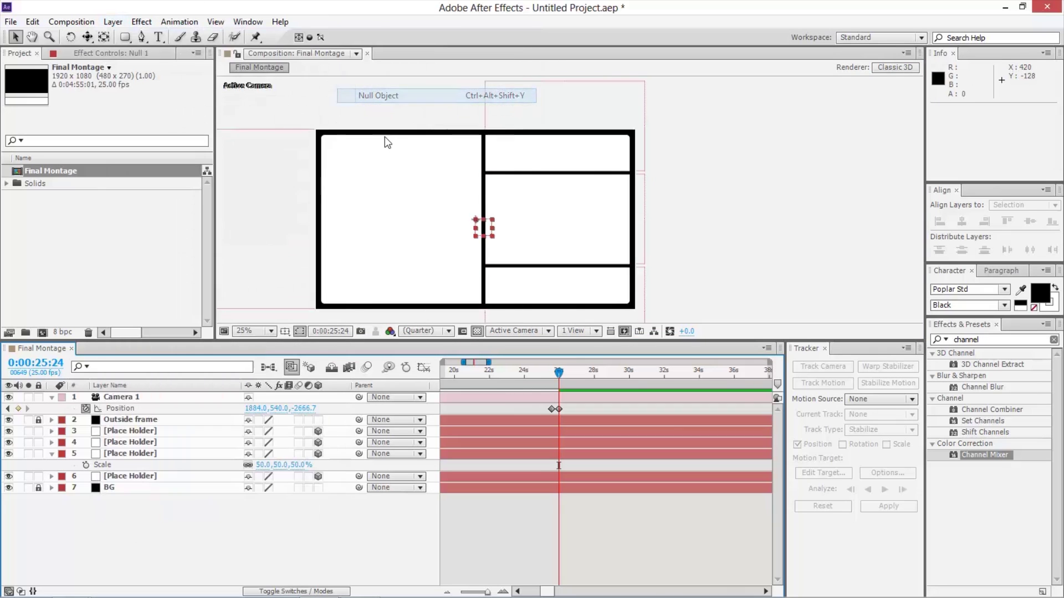
{"action": "left_click", "coordinate": [532, 233]}
{"action": "left_click", "coordinate": [486, 236]}
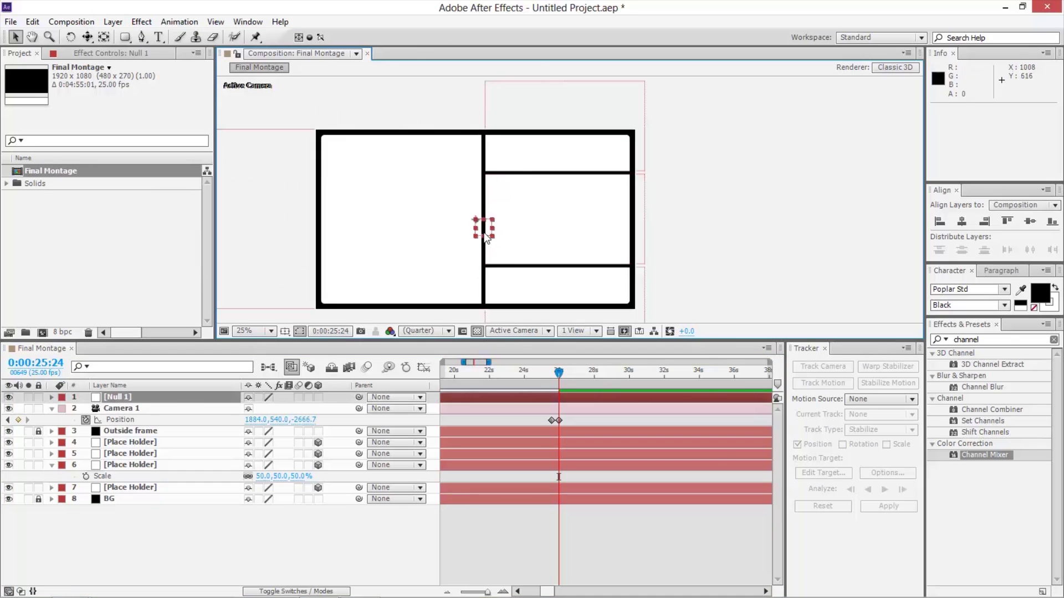
{"action": "left_click_drag", "start_coordinate": [486, 233], "coordinate": [562, 233]}
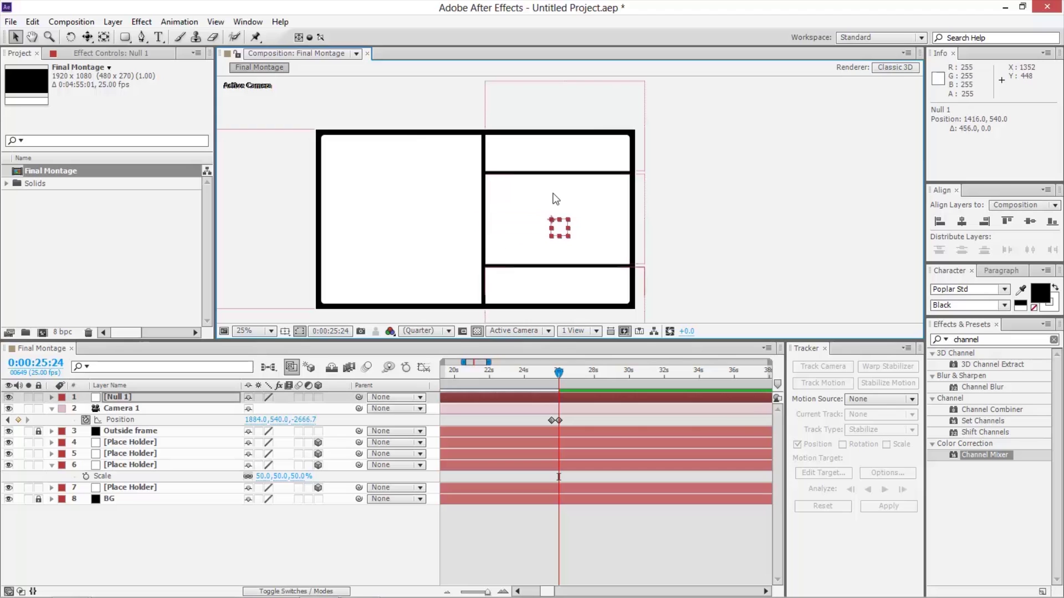
Parent the three right-column Place Holder layers to Null 1
{"action": "left_click", "coordinate": [588, 115]}
{"action": "left_click", "coordinate": [598, 206], "text": "shift"}
{"action": "left_click", "coordinate": [573, 302], "text": "shift"}
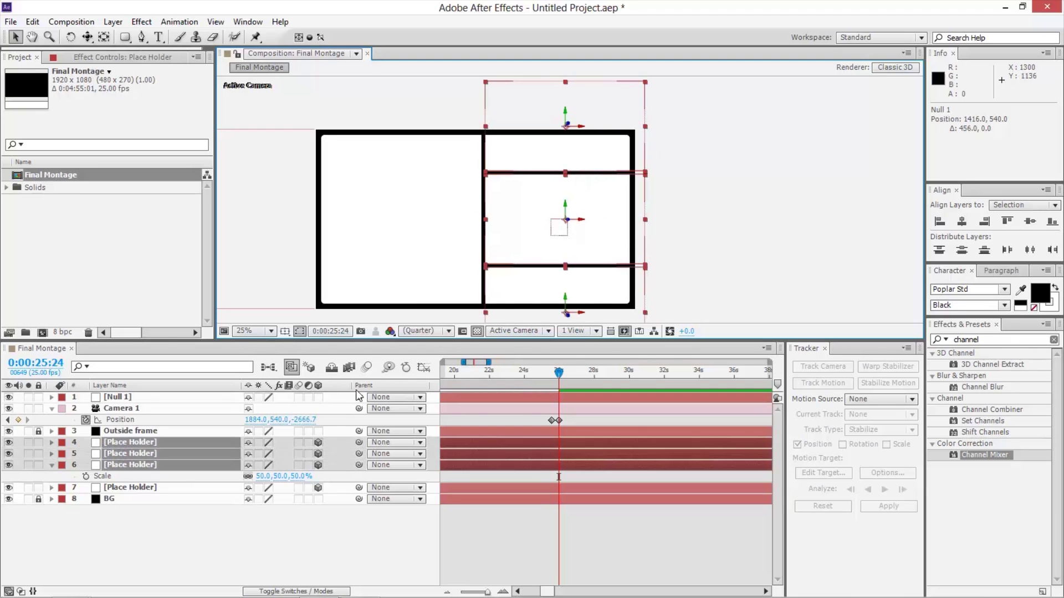
{"action": "left_click_drag", "start_coordinate": [359, 446], "coordinate": [148, 402]}
{"action": "left_click", "coordinate": [148, 402]}
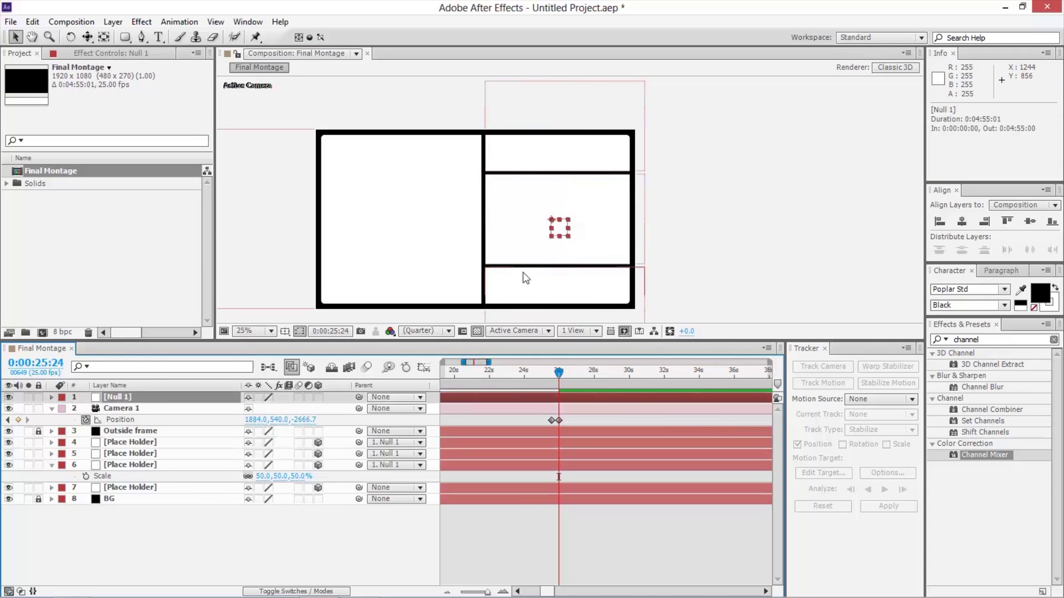
Reposition Null 1 slightly and start keyframing its Position at Y 820
{"action": "left_click_drag", "start_coordinate": [561, 245], "coordinate": [569, 282]}
{"action": "key", "text": "shift+Up"}
{"action": "key", "text": "shift+Up"}
{"action": "key", "text": "shift+Up"}
{"action": "key", "text": "shift+Up"}
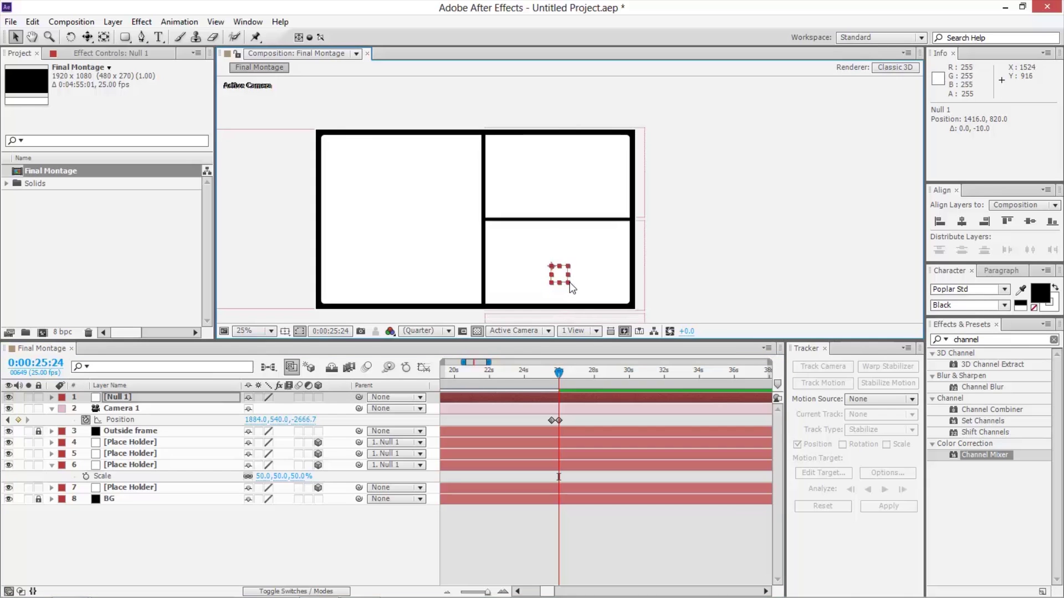
{"action": "key", "text": "p"}
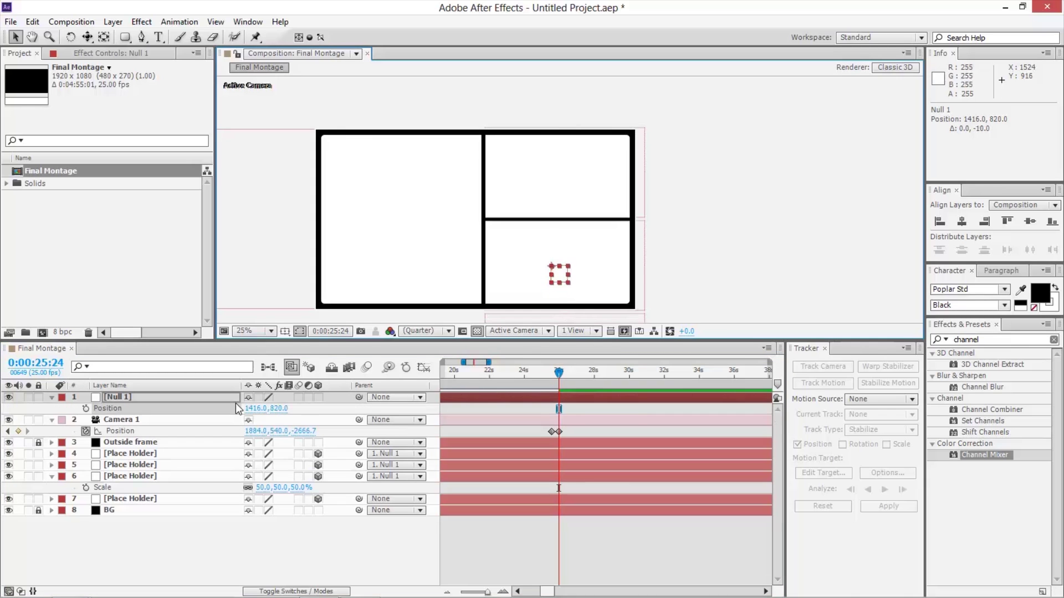
{"action": "left_click", "coordinate": [88, 410]}
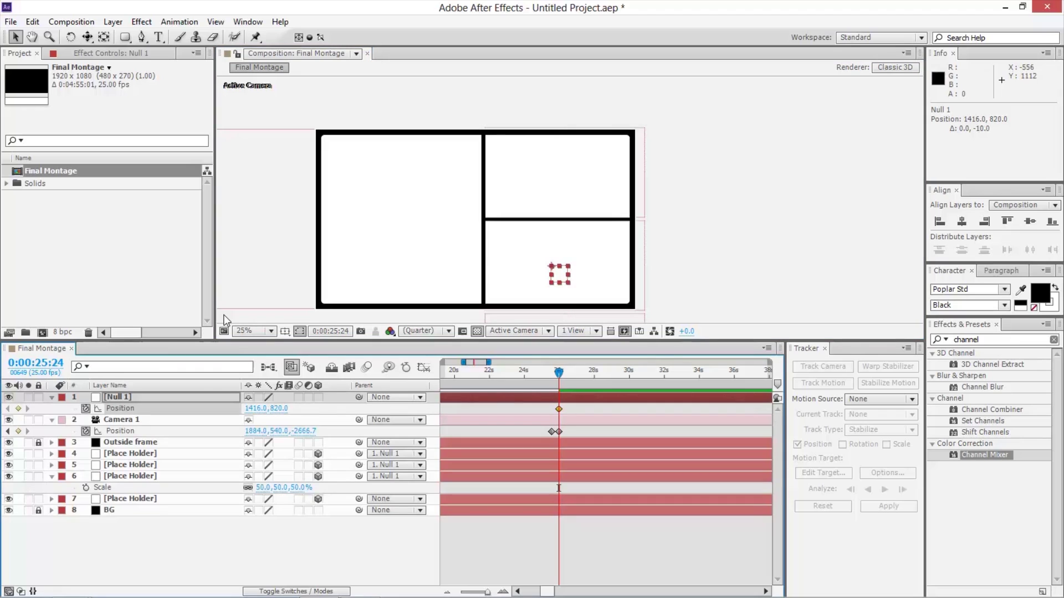
{"action": "key", "text": "ctrl+z"}
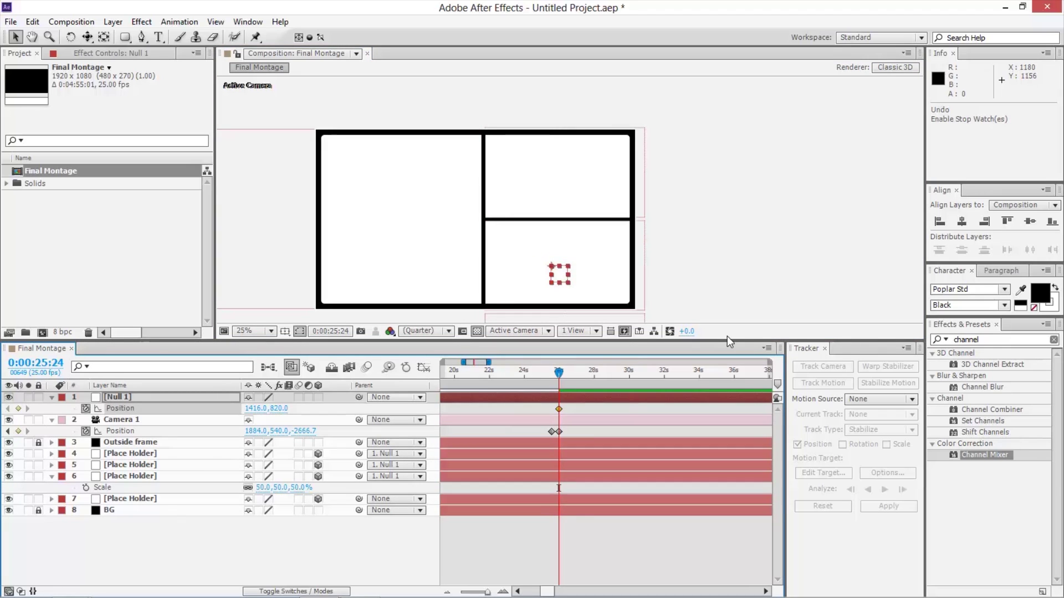
Keyframe Null 1 rising to Y 228 ten frames later and shift the keyframes to about 28s
{"action": "key", "text": "shift+Page_Down"}
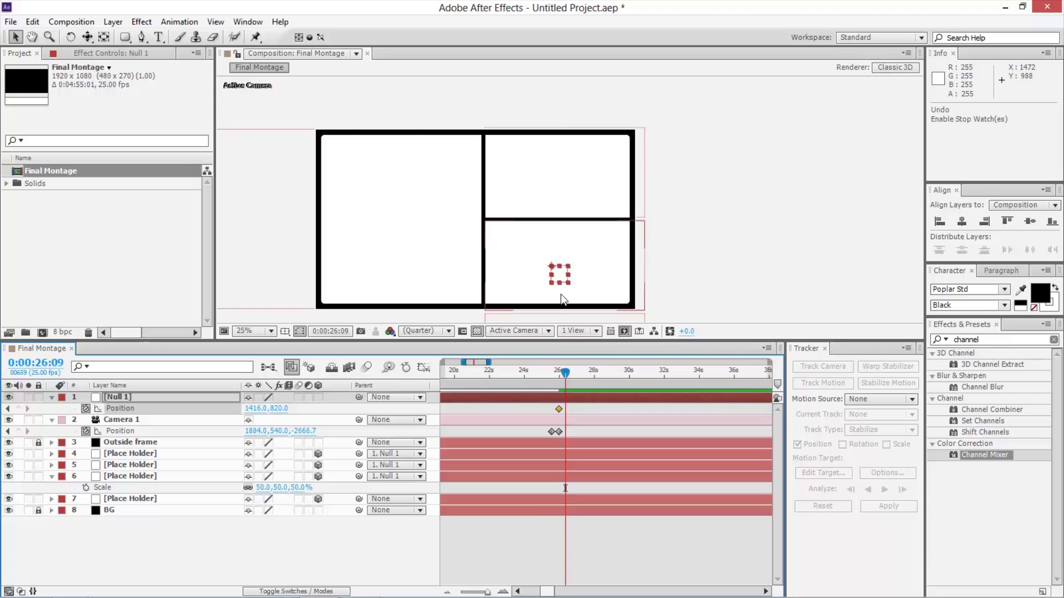
{"action": "left_click_drag", "start_coordinate": [549, 265], "coordinate": [549, 166]}
{"action": "left_click_drag", "start_coordinate": [564, 379], "coordinate": [552, 380]}
{"action": "key", "text": "shift+Page_Down"}
{"action": "key", "text": "shift+Page_Down"}
{"action": "key", "text": "shift+Page_Down"}
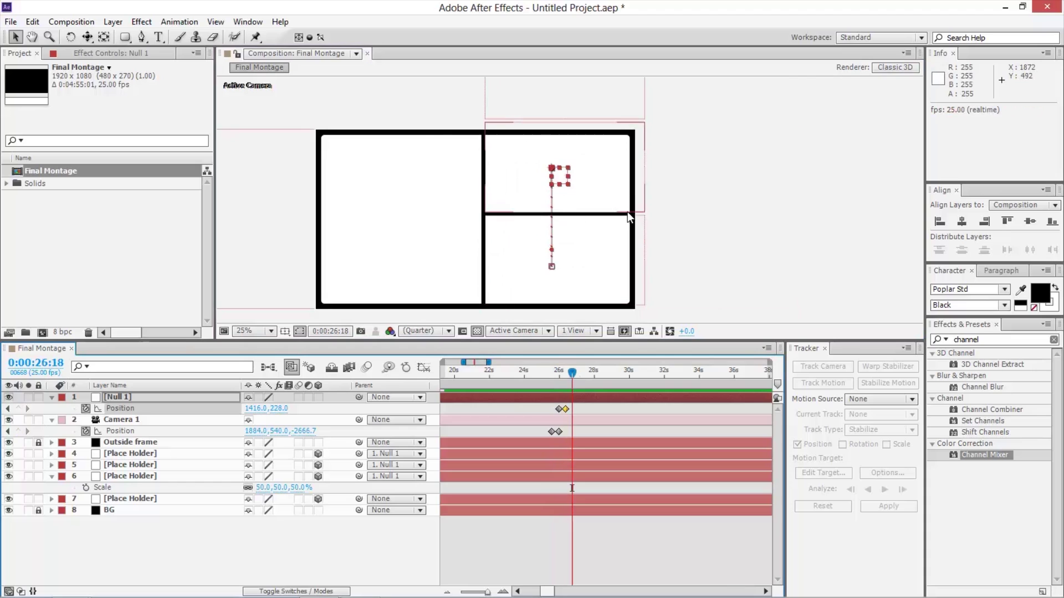
{"action": "mouse_move", "coordinate": [591, 419]}
{"action": "left_mouse_down"}
{"action": "mouse_move", "coordinate": [561, 416]}
{"action": "mouse_move", "coordinate": [598, 405]}
{"action": "mouse_move", "coordinate": [540, 414]}
{"action": "mouse_move", "coordinate": [608, 409]}
{"action": "left_mouse_up"}
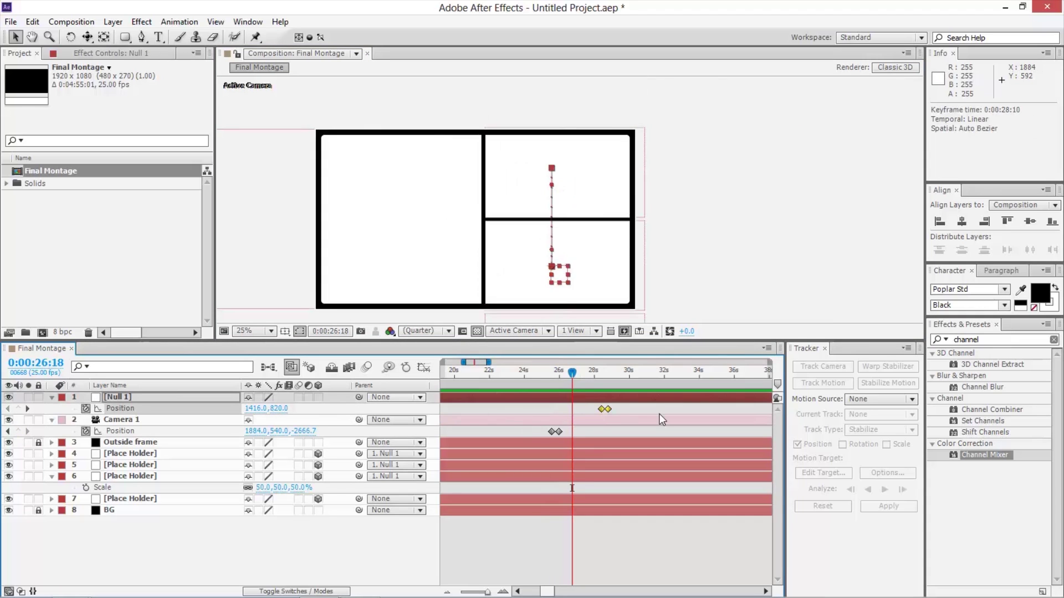
{"action": "left_click", "coordinate": [659, 413]}
{"action": "left_click", "coordinate": [552, 382]}
Preview the Null 1 slide and recentre the composition in the viewer
{"action": "key", "text": "space"}
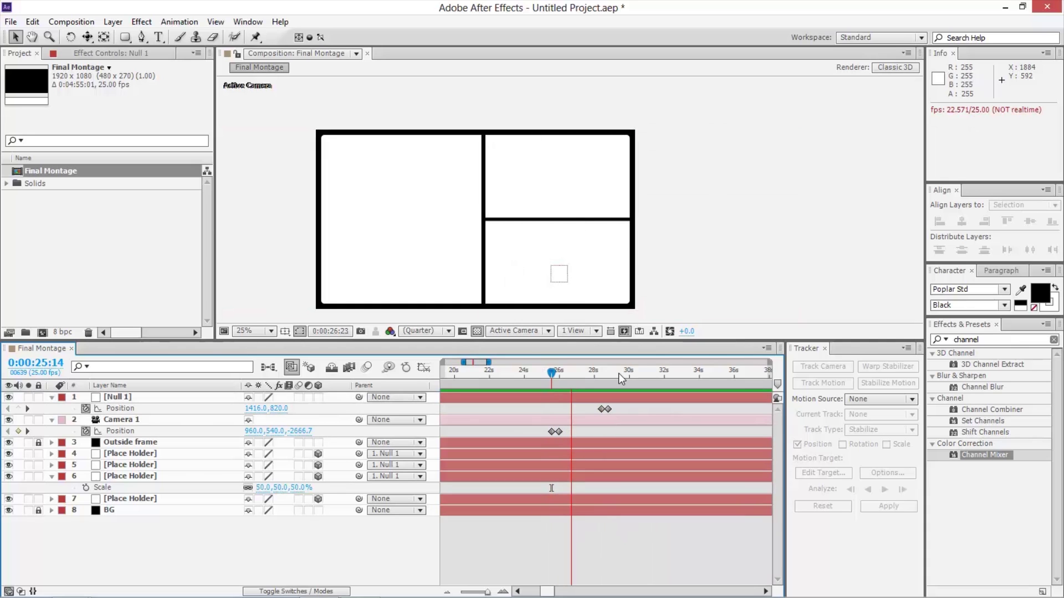
{"action": "left_click", "coordinate": [600, 375]}
{"action": "left_click_drag", "start_coordinate": [602, 376], "coordinate": [608, 375]}
{"action": "left_click_drag", "start_coordinate": [580, 219], "coordinate": [545, 161]}
{"action": "left_click_drag", "start_coordinate": [594, 195], "coordinate": [646, 247]}
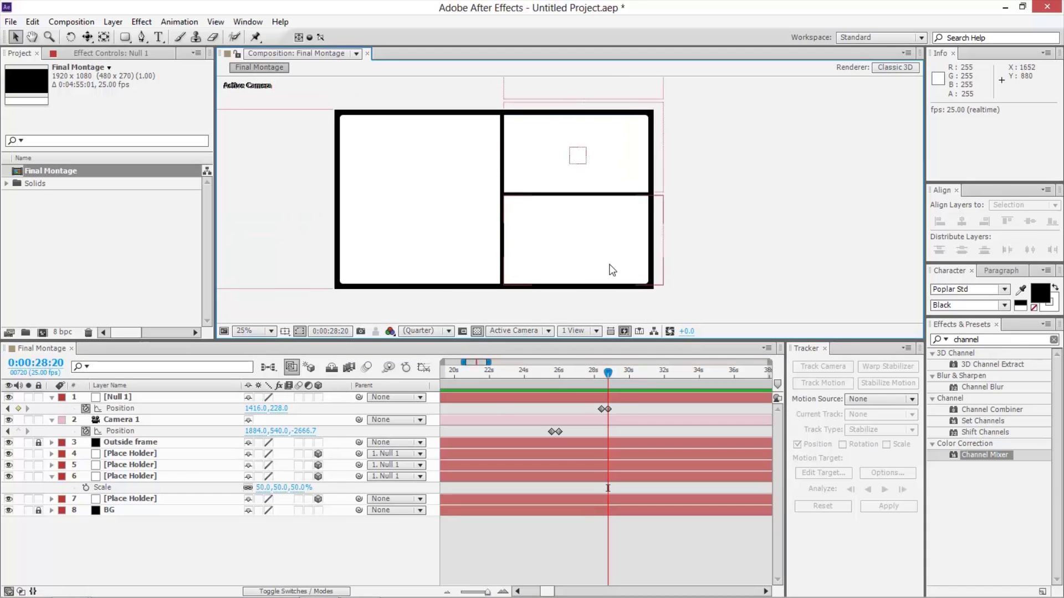
{"action": "key", "text": "space"}
{"action": "left_click_drag", "start_coordinate": [622, 403], "coordinate": [595, 409]}
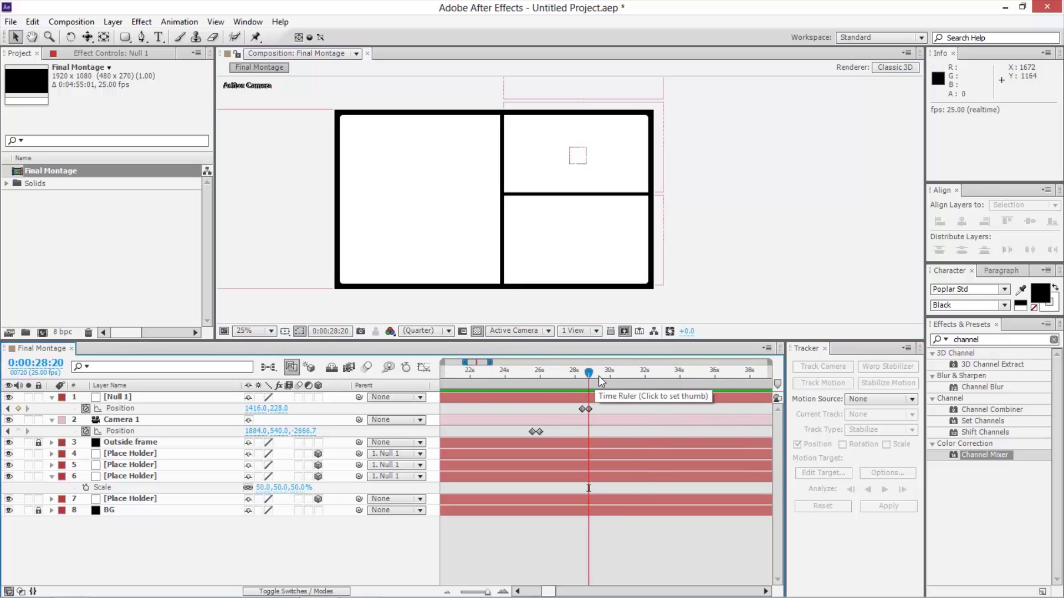
Keyframe Camera 1 Position at 31:14 and raise it to Y 1424 at 31:24
{"action": "left_click", "coordinate": [637, 372]}
{"action": "key", "text": "c"}
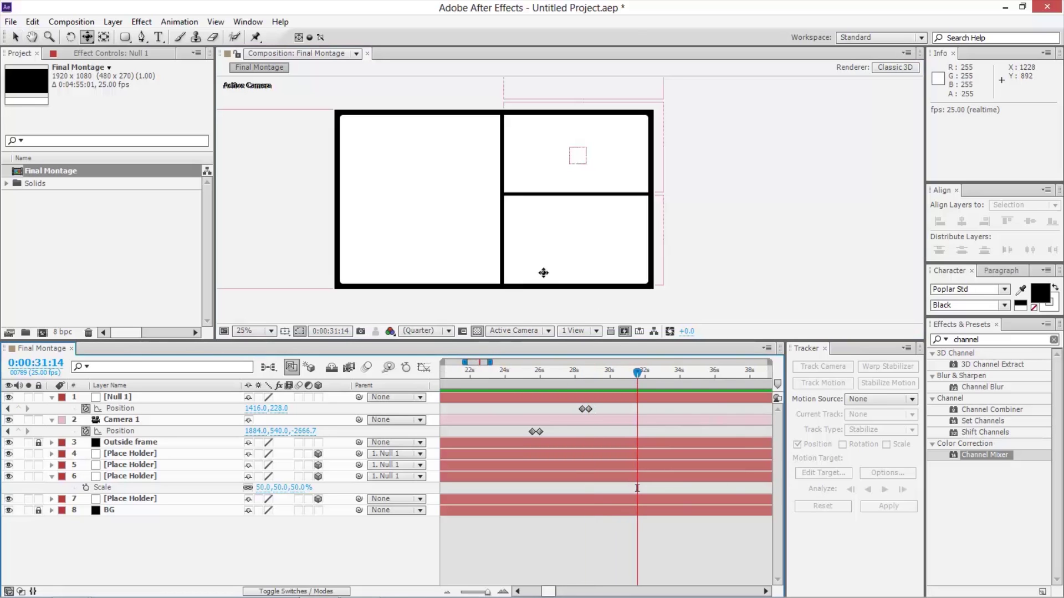
{"action": "left_click", "coordinate": [19, 431]}
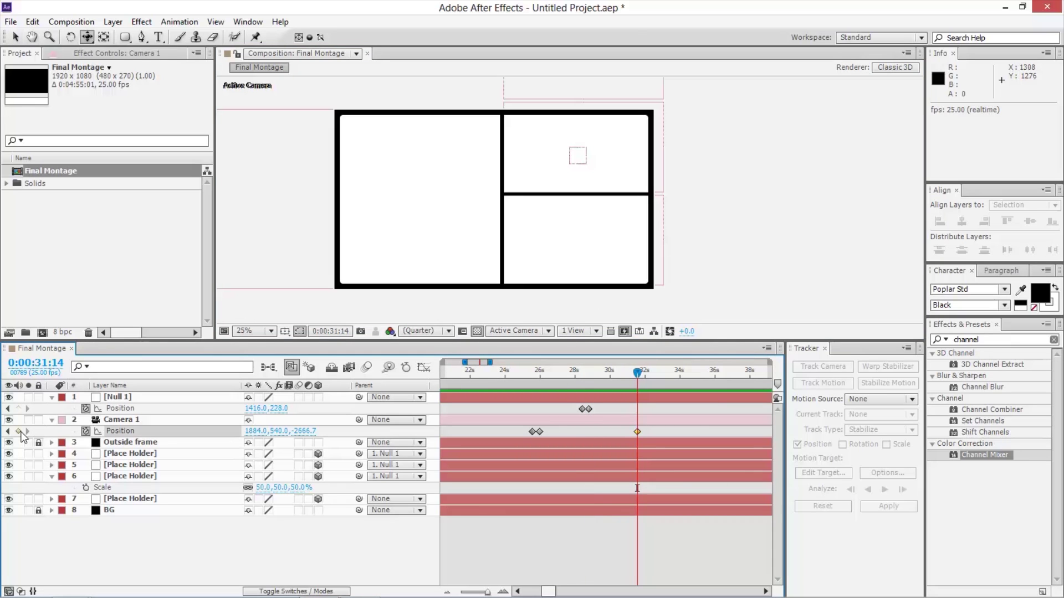
{"action": "key", "text": "shift+Page_Down"}
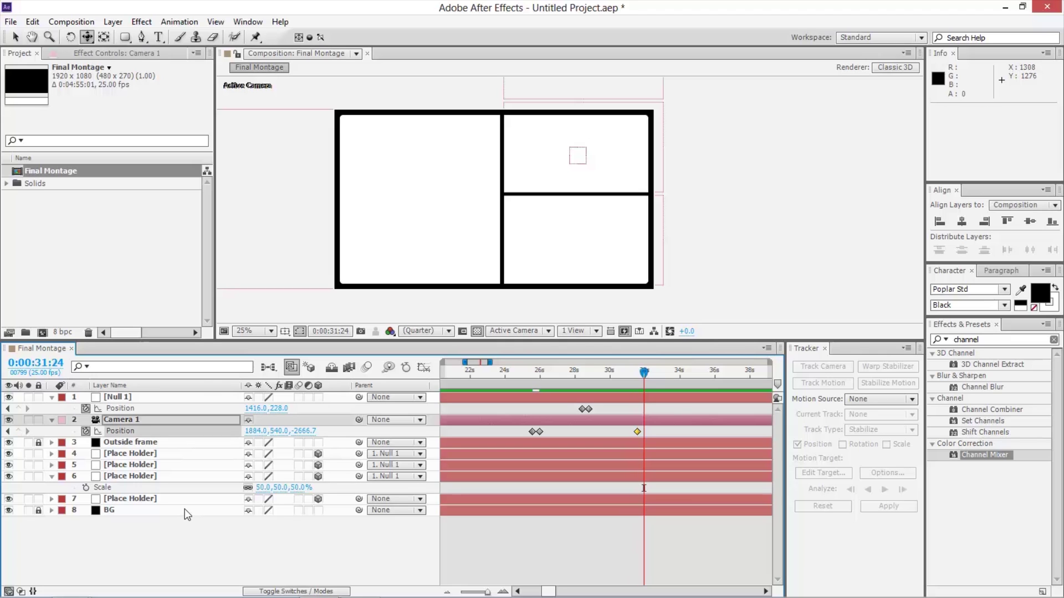
{"action": "left_click_drag", "start_coordinate": [454, 240], "coordinate": [458, 95]}
Duplicate placeholder layer 7 and move the copy down into the new area, evening the gap
{"action": "key", "text": "v"}
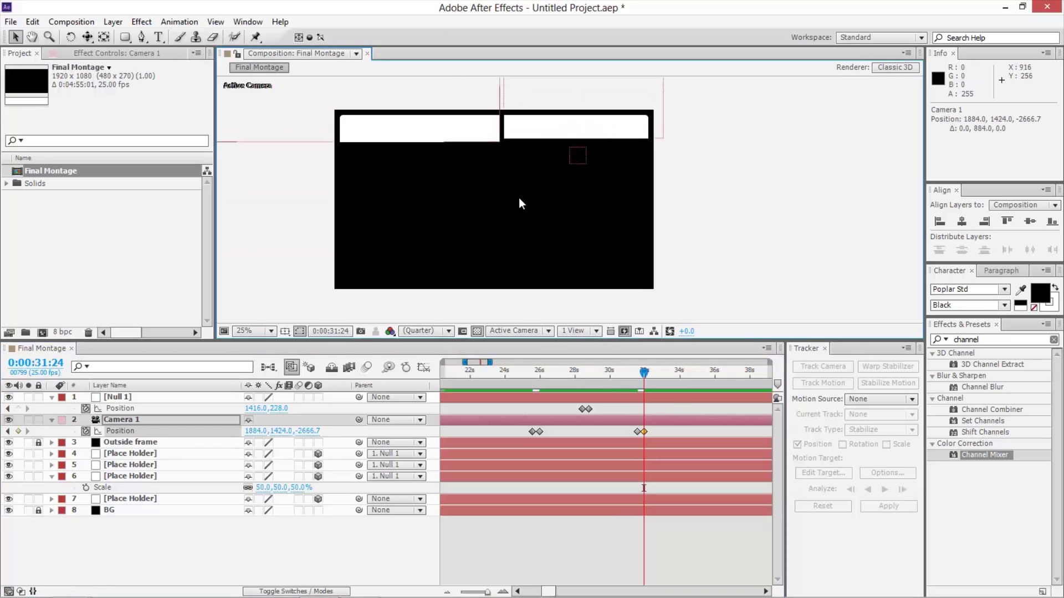
{"action": "left_click", "coordinate": [444, 121]}
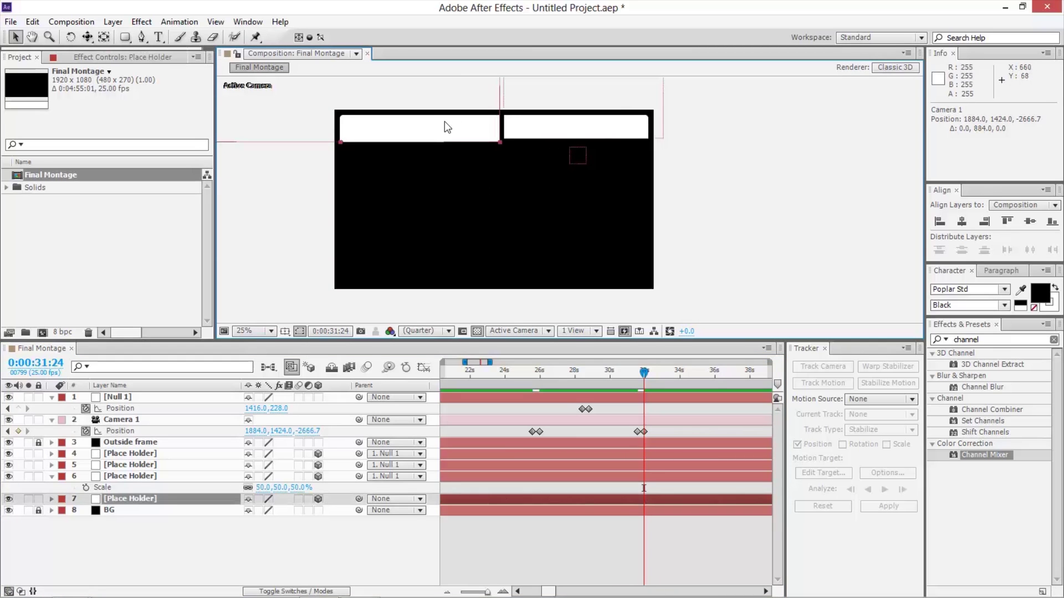
{"action": "key", "text": "ctrl+d"}
{"action": "left_click_drag", "start_coordinate": [435, 135], "coordinate": [412, 308]}
{"action": "key", "text": "period"}
{"action": "left_click_drag", "start_coordinate": [428, 167], "coordinate": [458, 206]}
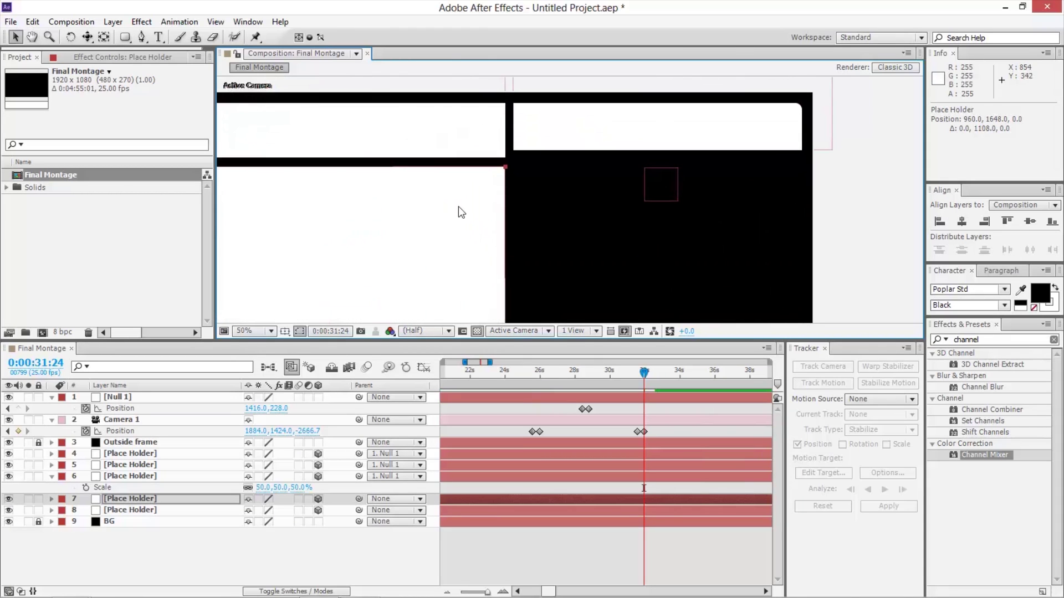
{"action": "key", "text": "Up"}
{"action": "key", "text": "Up"}
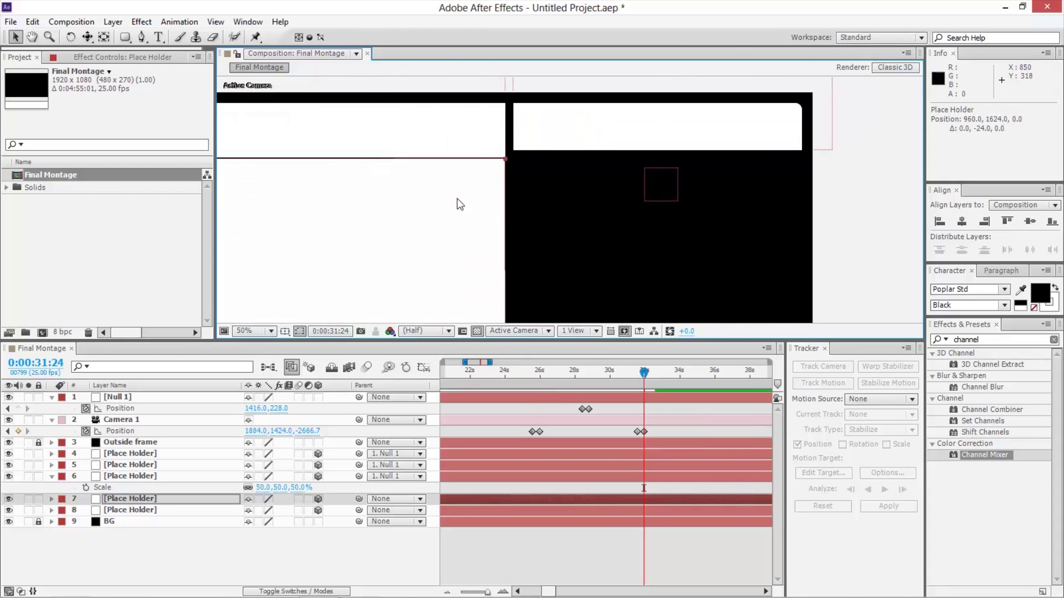
{"action": "key", "text": "shift+Down"}
{"action": "key", "text": "shift+Down"}
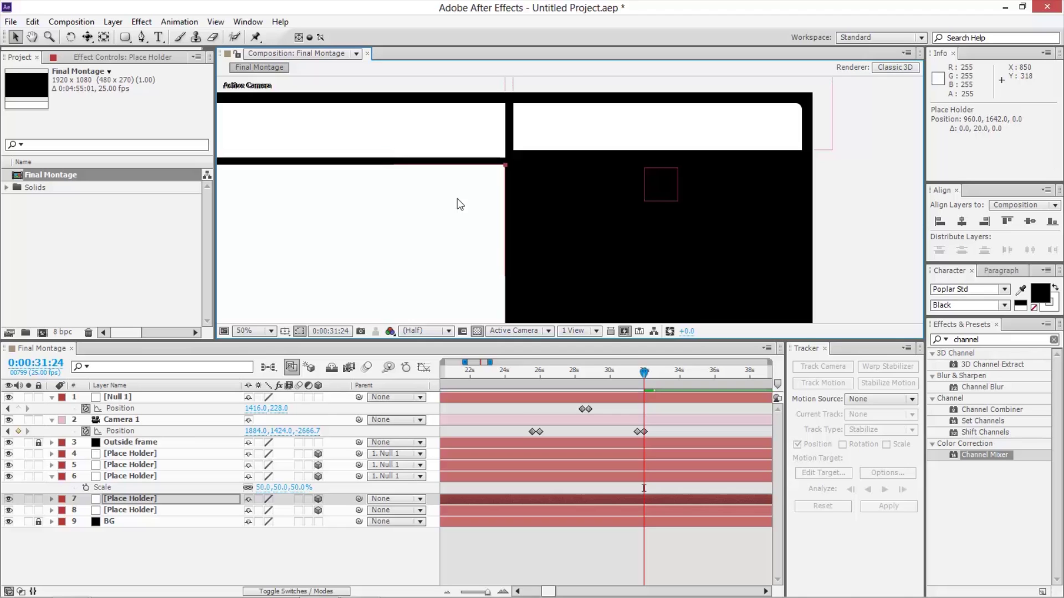
{"action": "key", "text": "comma"}
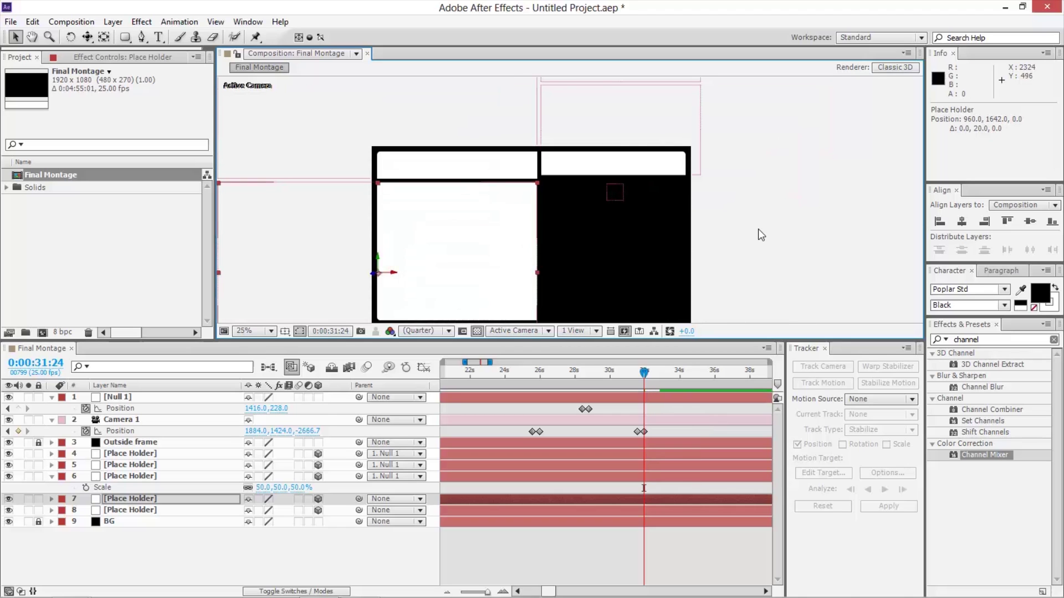
{"action": "left_click", "coordinate": [758, 228]}
Duplicate placeholder layer 4 and place the copy below at 1008, 1122, 0
{"action": "left_click", "coordinate": [606, 131]}
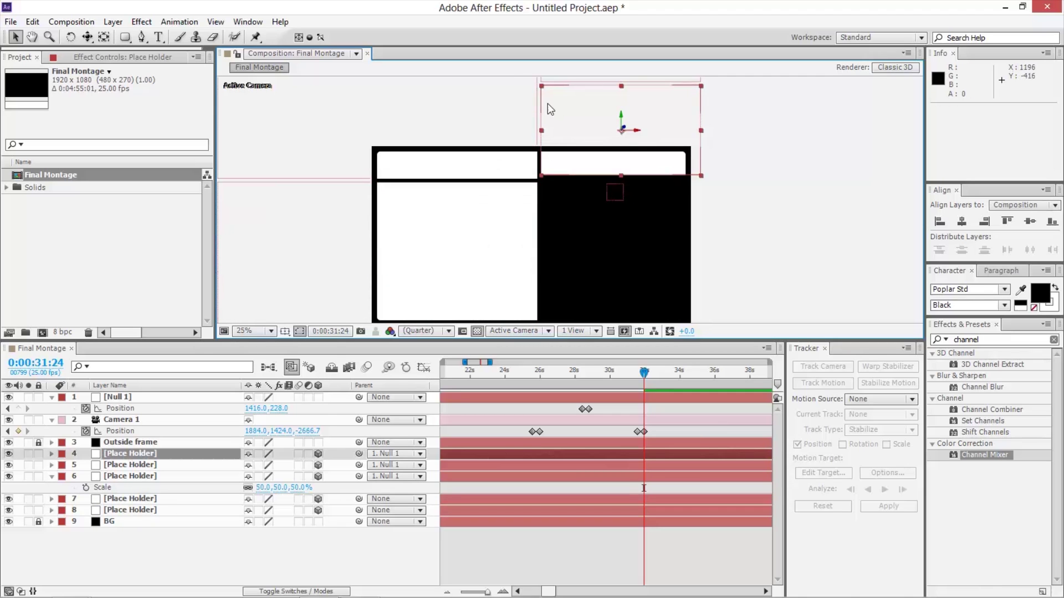
{"action": "key", "text": "ctrl+d"}
{"action": "left_click_drag", "start_coordinate": [575, 122], "coordinate": [574, 212]}
{"action": "key", "text": "period"}
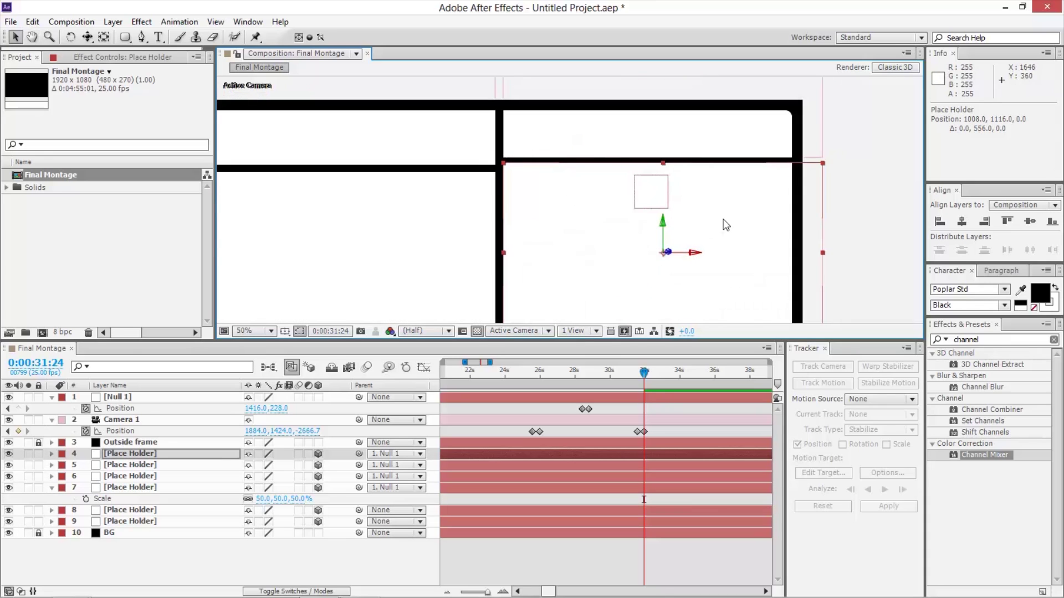
{"action": "key", "text": "Up"}
{"action": "key", "text": "Up"}
{"action": "key", "text": "Up"}
{"action": "key", "text": "Up"}
{"action": "key", "text": "Up"}
{"action": "key", "text": "Up"}
{"action": "key", "text": "Up"}
{"action": "key", "text": "Up"}
{"action": "key", "text": "Up"}
{"action": "key", "text": "Up"}
{"action": "key", "text": "Up"}
{"action": "key", "text": "Up"}
{"action": "key", "text": "Up"}
{"action": "key", "text": "Up"}
{"action": "key", "text": "Up"}
{"action": "key", "text": "Up"}
{"action": "key", "text": "Up"}
{"action": "key", "text": "Up"}
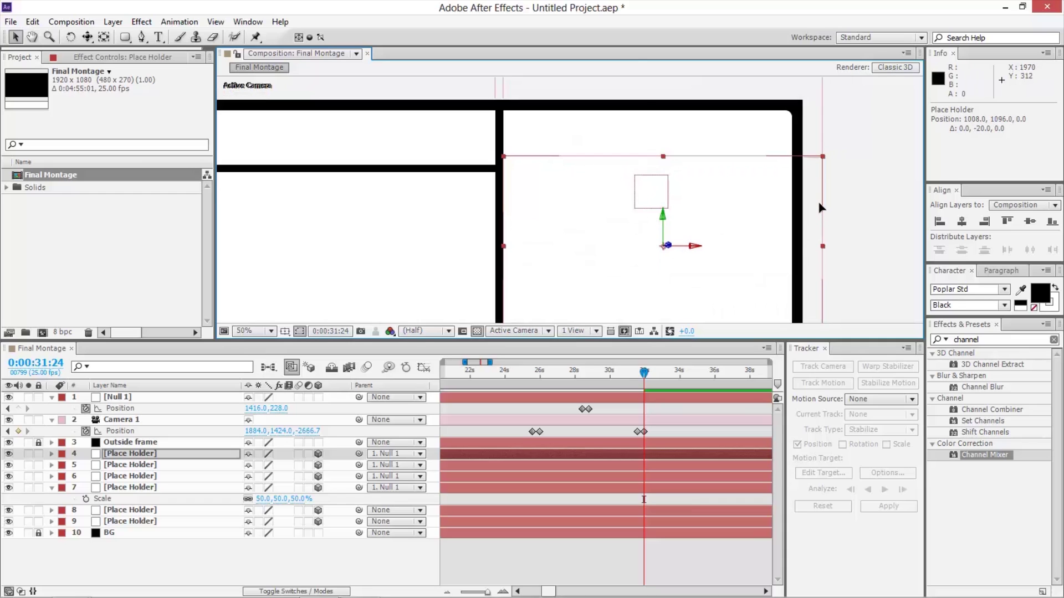
{"action": "left_click_drag", "start_coordinate": [822, 208], "coordinate": [822, 210]}
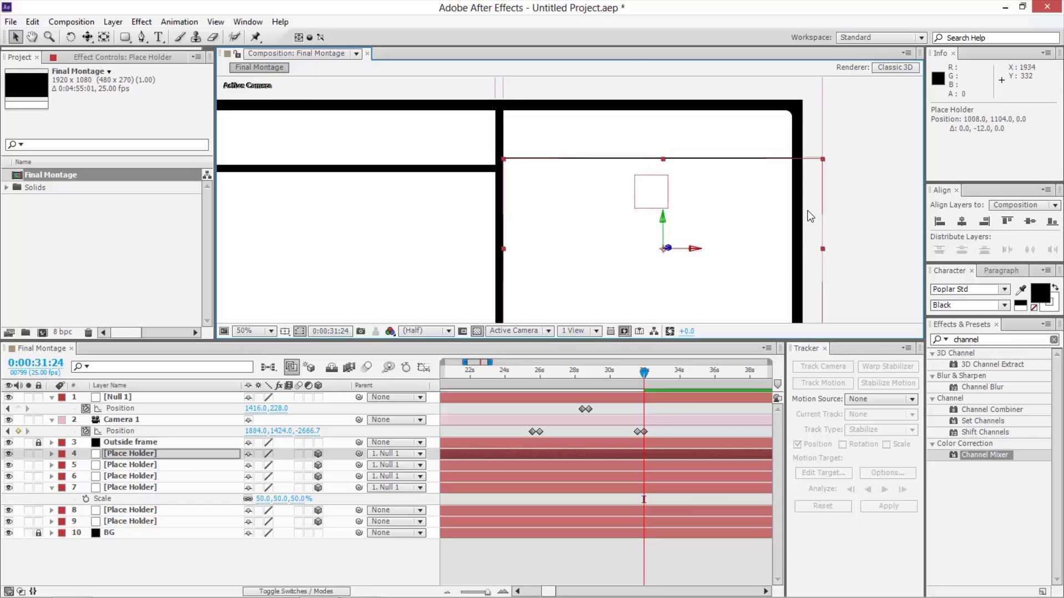
{"action": "key", "text": "Down"}
{"action": "key", "text": "Down"}
{"action": "key", "text": "Down"}
{"action": "key", "text": "Down"}
{"action": "key", "text": "Down"}
{"action": "key", "text": "Down"}
{"action": "key", "text": "Down"}
{"action": "key", "text": "Down"}
{"action": "key", "text": "Down"}
{"action": "key", "text": "Down"}
{"action": "key", "text": "Down"}
{"action": "key", "text": "Down"}
{"action": "key", "text": "Down"}
{"action": "key", "text": "Down"}
{"action": "key", "text": "Down"}
{"action": "key", "text": "Down"}
{"action": "key", "text": "Down"}
{"action": "key", "text": "Down"}
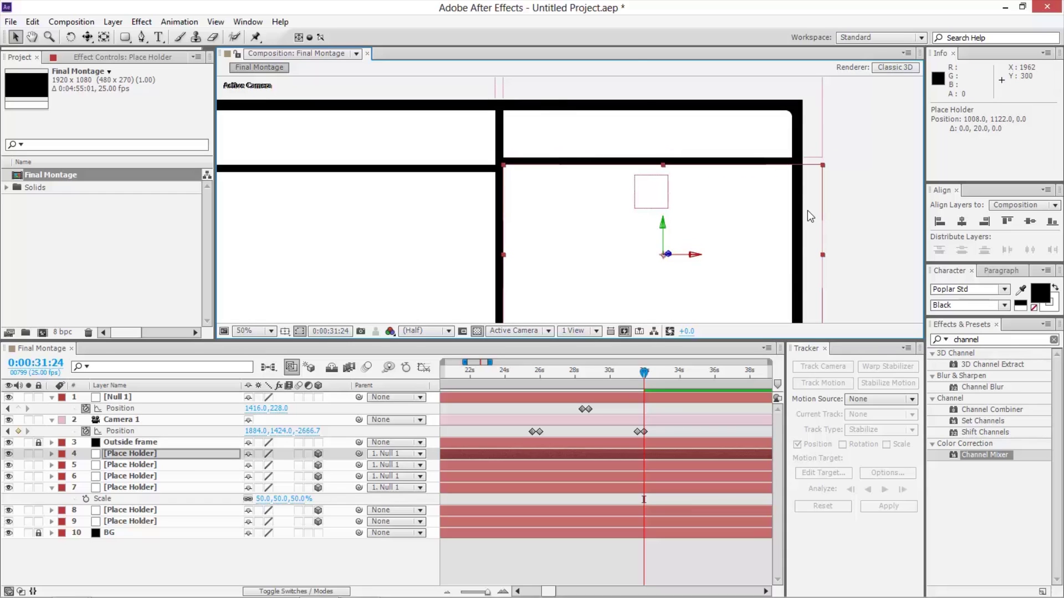
Add a Null 1 Position keyframe and move it to 31:14
{"action": "left_click", "coordinate": [863, 179]}
{"action": "left_click", "coordinate": [18, 408]}
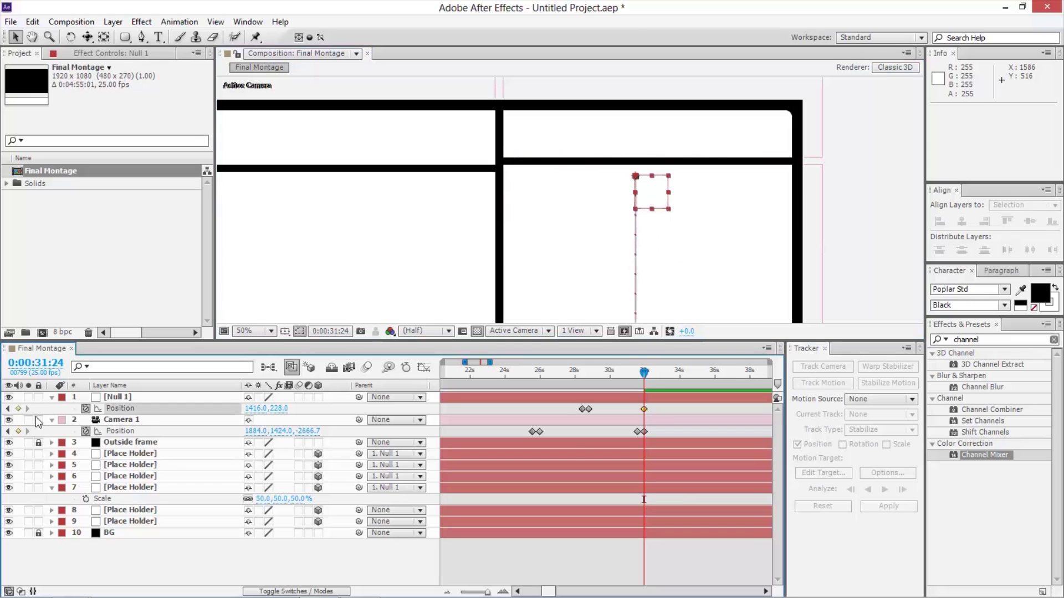
{"action": "left_click", "coordinate": [644, 409]}
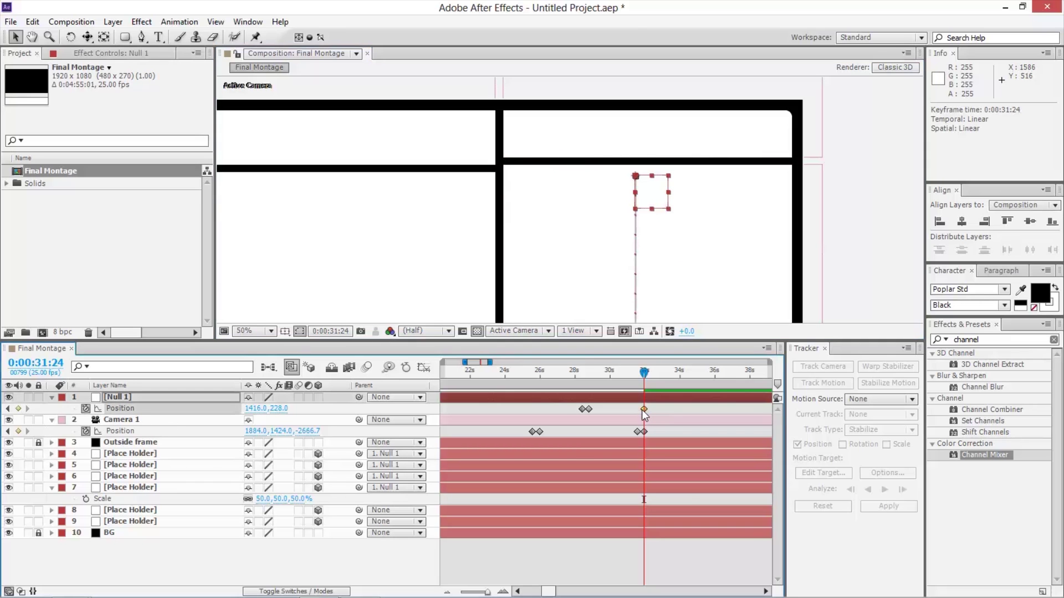
{"action": "left_click_drag", "start_coordinate": [644, 410], "coordinate": [637, 411]}
At 31:24 drag Null 1 down to Y 544 and preview the panels sliding down
{"action": "scroll", "coordinate": [677, 224], "scroll_direction": "down", "scroll_amount": 2}
{"action": "key", "text": "h"}
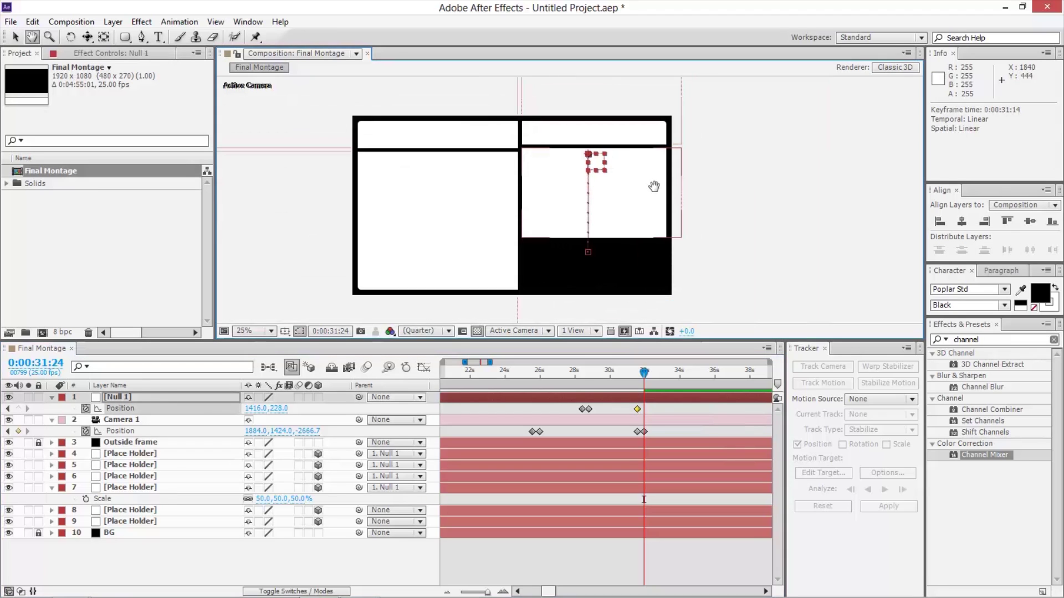
{"action": "key", "text": "v"}
{"action": "left_click_drag", "start_coordinate": [596, 169], "coordinate": [596, 220]}
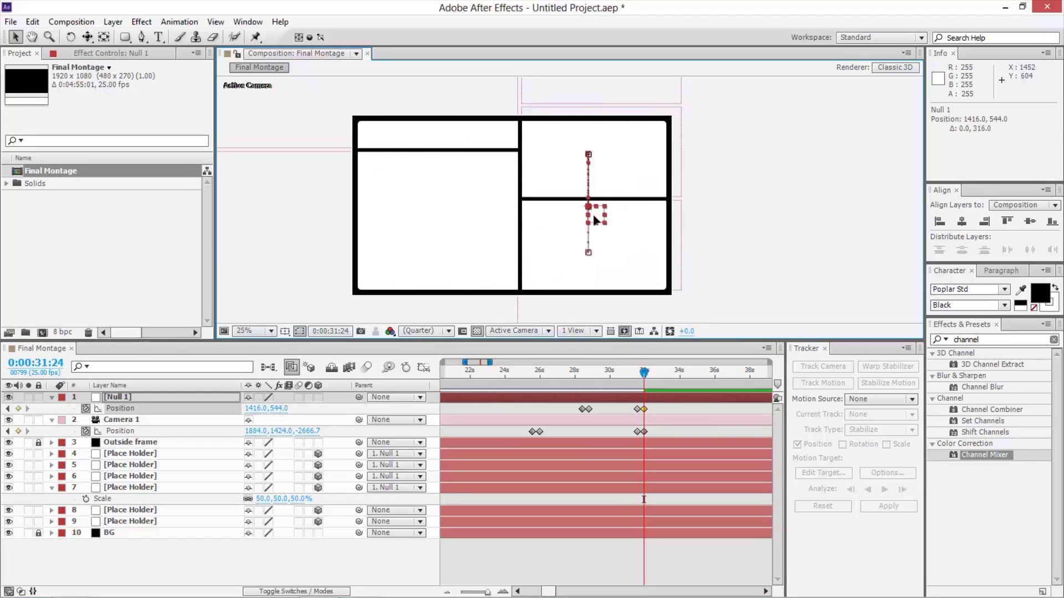
{"action": "key", "text": "space"}
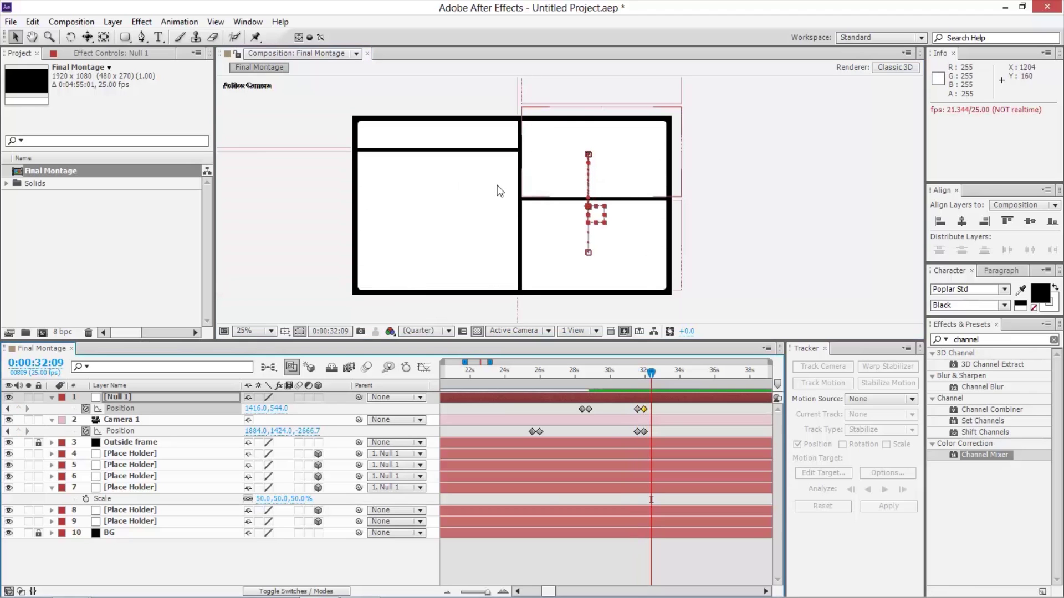
{"action": "key", "text": "comma"}
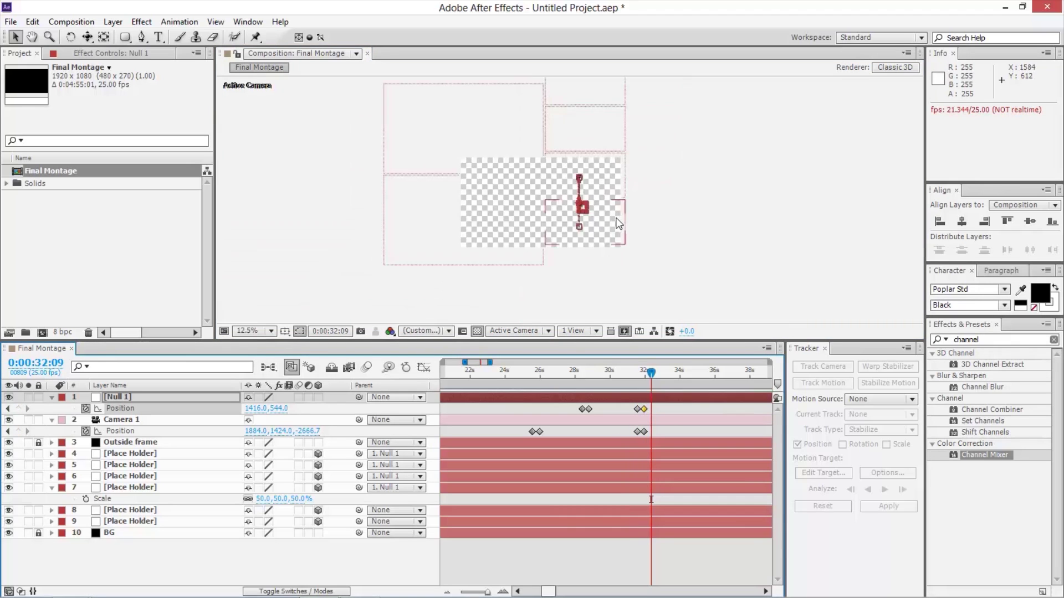
{"action": "key", "text": "h"}
{"action": "left_click_drag", "start_coordinate": [670, 171], "coordinate": [658, 148]}
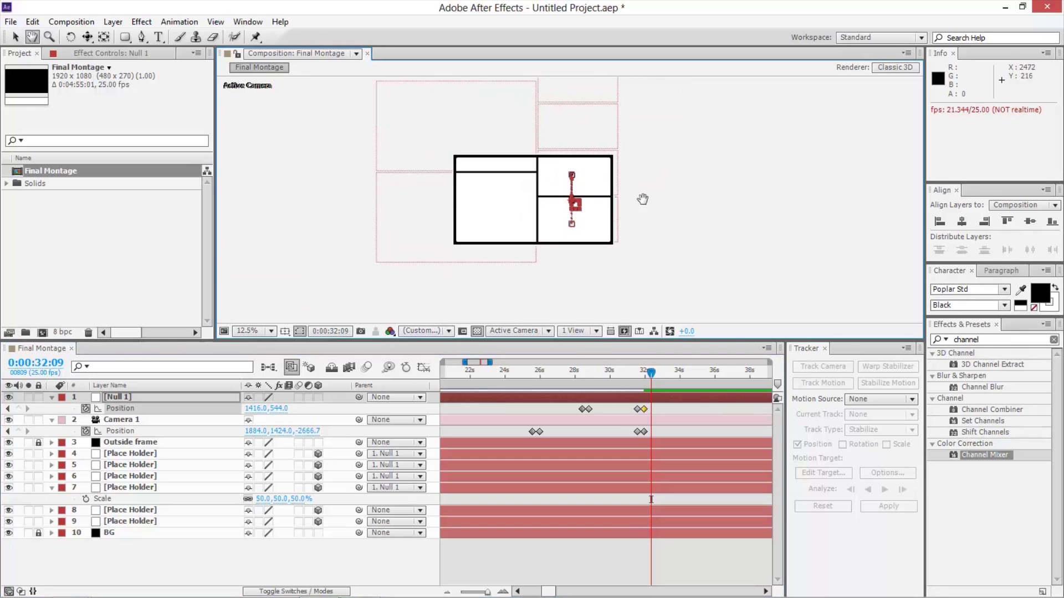
{"action": "key", "text": "v"}
{"action": "key", "text": "period"}
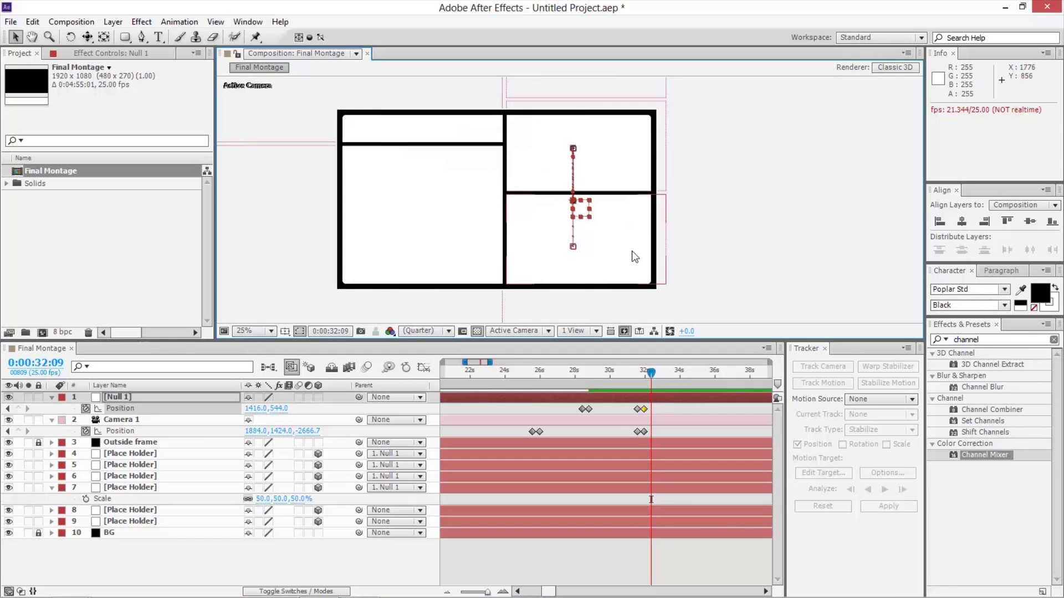
Keyframe Camera 1 at 35:23 and paste its 31:14 position at 36:08 to return it to 1884, 540, -2666.7
{"action": "key", "text": "comma"}
{"action": "left_click_drag", "start_coordinate": [670, 372], "coordinate": [714, 373]}
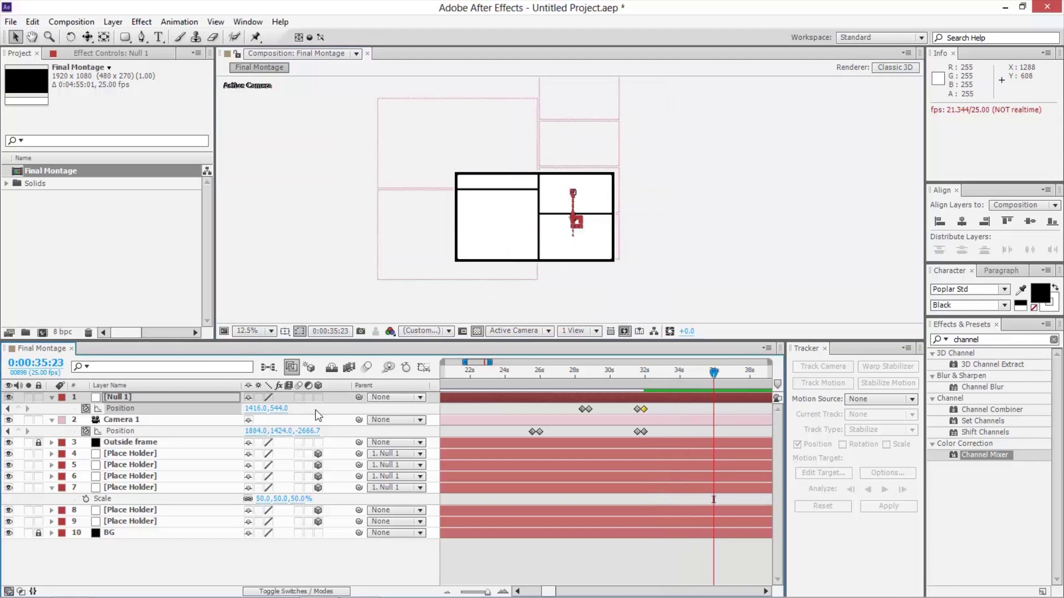
{"action": "left_click", "coordinate": [18, 431]}
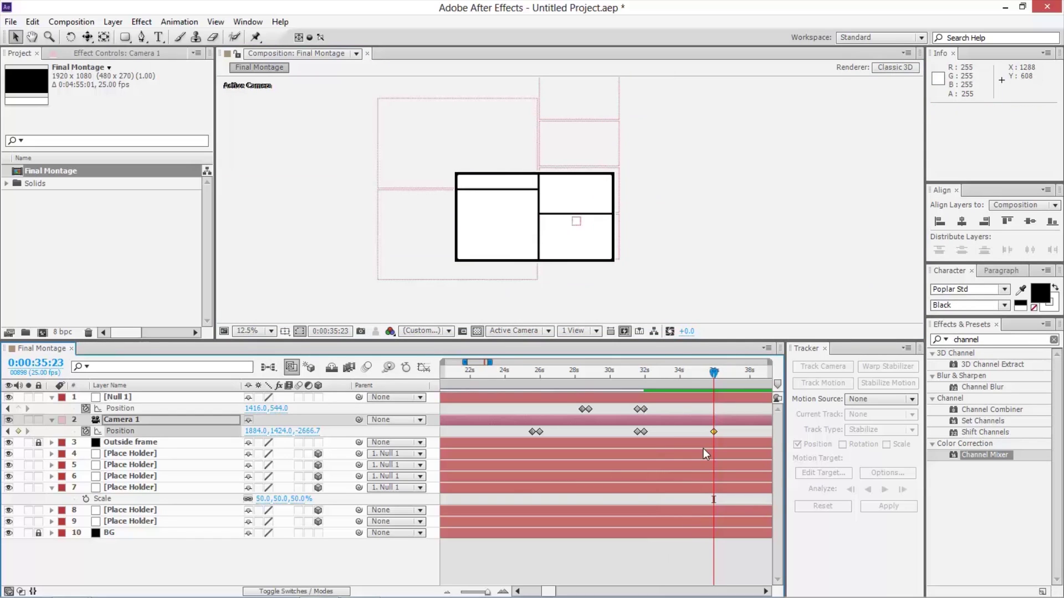
{"action": "key", "text": "shift+Page_Down"}
{"action": "left_click", "coordinate": [637, 431]}
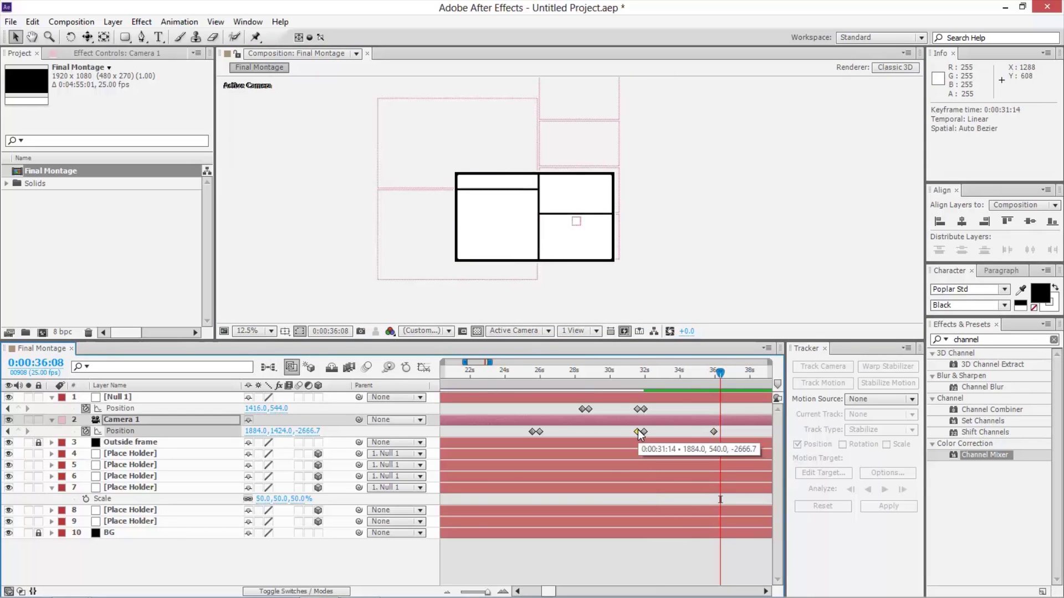
{"action": "key", "text": "ctrl+c"}
{"action": "key", "text": "ctrl+v"}
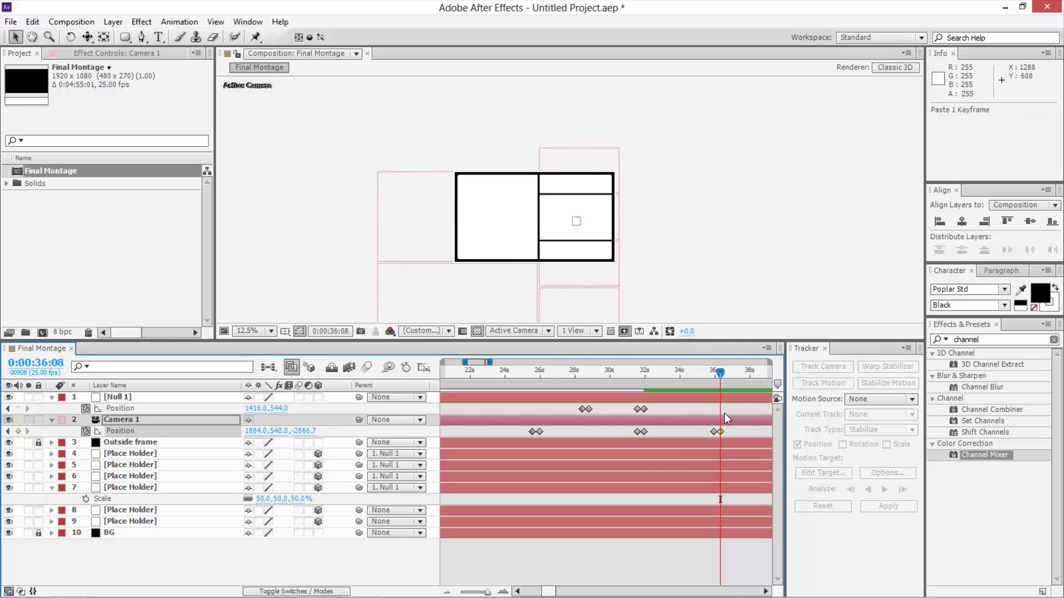
{"action": "key", "text": "space"}
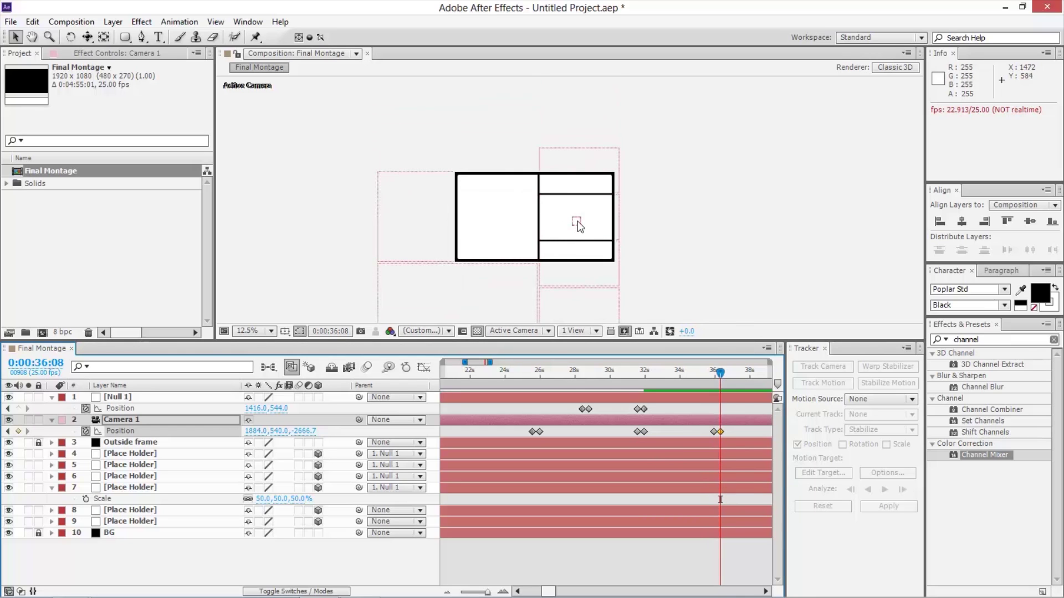
At 36:08 move Null 1 down to keyframe its Position at 1416, 1184
{"action": "left_click", "coordinate": [577, 221]}
{"action": "left_click", "coordinate": [577, 234]}
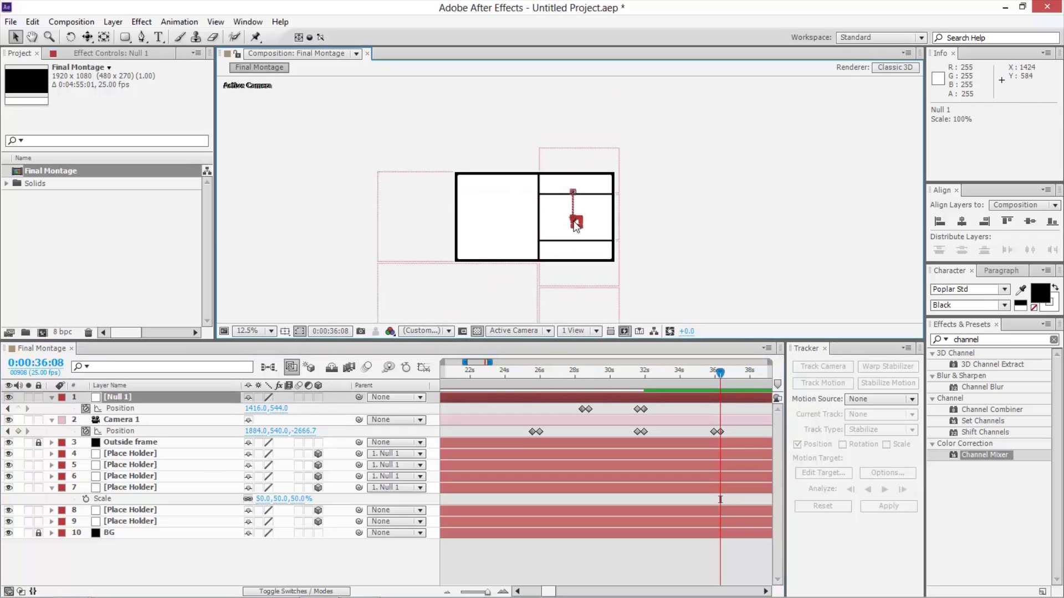
{"action": "left_click", "coordinate": [577, 232]}
{"action": "left_click", "coordinate": [577, 222]}
{"action": "key", "text": "shift+Down"}
{"action": "key", "text": "shift+Down"}
{"action": "key", "text": "shift+Down"}
{"action": "key", "text": "shift+Down"}
{"action": "key", "text": "shift+Down"}
{"action": "key", "text": "shift+Down"}
{"action": "key", "text": "shift+Down"}
{"action": "key", "text": "shift+Down"}
{"action": "key", "text": "shift+Down"}
{"action": "key", "text": "shift+Down"}
{"action": "key", "text": "shift+Down"}
{"action": "key", "text": "shift+Down"}
{"action": "key", "text": "shift+Down"}
{"action": "key", "text": "shift+Down"}
{"action": "key", "text": "shift+Down"}
{"action": "key", "text": "shift+Down"}
{"action": "key", "text": "shift+Down"}
{"action": "key", "text": "shift+Down"}
{"action": "key", "text": "shift+Down"}
{"action": "key", "text": "shift+Down"}
{"action": "key", "text": "shift+Down"}
{"action": "key", "text": "shift+Down"}
{"action": "key", "text": "shift+Down"}
{"action": "key", "text": "shift+Down"}
{"action": "key", "text": "shift+Down"}
{"action": "key", "text": "shift+Down"}
{"action": "key", "text": "shift+Down"}
{"action": "key", "text": "shift+Down"}
{"action": "key", "text": "shift+Down"}
{"action": "key", "text": "shift+Down"}
{"action": "key", "text": "shift+Down"}
{"action": "key", "text": "shift+Down"}
{"action": "key", "text": "shift+Down"}
{"action": "key", "text": "shift+Down"}
{"action": "key", "text": "shift+Down"}
{"action": "key", "text": "shift+Down"}
{"action": "key", "text": "shift+Down"}
{"action": "key", "text": "shift+Down"}
{"action": "key", "text": "shift+Down"}
{"action": "key", "text": "shift+Down"}
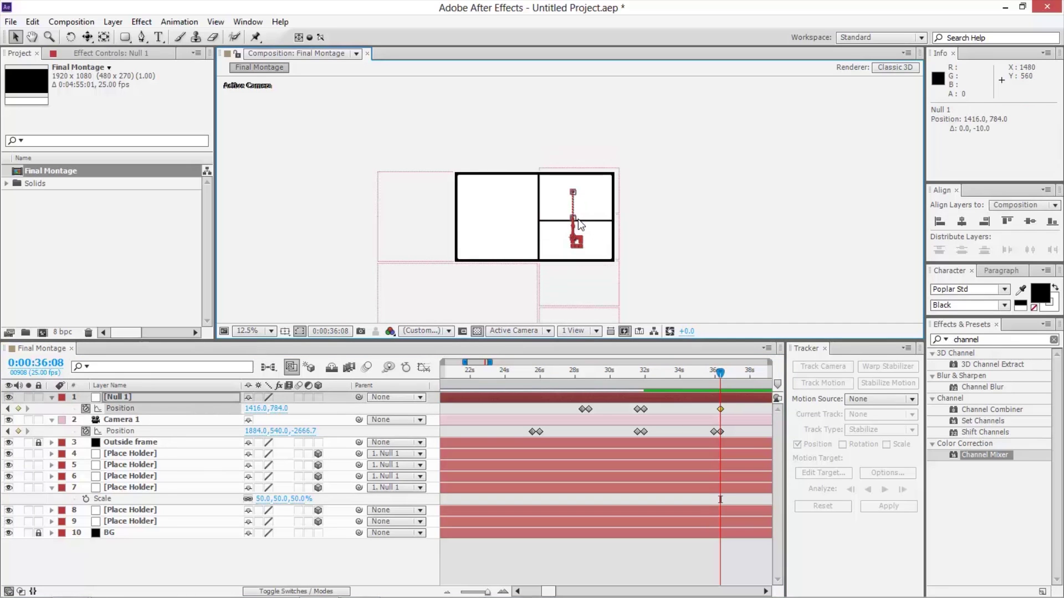
{"action": "key", "text": "shift+Down"}
{"action": "key", "text": "shift+Down"}
{"action": "key", "text": "shift+Down"}
{"action": "key", "text": "shift+Down"}
{"action": "key", "text": "shift+Down"}
{"action": "key", "text": "shift+Down"}
{"action": "key", "text": "shift+Down"}
{"action": "key", "text": "shift+Down"}
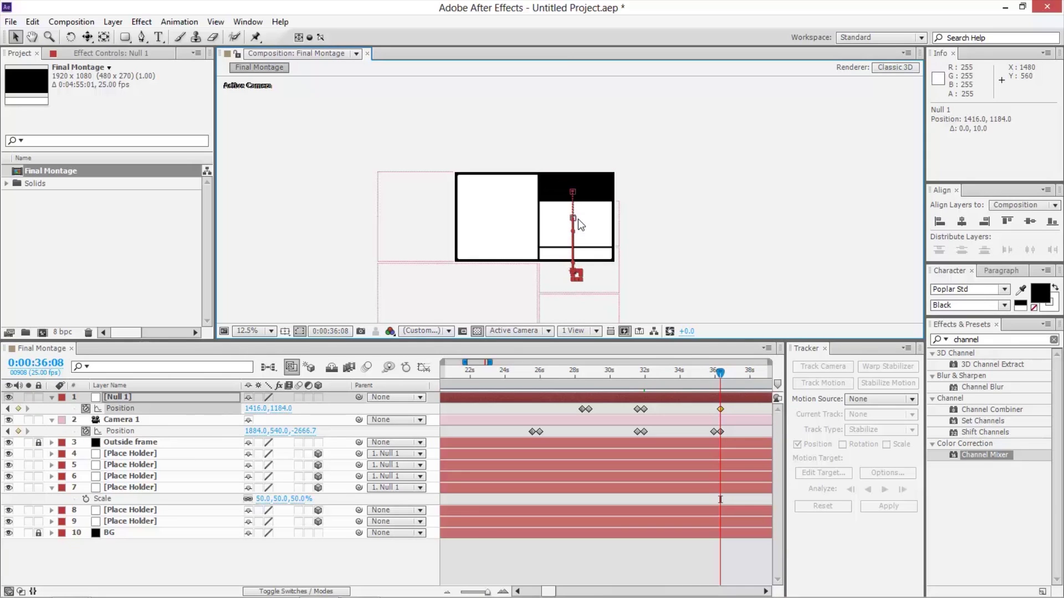
Duplicate placeholder layer 6 and move the copy into the empty top-right panel
{"action": "left_click", "coordinate": [651, 212]}
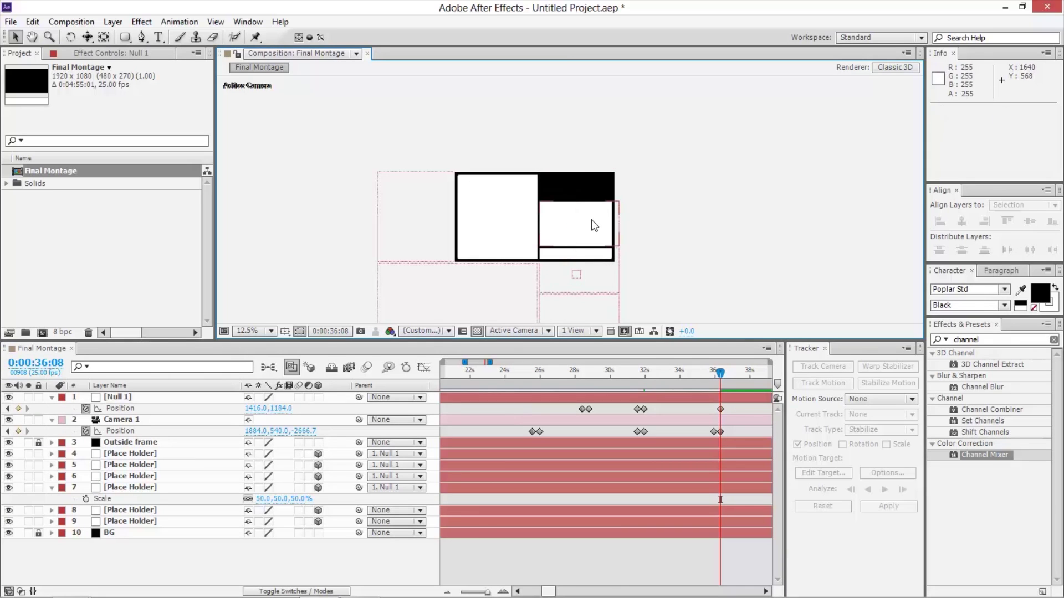
{"action": "left_click", "coordinate": [590, 220]}
{"action": "key", "text": "ctrl+d"}
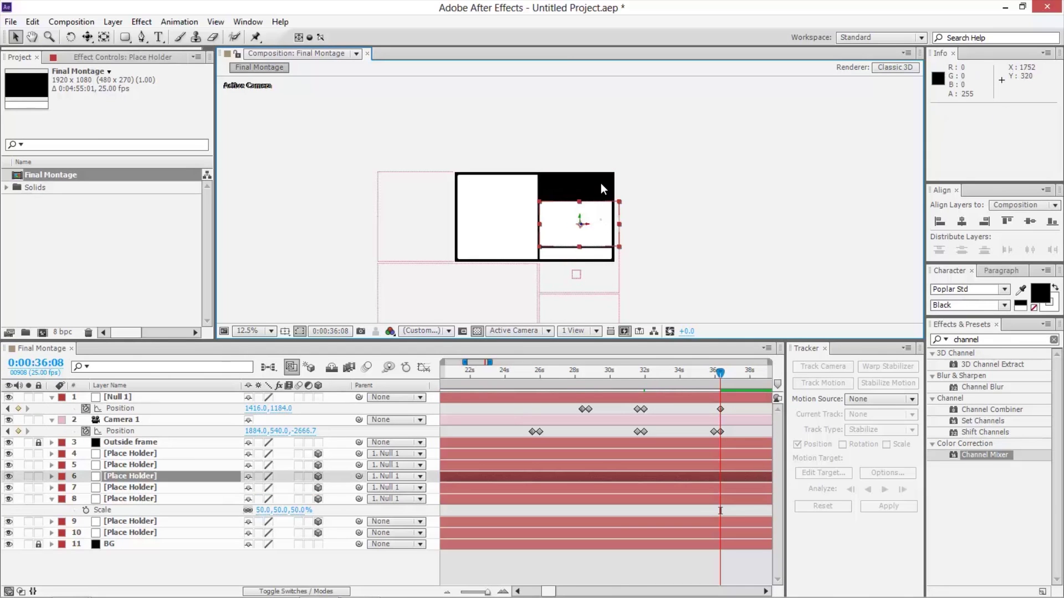
{"action": "left_click_drag", "start_coordinate": [609, 210], "coordinate": [625, 187]}
{"action": "scroll", "coordinate": [604, 172], "scroll_direction": "up", "scroll_amount": 4}
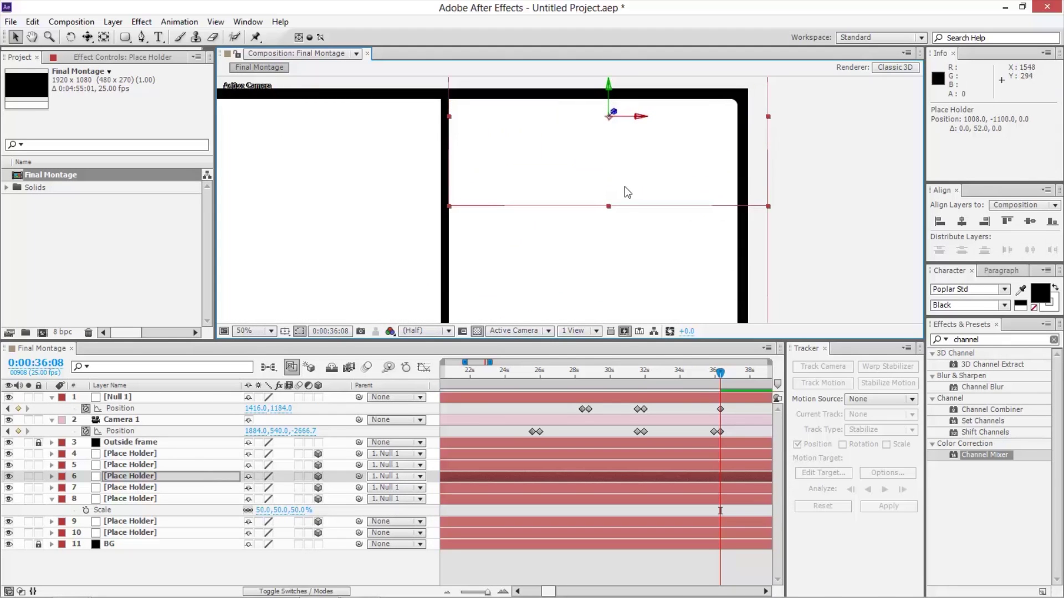
{"action": "scroll", "coordinate": [624, 186], "scroll_direction": "down", "scroll_amount": 2}
{"action": "left_click", "coordinate": [667, 225]}
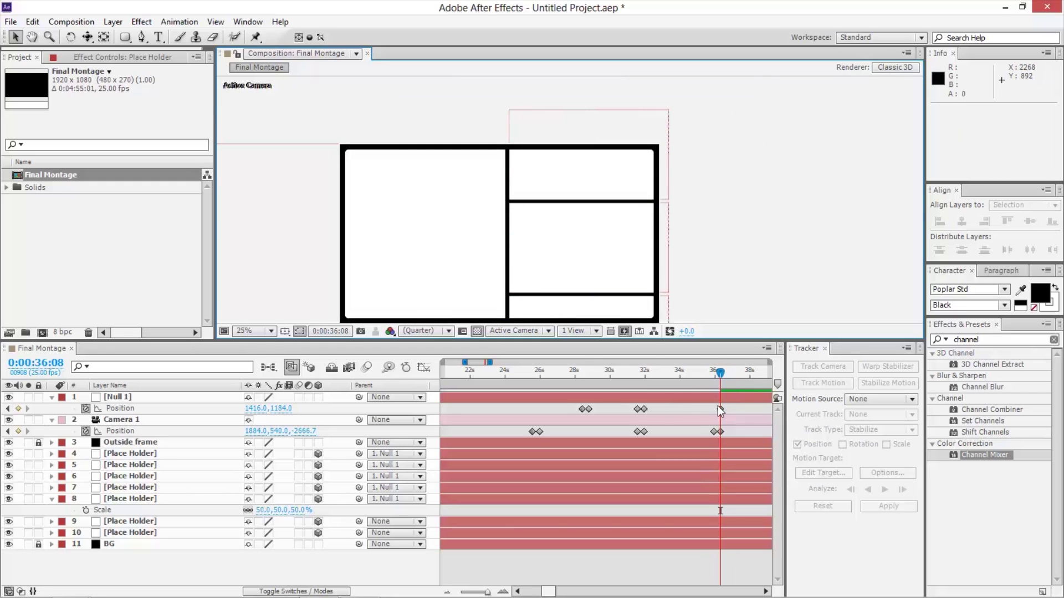
Copy Null 1's 33-second Position keyframe and paste it at 35:23 (1416, 544)
{"action": "mouse_move", "coordinate": [697, 378]}
{"action": "left_mouse_down"}
{"action": "mouse_move", "coordinate": [687, 374]}
{"action": "mouse_move", "coordinate": [712, 379]}
{"action": "left_mouse_up"}
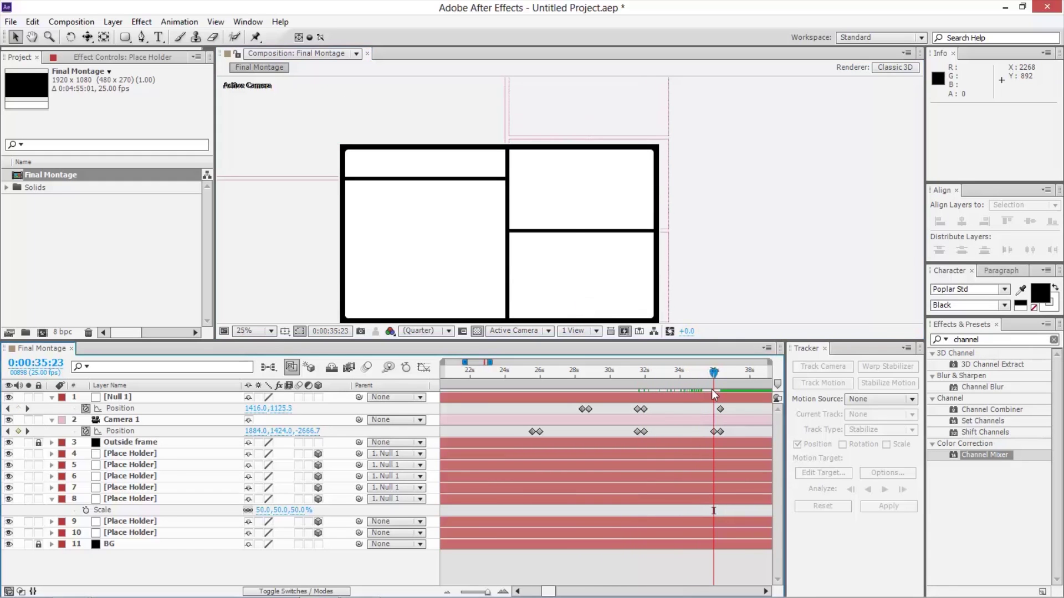
{"action": "left_click", "coordinate": [645, 410]}
{"action": "key", "text": "ctrl+c"}
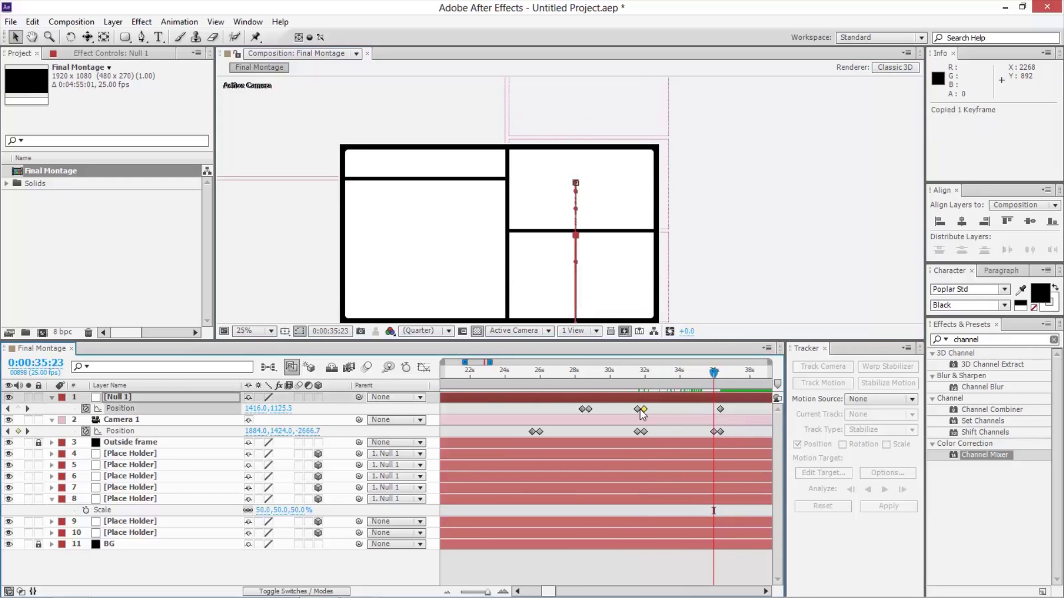
{"action": "key", "text": "ctrl+v"}
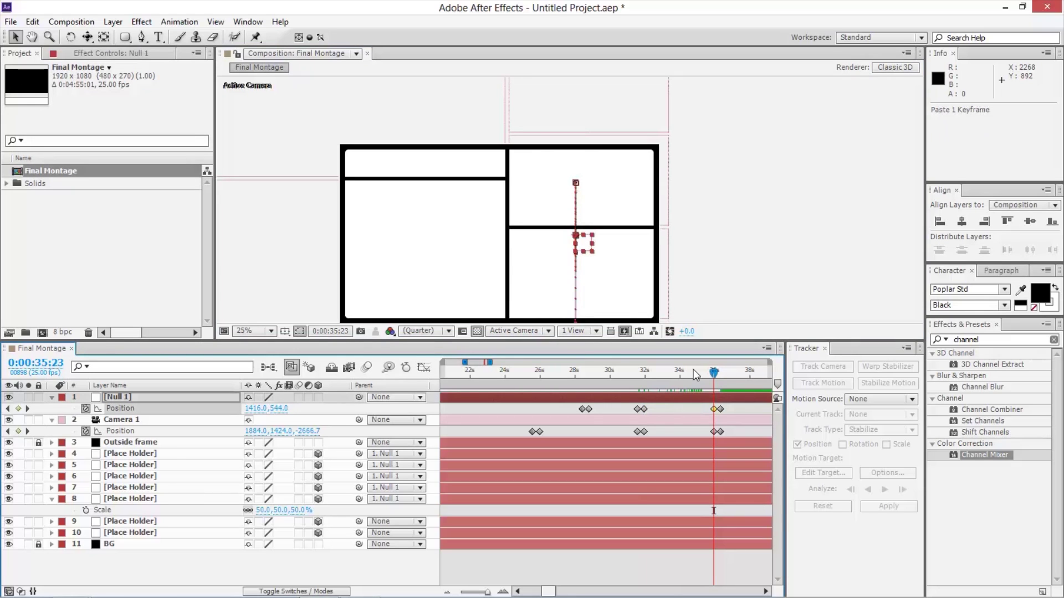
{"action": "mouse_move", "coordinate": [710, 376]}
{"action": "left_mouse_down"}
{"action": "mouse_move", "coordinate": [699, 378]}
{"action": "mouse_move", "coordinate": [724, 382]}
{"action": "left_mouse_up"}
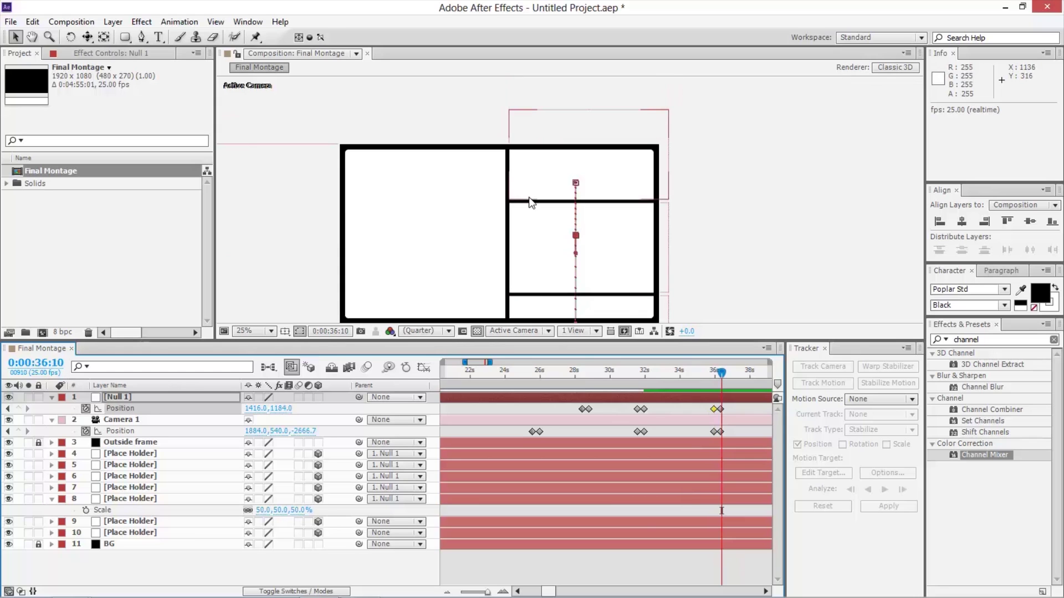
Zoom the viewer out to 12.5% and import the clip MVI_4403.MOV into the project
{"action": "left_click_drag", "start_coordinate": [515, 245], "coordinate": [554, 199]}
{"action": "key", "text": "comma"}
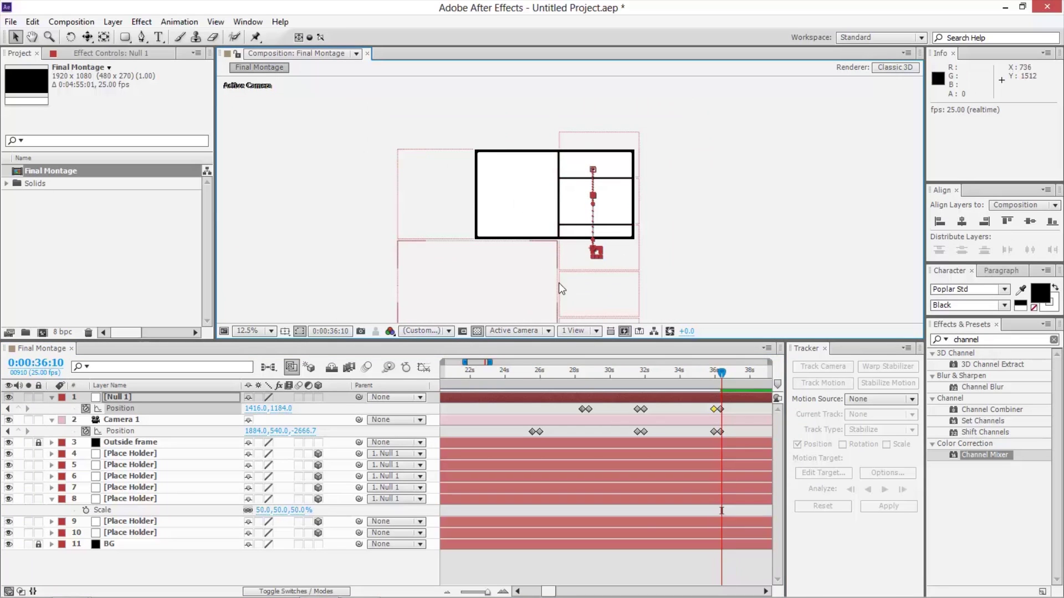
{"action": "left_click", "coordinate": [94, 247]}
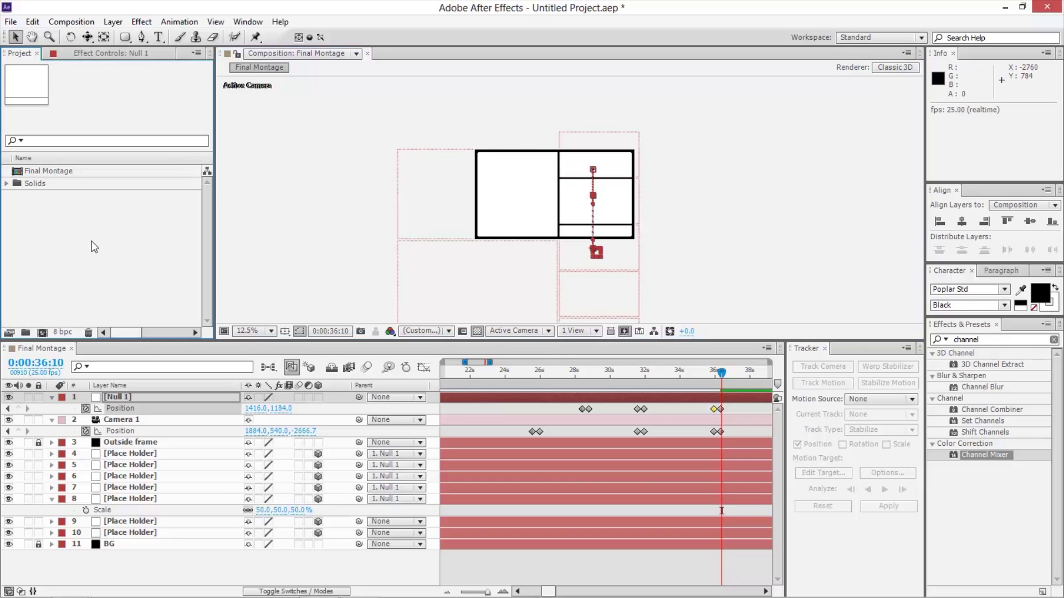
{"action": "double_click", "coordinate": [40, 217]}
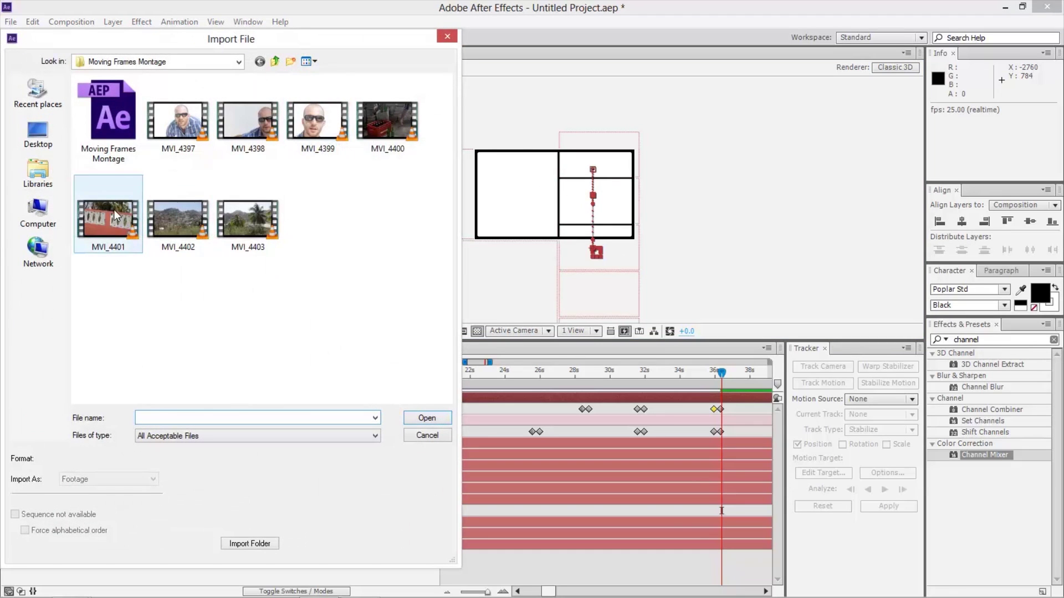
{"action": "double_click", "coordinate": [249, 221]}
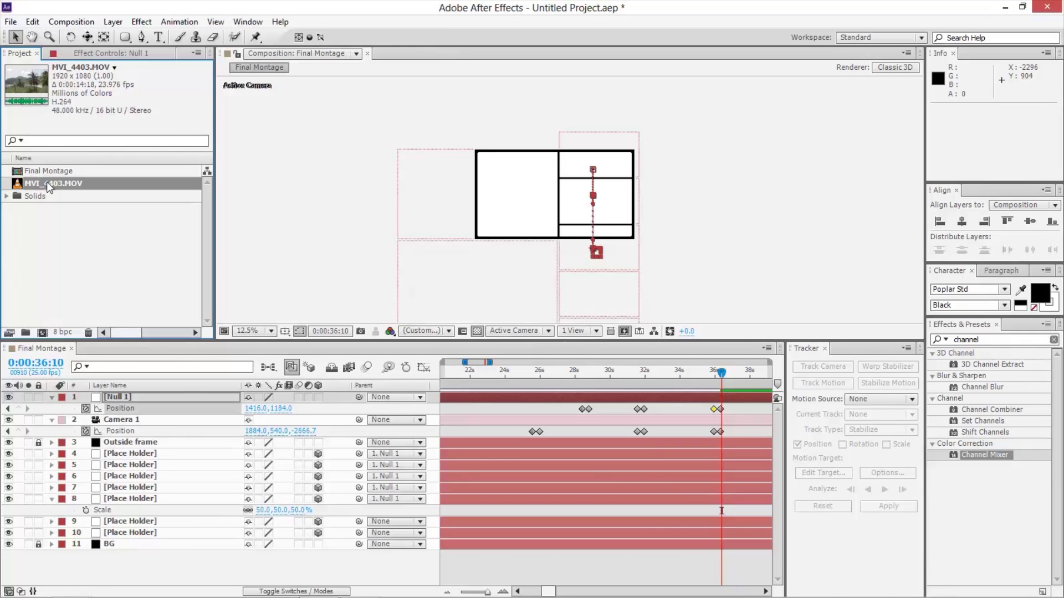
Replace placeholder layer 10 with MVI_4403.MOV and slide the clip later in time
{"action": "left_click", "coordinate": [724, 194]}
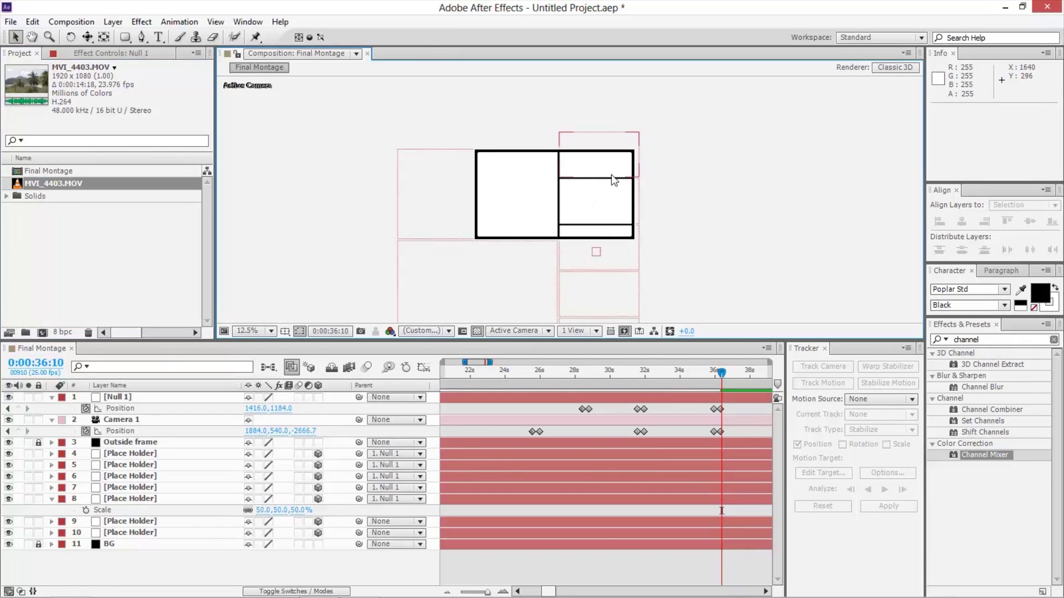
{"action": "left_click", "coordinate": [509, 186]}
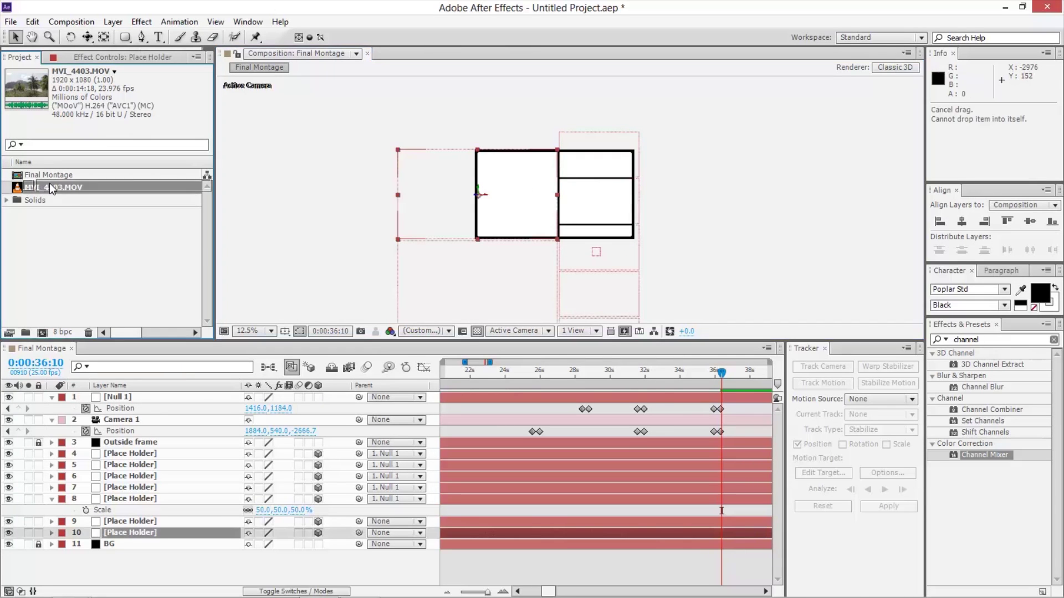
{"action": "left_click_drag", "start_coordinate": [47, 191], "coordinate": [502, 192]}
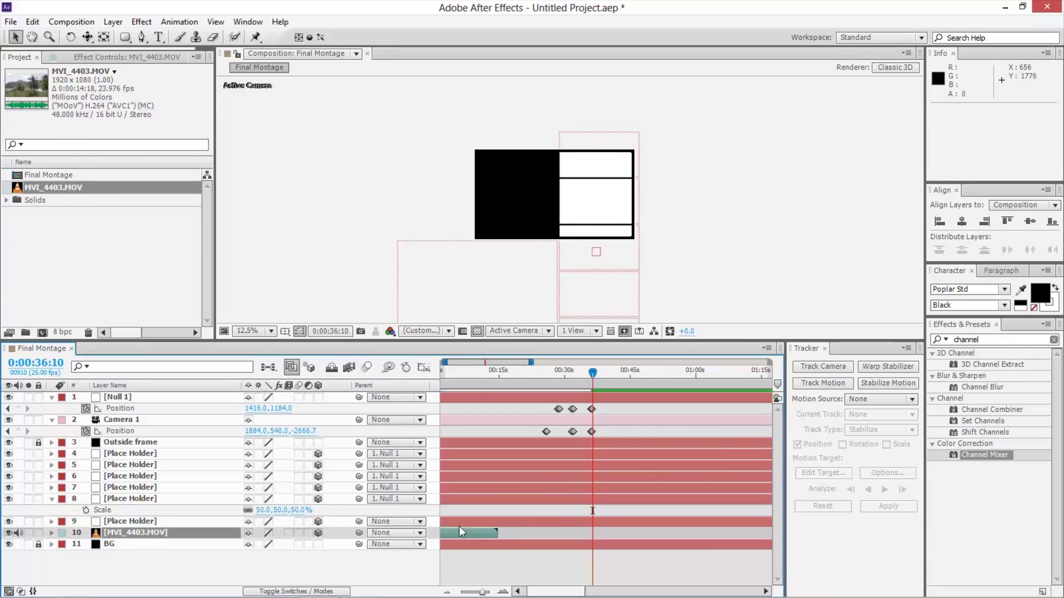
{"action": "left_click_drag", "start_coordinate": [453, 535], "coordinate": [592, 519]}
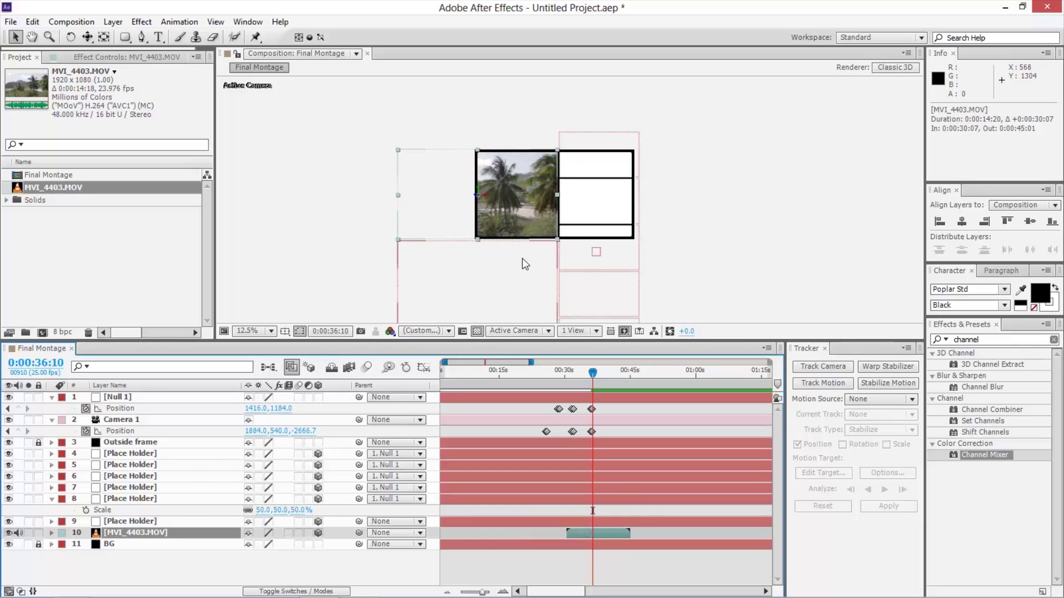
{"action": "left_click_drag", "start_coordinate": [589, 377], "coordinate": [585, 379]}
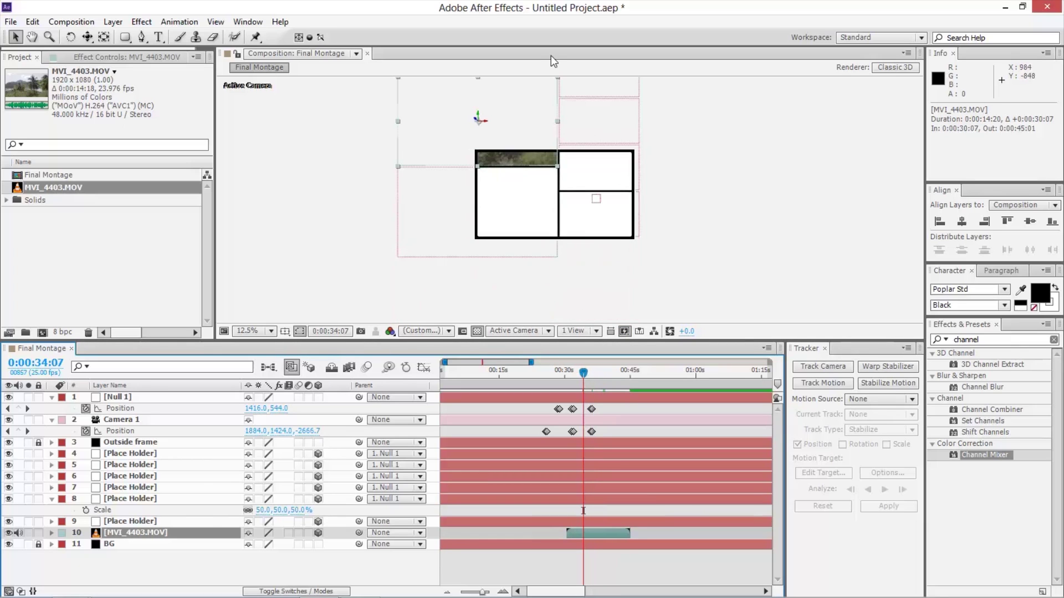
Import MVI_4400 and use it to replace placeholder layer 9
{"action": "double_click", "coordinate": [79, 235]}
{"action": "double_click", "coordinate": [398, 126]}
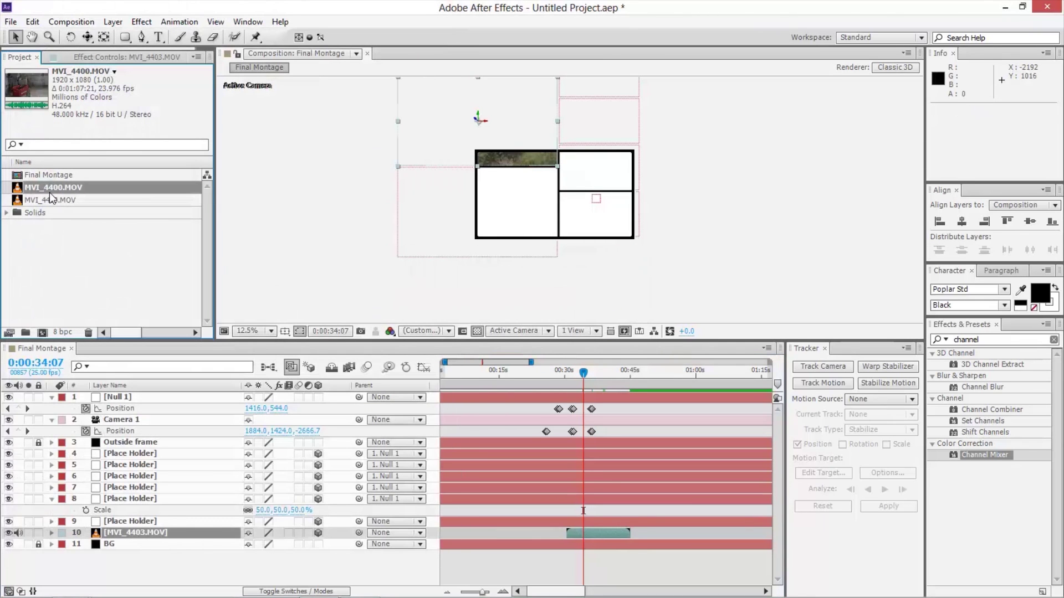
{"action": "left_click", "coordinate": [399, 241]}
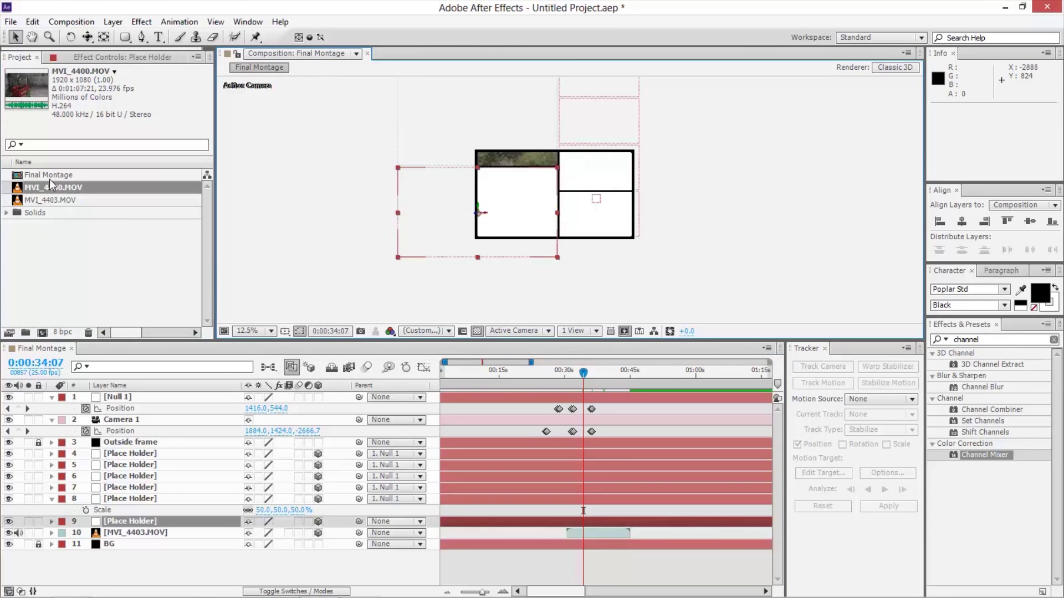
{"action": "left_click_drag", "start_coordinate": [49, 191], "coordinate": [166, 518]}
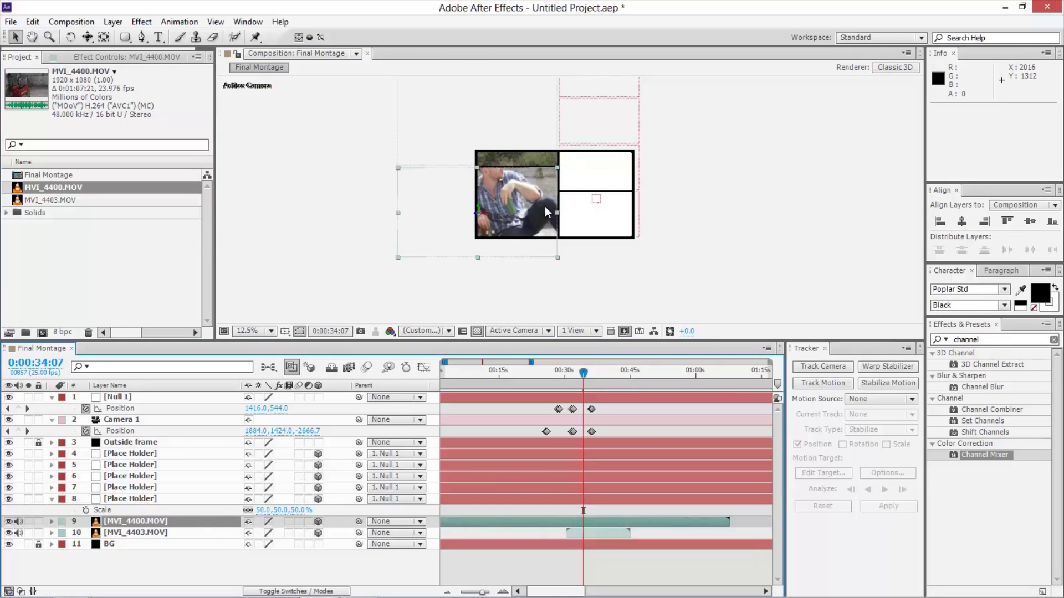
{"action": "left_click", "coordinate": [667, 272]}
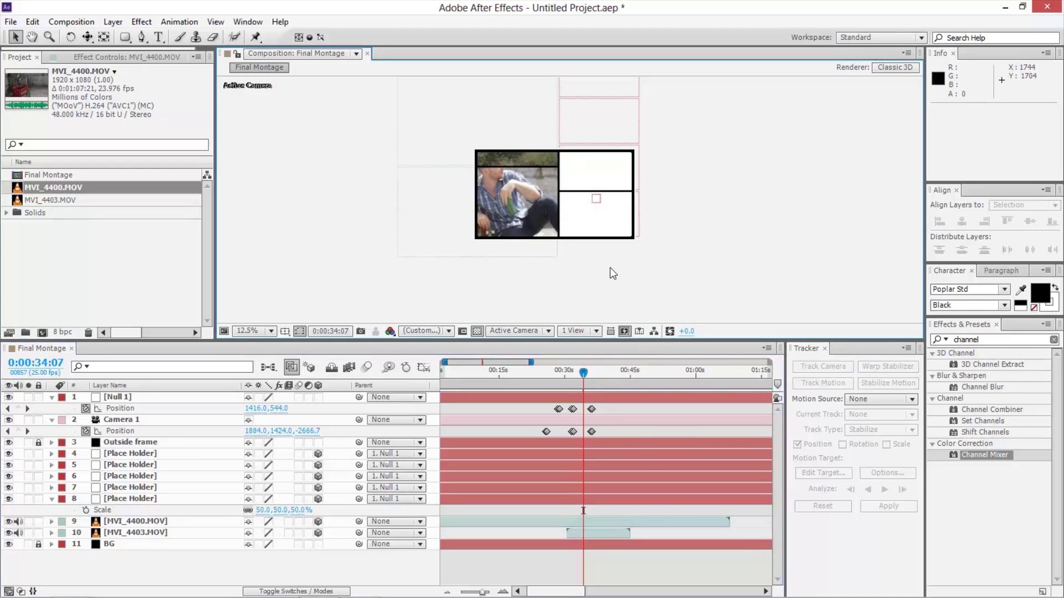
Import MVI_4401 to replace layer 4, and swap layer 5's placeholder for MVI_4400.MOV
{"action": "left_click", "coordinate": [599, 213]}
{"action": "double_click", "coordinate": [139, 248]}
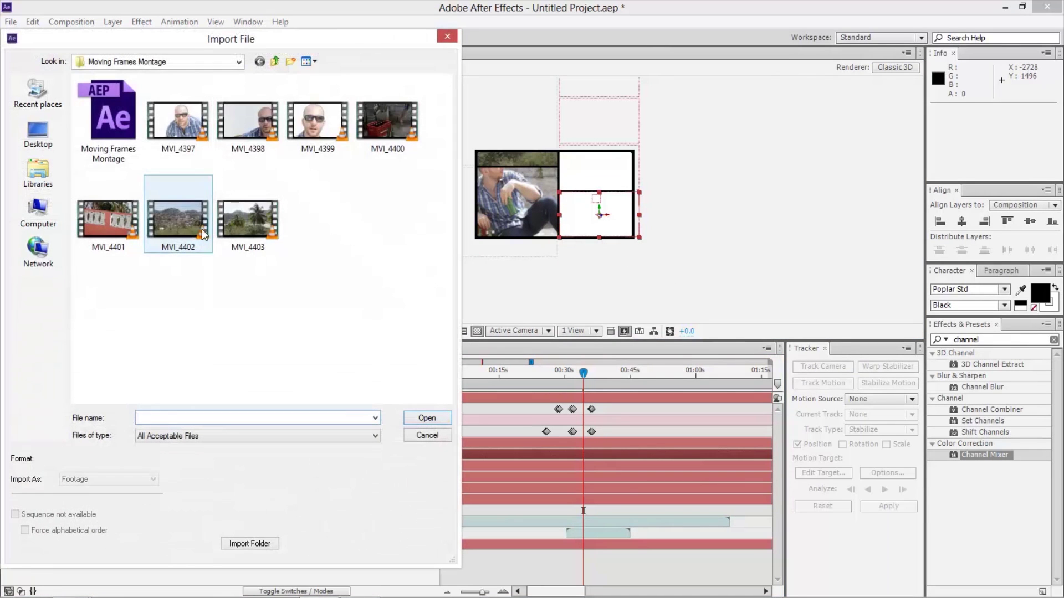
{"action": "double_click", "coordinate": [109, 221]}
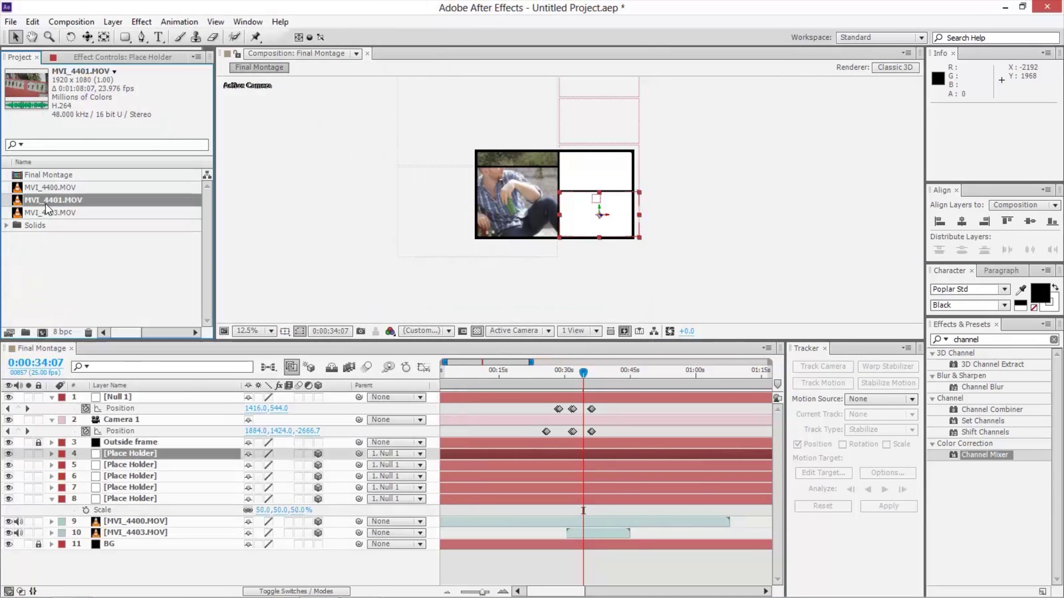
{"action": "left_click_drag", "start_coordinate": [44, 199], "coordinate": [510, 454]}
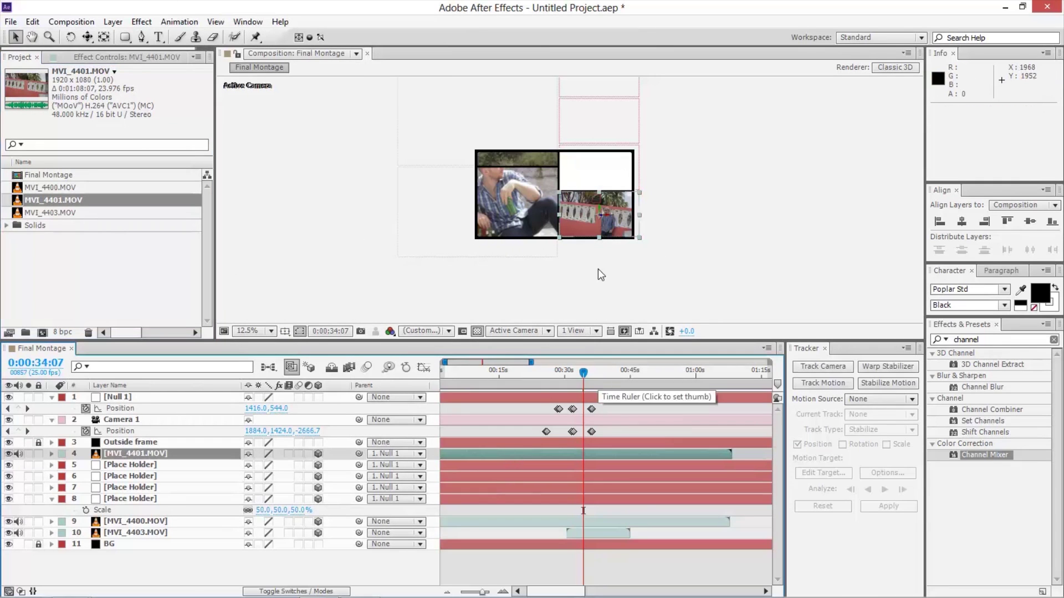
{"action": "left_click", "coordinate": [605, 177]}
{"action": "left_click_drag", "start_coordinate": [66, 186], "coordinate": [586, 181]}
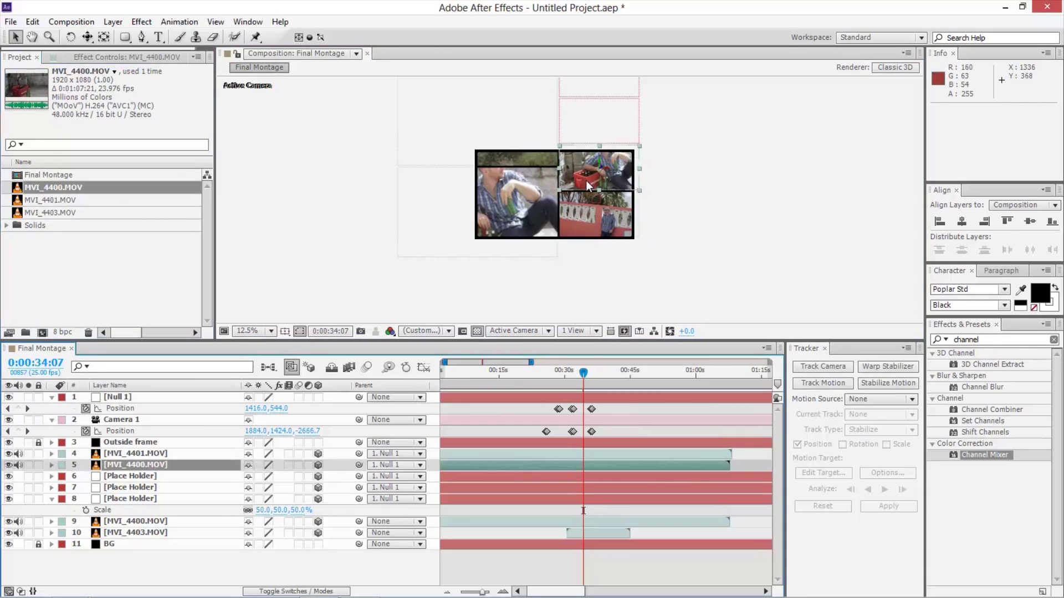
Trim layer 5's out point to about 0:37:23, slip its footage, and shift it 5 seconds later
{"action": "key", "text": "y"}
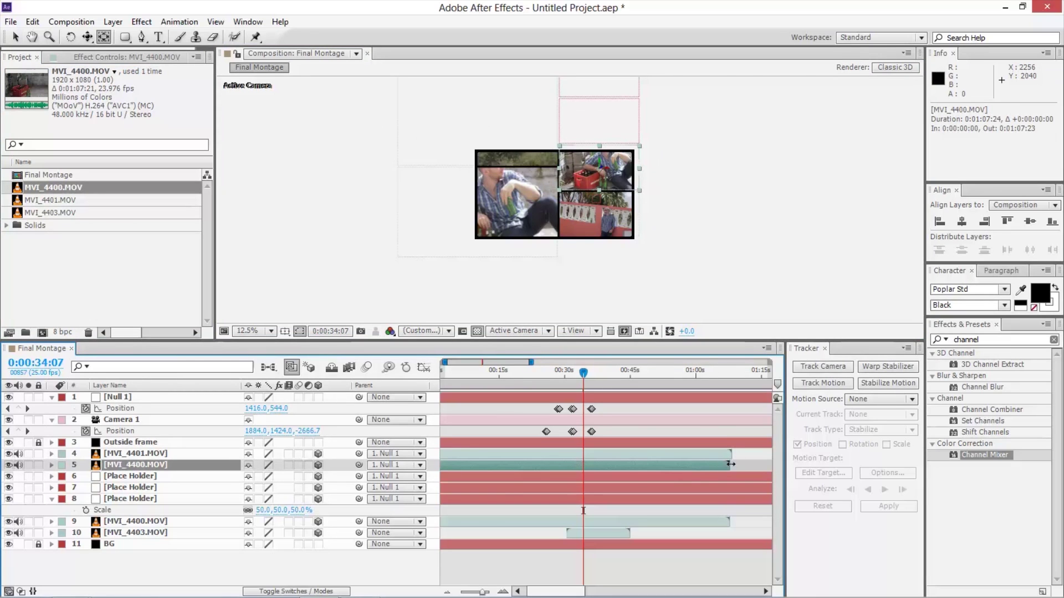
{"action": "left_click_drag", "start_coordinate": [730, 464], "coordinate": [598, 465]}
{"action": "left_click_drag", "start_coordinate": [521, 463], "coordinate": [415, 469]}
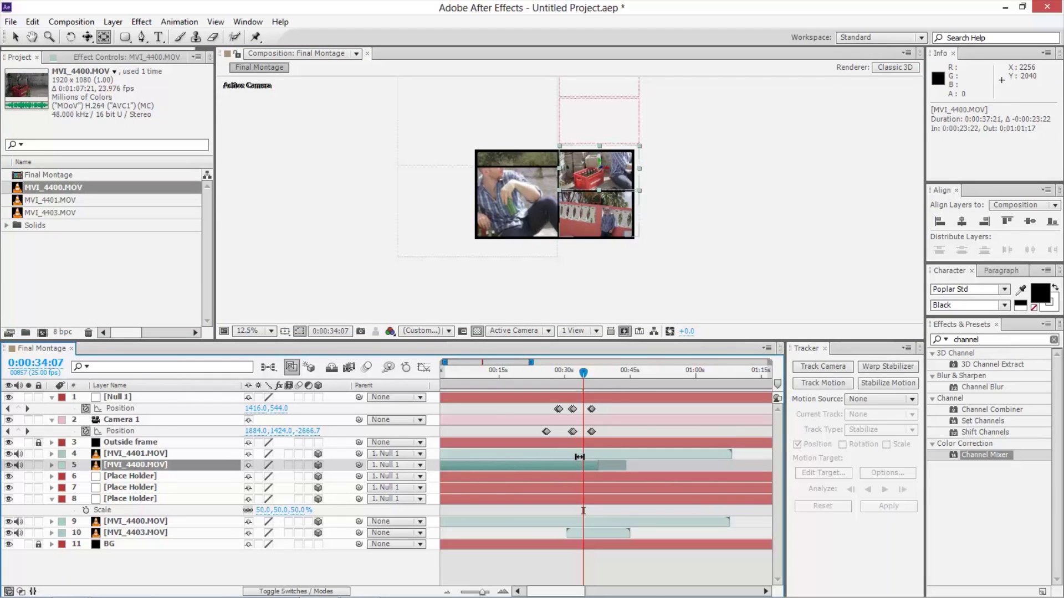
{"action": "key", "text": "v"}
{"action": "left_click_drag", "start_coordinate": [592, 466], "coordinate": [650, 467]}
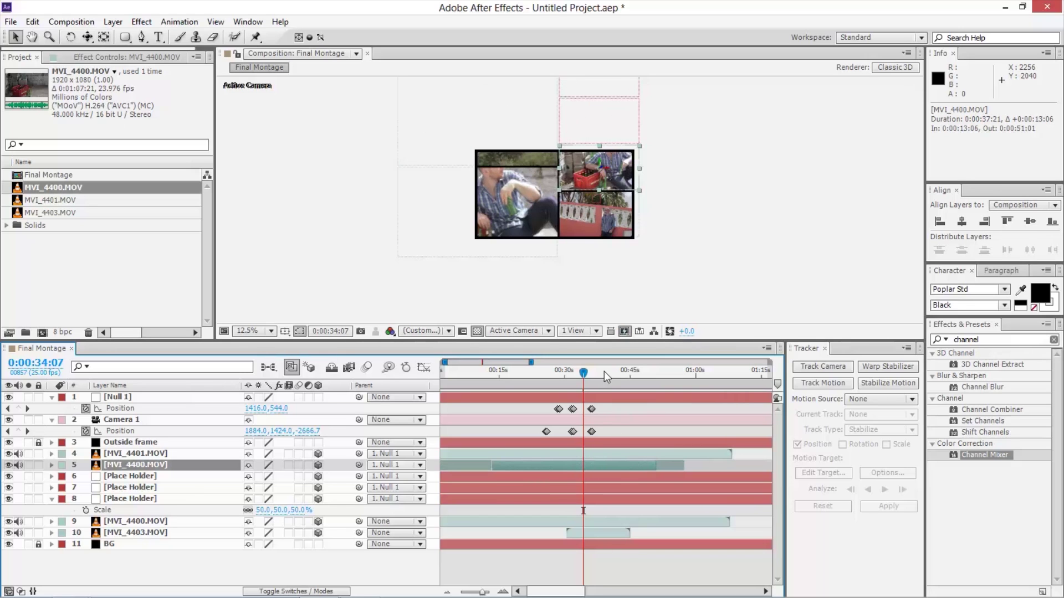
Show the Final Montage at 0:00:30:24 with the view zoomed to 25%
{"action": "left_click", "coordinate": [633, 291]}
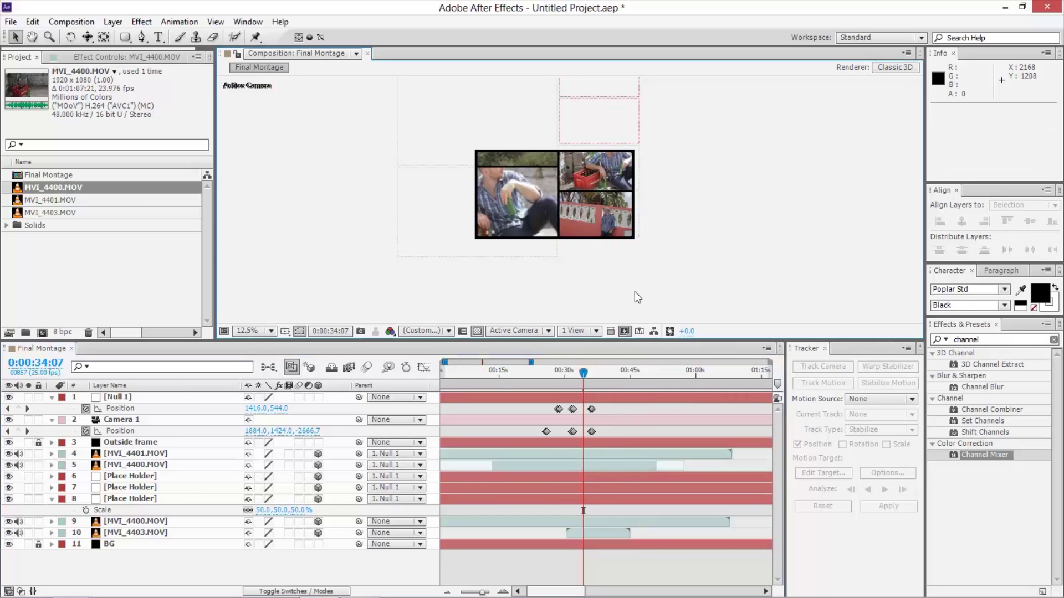
{"action": "left_click", "coordinate": [568, 372]}
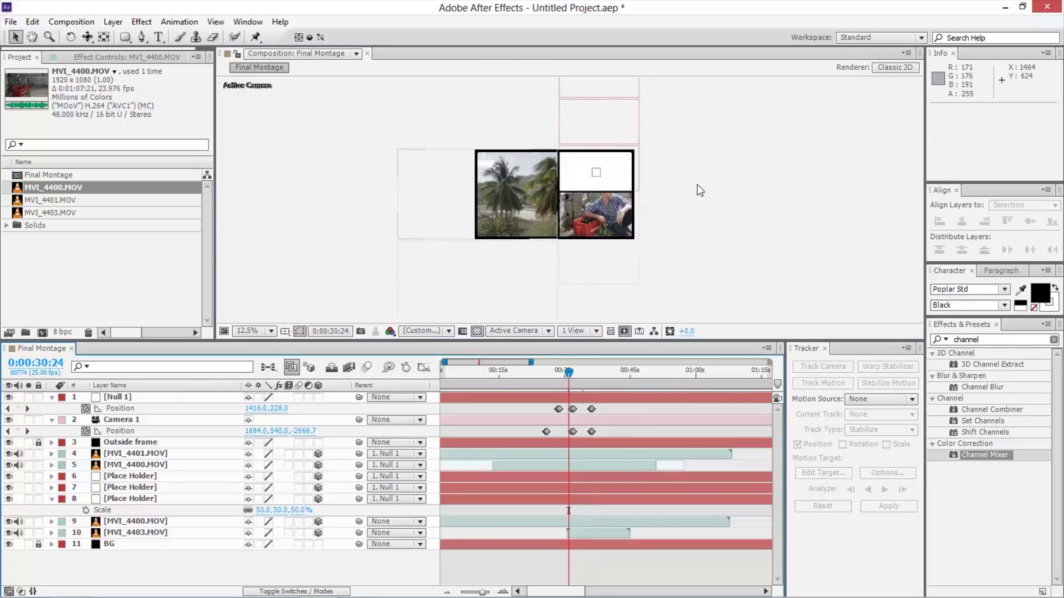
{"action": "key", "text": "period"}
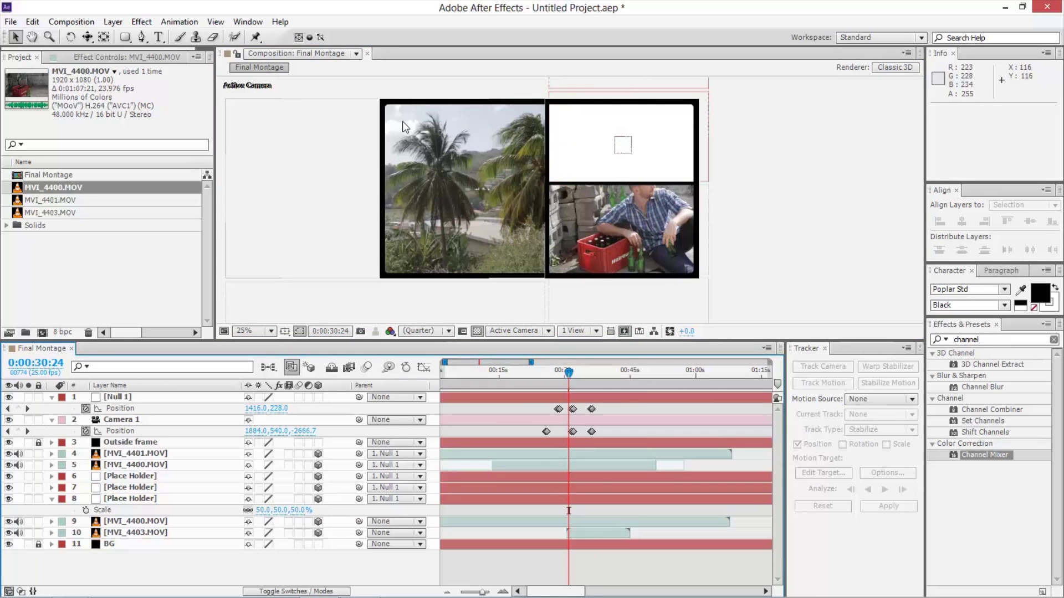
Add two full-size rectangular masks to the MVI_4400.MOV layer at 50% zoom
{"action": "left_click", "coordinate": [606, 220]}
{"action": "key", "text": "period"}
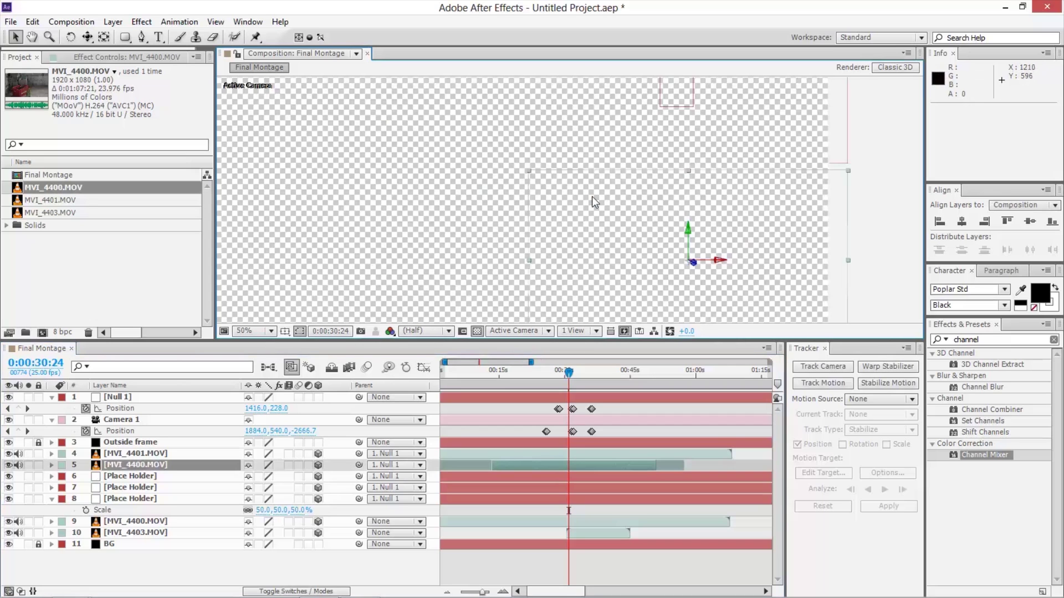
{"action": "double_click", "coordinate": [125, 37]}
{"action": "key", "text": "v"}
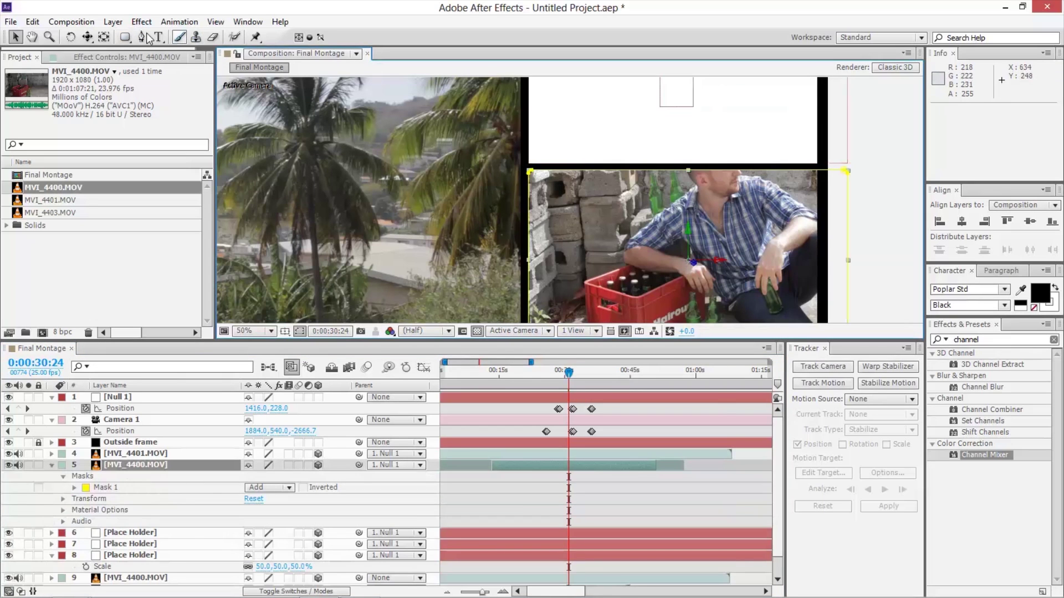
{"action": "left_click", "coordinate": [125, 37]}
{"action": "double_click", "coordinate": [125, 38]}
{"action": "key", "text": "v"}
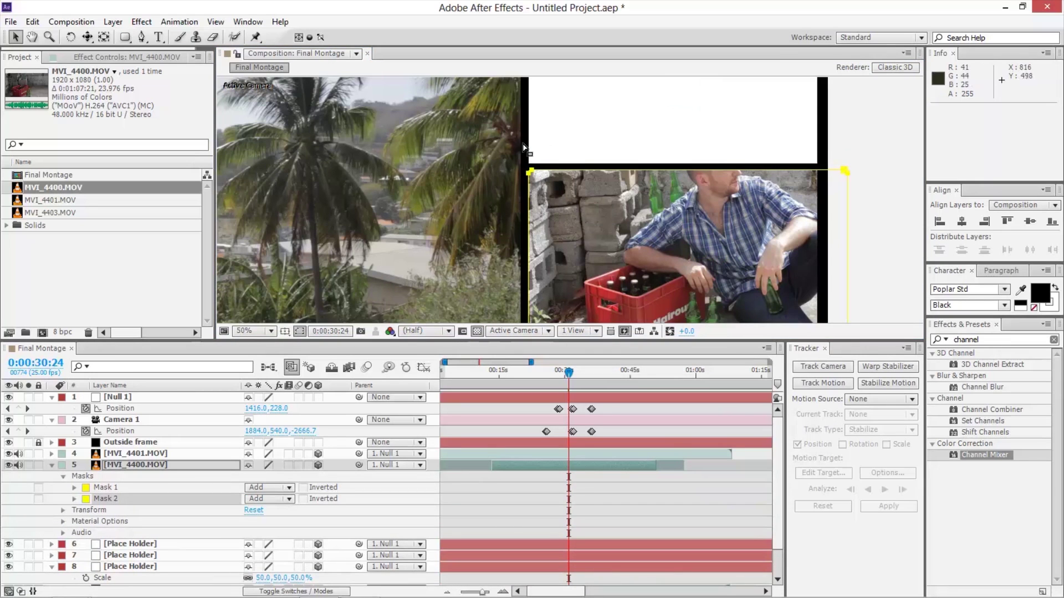
Mask the top-right Place Holder layer and replace its source with MVI_4401.MOV footage
{"action": "left_click", "coordinate": [838, 160]}
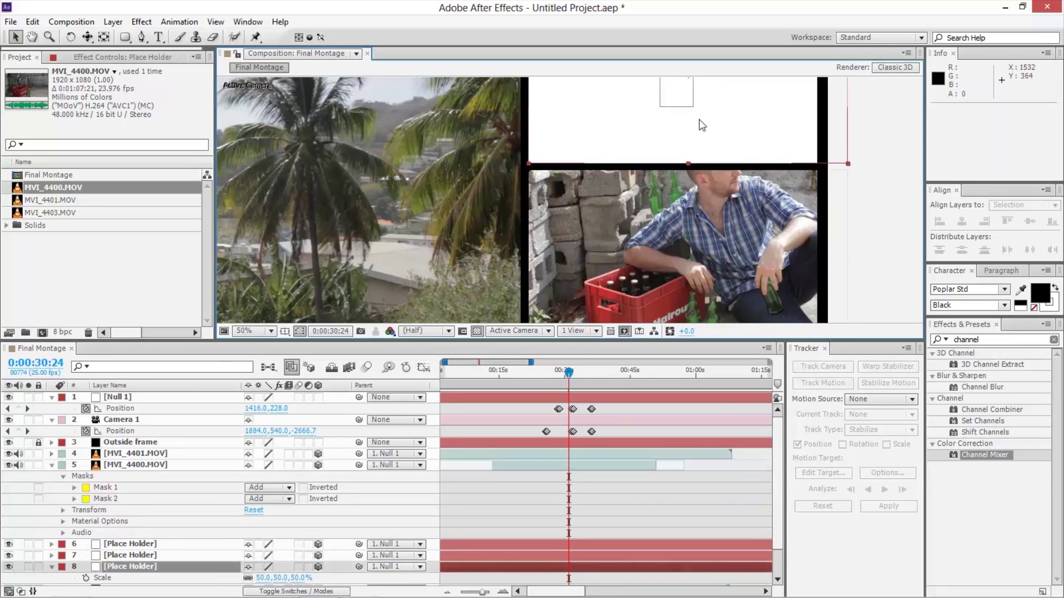
{"action": "double_click", "coordinate": [126, 37]}
{"action": "key", "text": "v"}
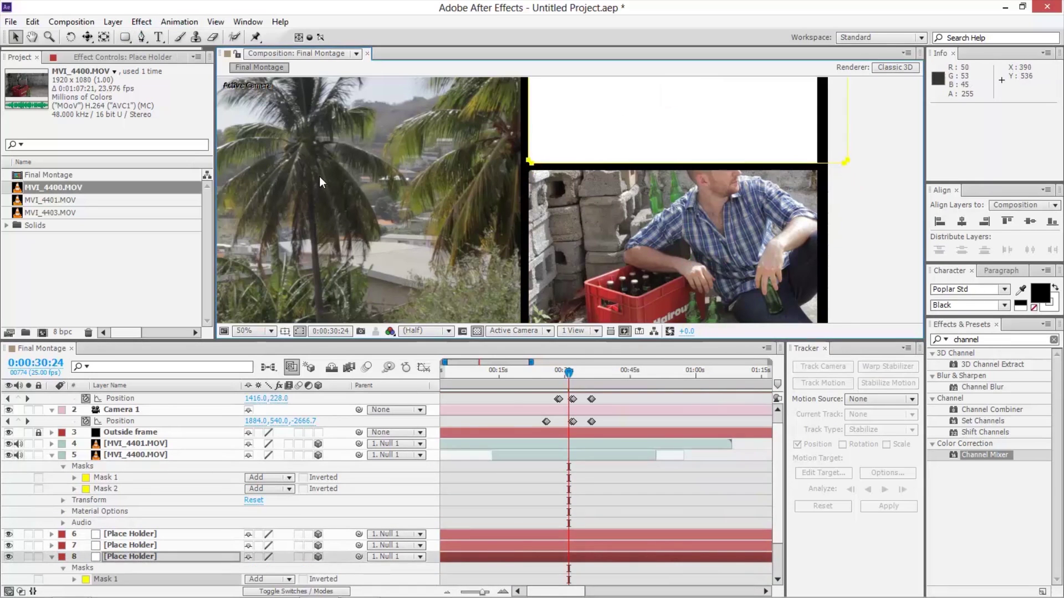
{"action": "left_click", "coordinate": [896, 159]}
{"action": "left_click_drag", "start_coordinate": [577, 118], "coordinate": [629, 119]}
{"action": "key", "text": "ctrl+z"}
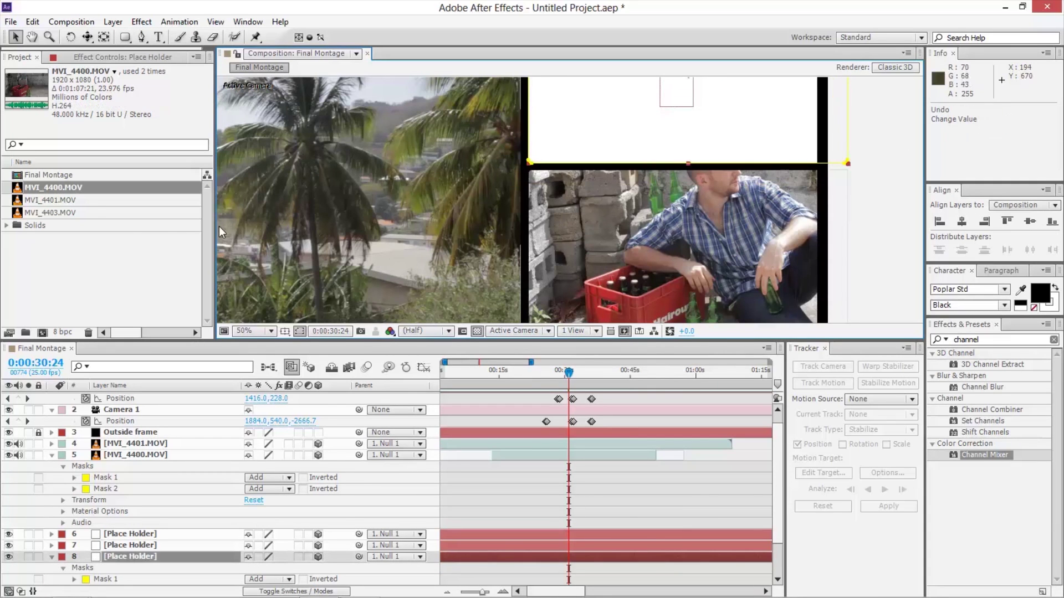
{"action": "left_click", "coordinate": [78, 202]}
{"action": "left_click_drag", "start_coordinate": [53, 203], "coordinate": [604, 138]}
Narrow the MVI_4401.MOV layer's mask to 60% width
{"action": "left_click", "coordinate": [886, 165]}
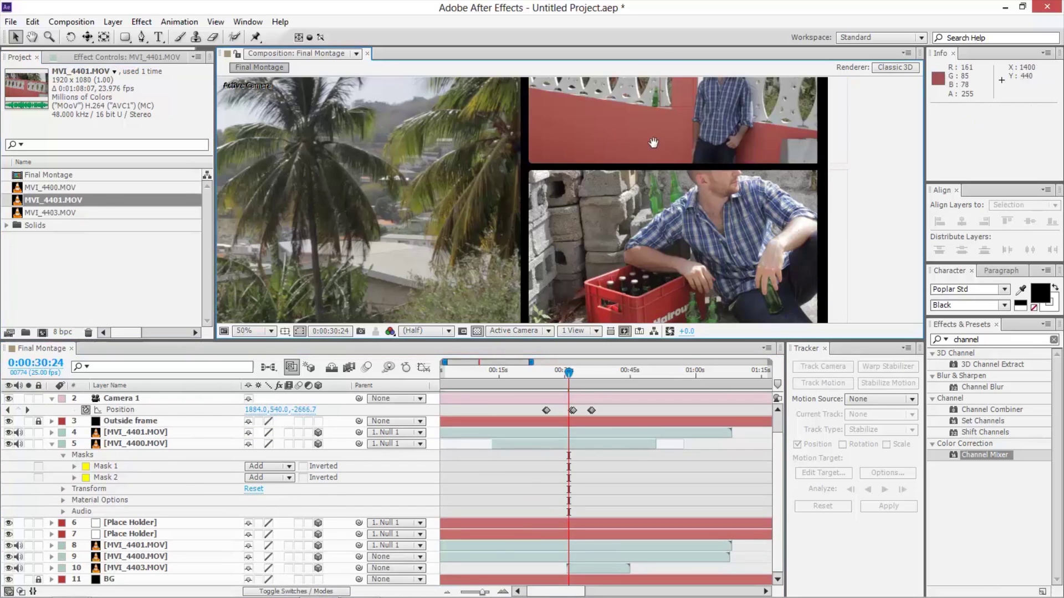
{"action": "left_click_drag", "start_coordinate": [583, 103], "coordinate": [504, 192]}
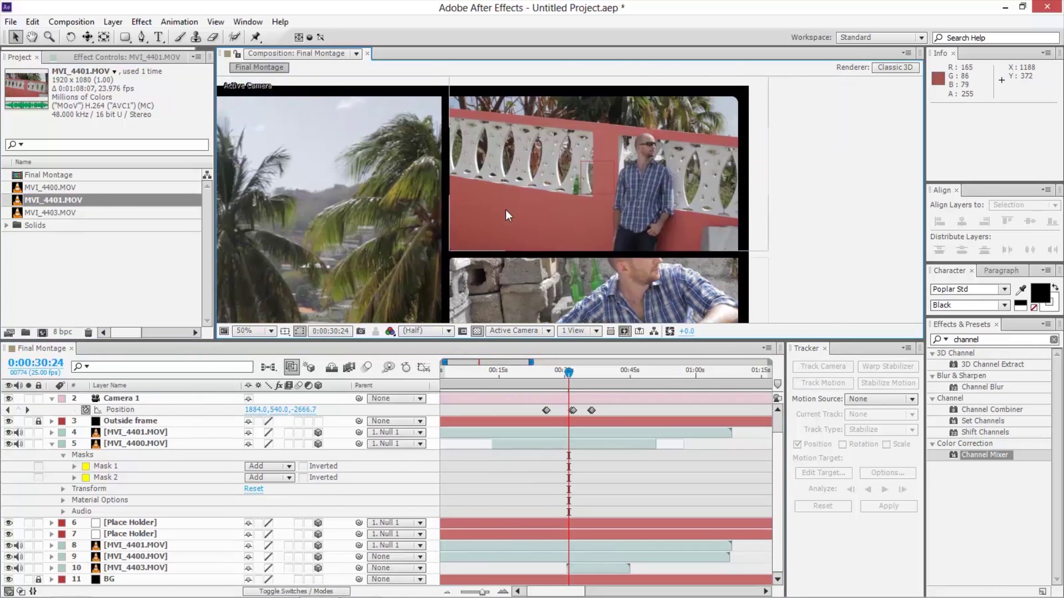
{"action": "left_click", "coordinate": [590, 152]}
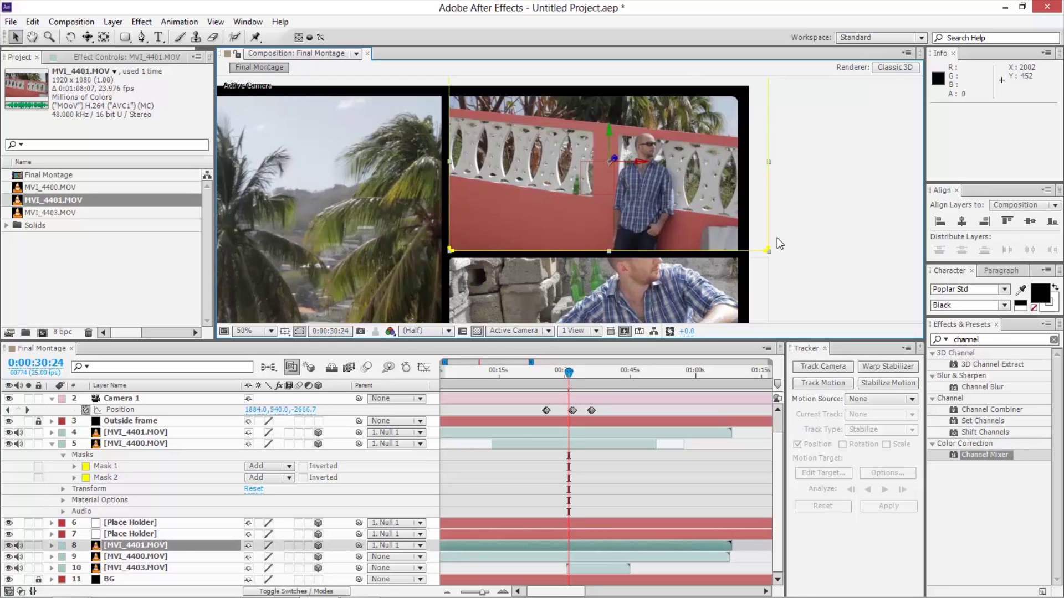
{"action": "left_click", "coordinate": [768, 250]}
{"action": "left_click_drag", "start_coordinate": [770, 184], "coordinate": [651, 194]}
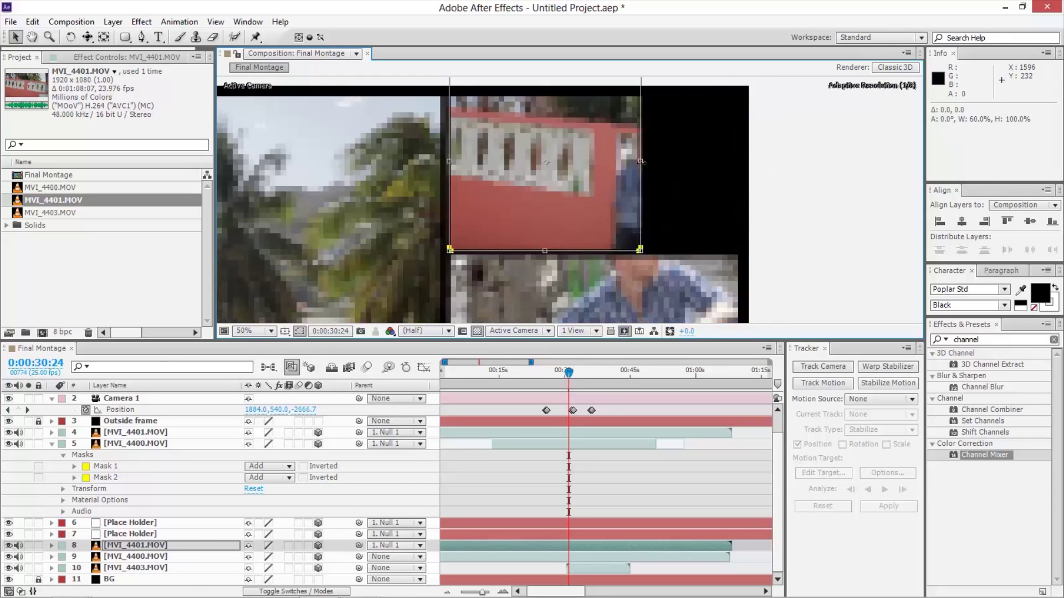
Slide the footage left behind the mask to frame the standing man
{"action": "key", "text": "t"}
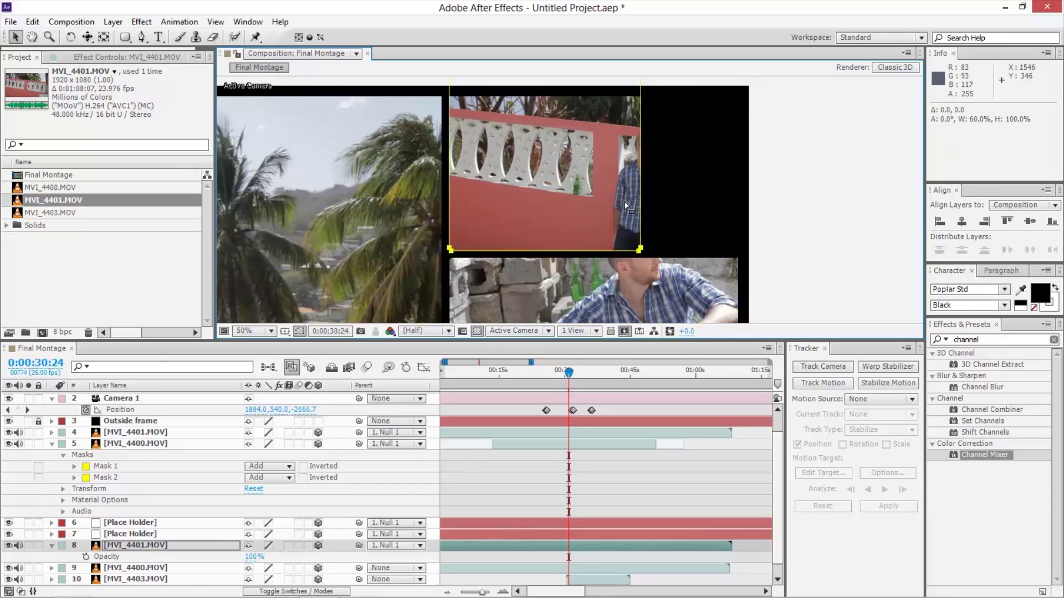
{"action": "key", "text": "y"}
{"action": "left_click_drag", "start_coordinate": [553, 166], "coordinate": [444, 188]}
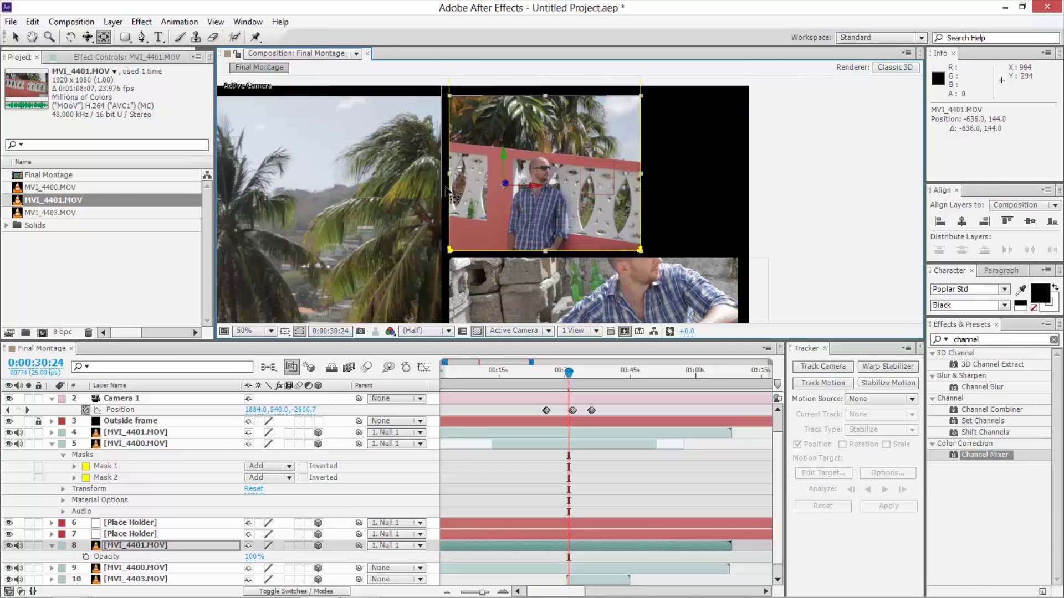
{"action": "key", "text": "v"}
{"action": "left_click", "coordinate": [784, 212]}
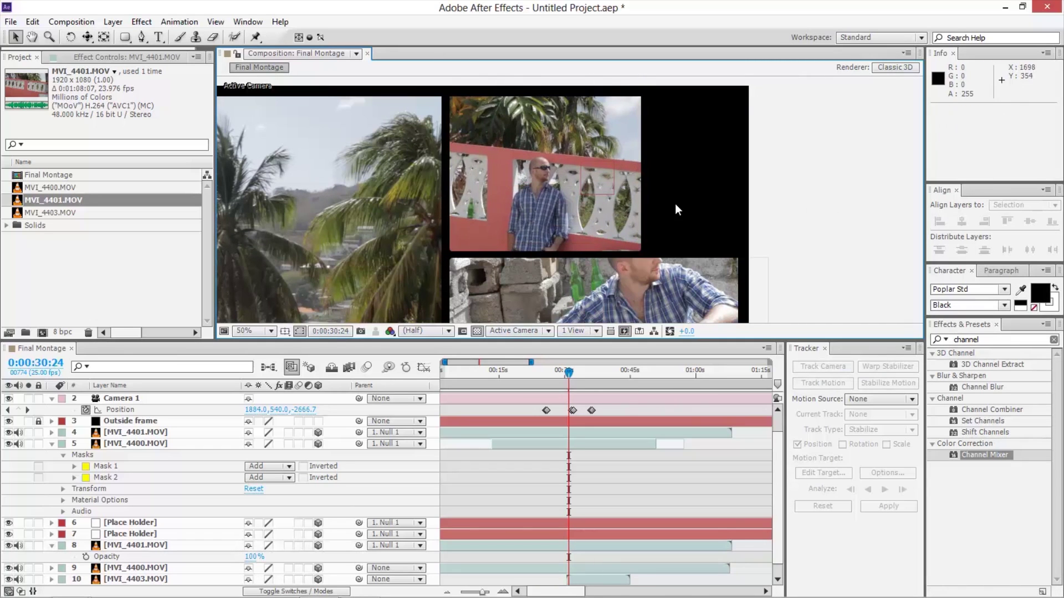
{"action": "scroll", "coordinate": [675, 205], "scroll_direction": "down", "scroll_amount": 2}
{"action": "key", "text": "h"}
{"action": "left_click_drag", "start_coordinate": [675, 208], "coordinate": [718, 188]}
{"action": "key", "text": "v"}
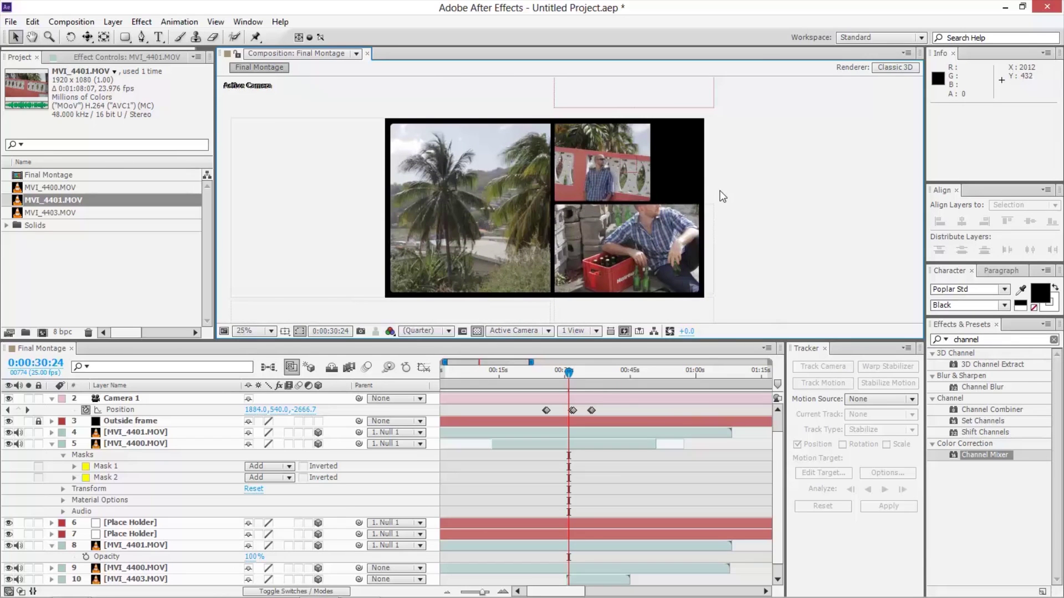
Start the MVI_4403.MOV clip at the black frame near 0:00:24 and preview the montage
{"action": "left_click", "coordinate": [559, 381]}
{"action": "left_click", "coordinate": [539, 381]}
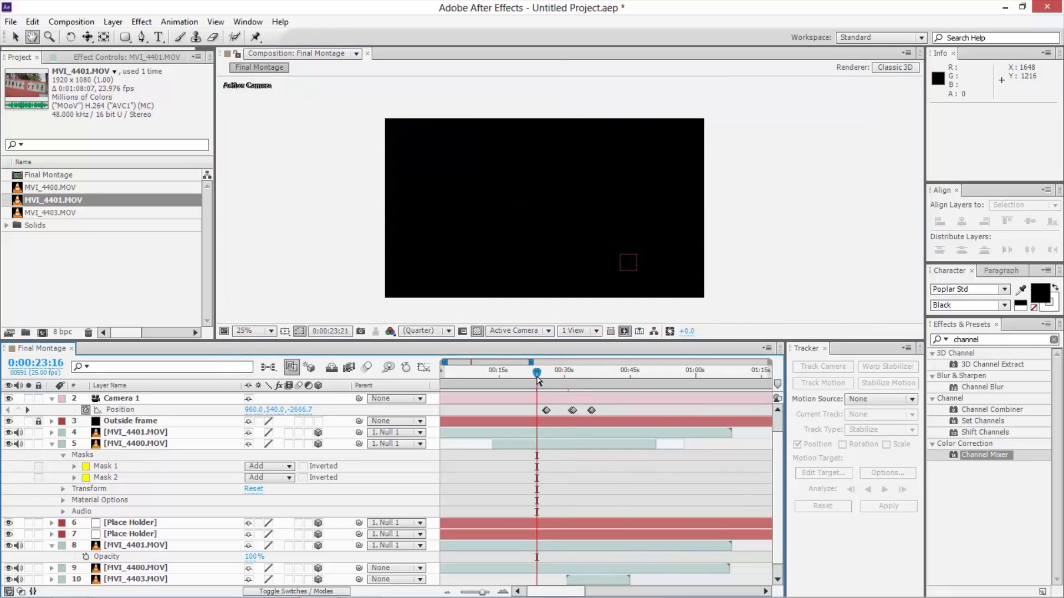
{"action": "left_click_drag", "start_coordinate": [584, 581], "coordinate": [548, 581]}
{"action": "key", "text": "space"}
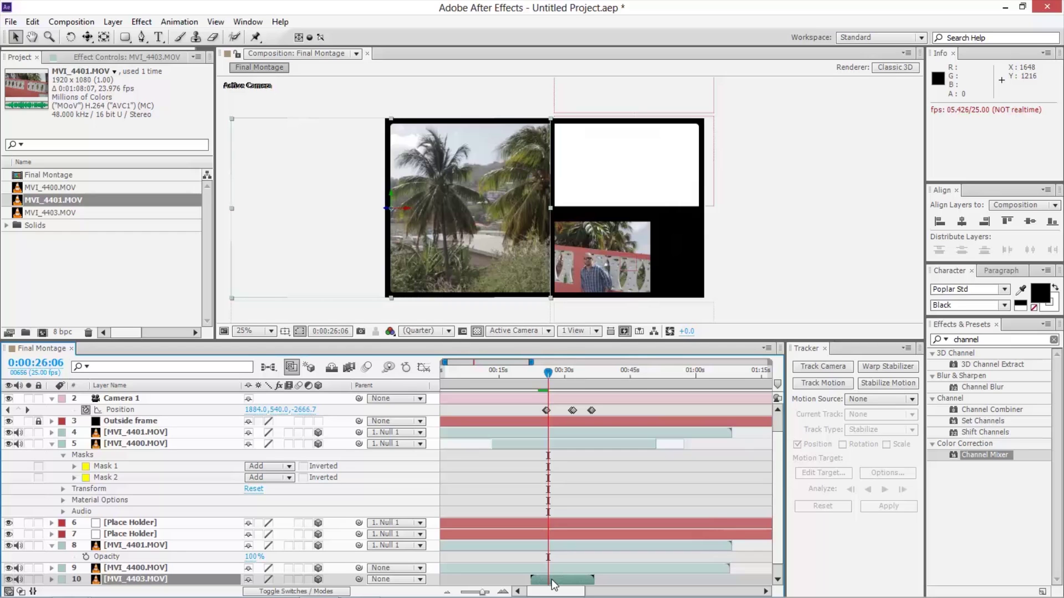
{"action": "left_click", "coordinate": [780, 275]}
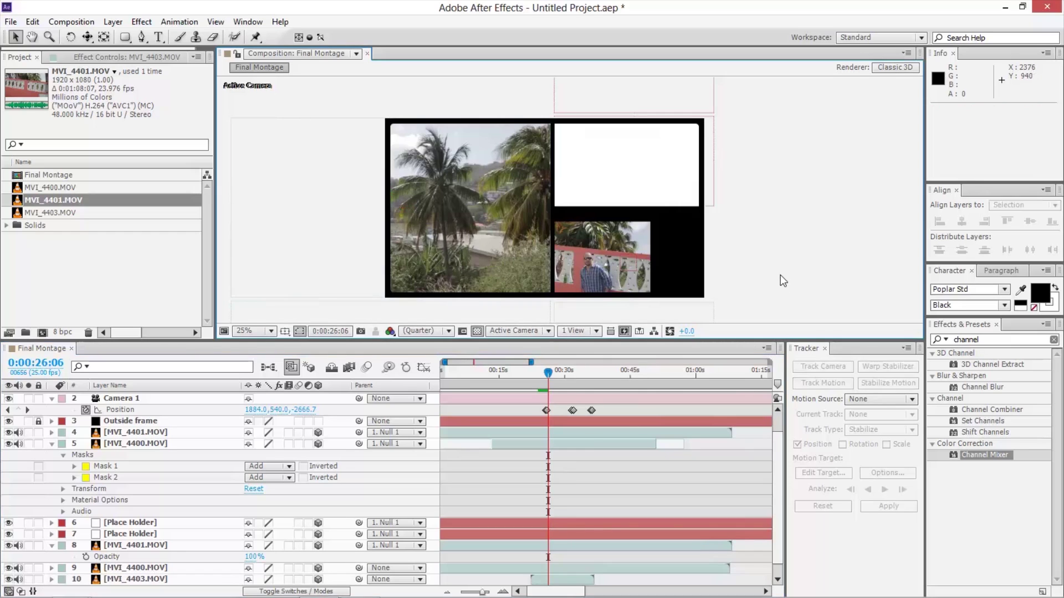
{"action": "left_click", "coordinate": [520, 248]}
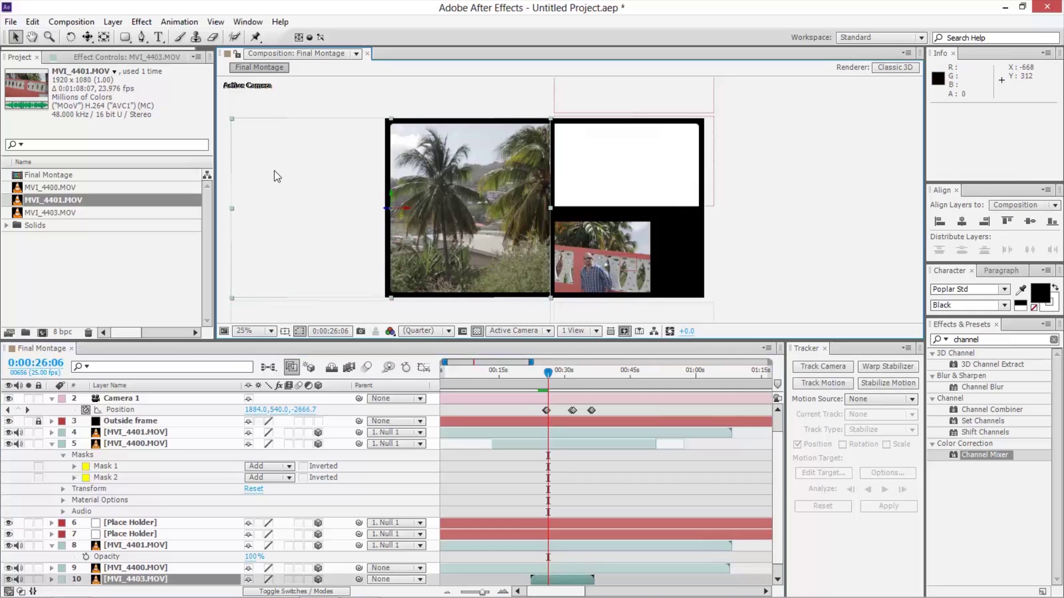
Pre-compose the MVI_4403.MOV layer as MVI_4403.MOV Comp 1 and open it
{"action": "key", "text": "ctrl+shift+c"}
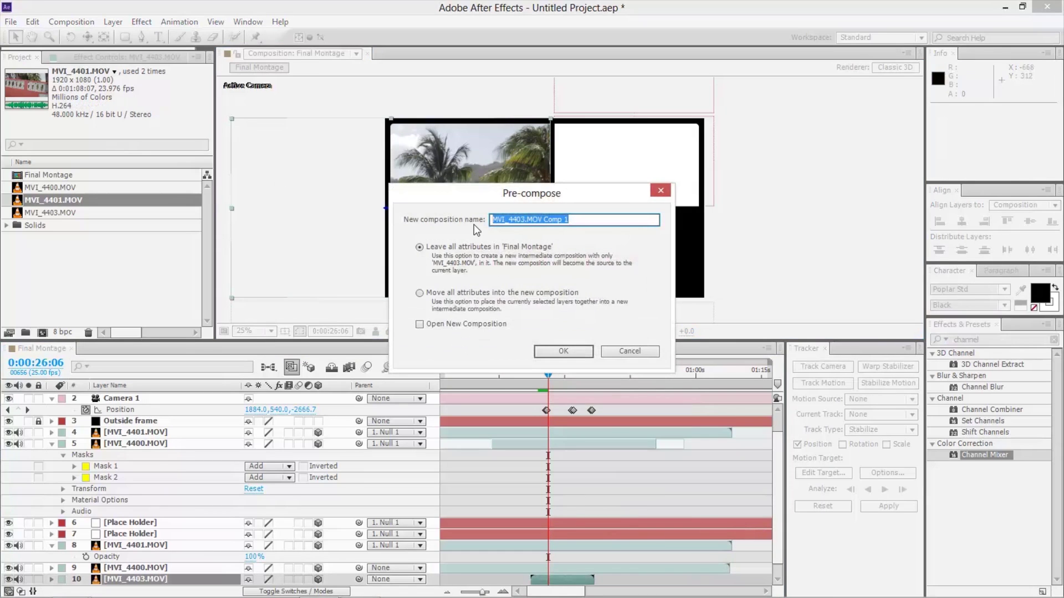
{"action": "key", "text": "Return"}
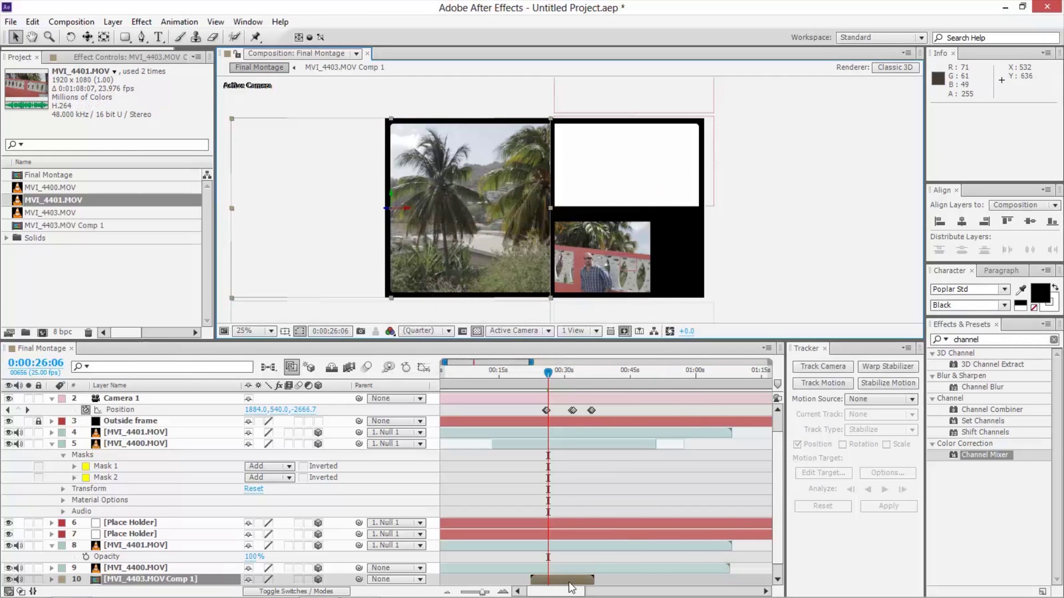
{"action": "double_click", "coordinate": [570, 581]}
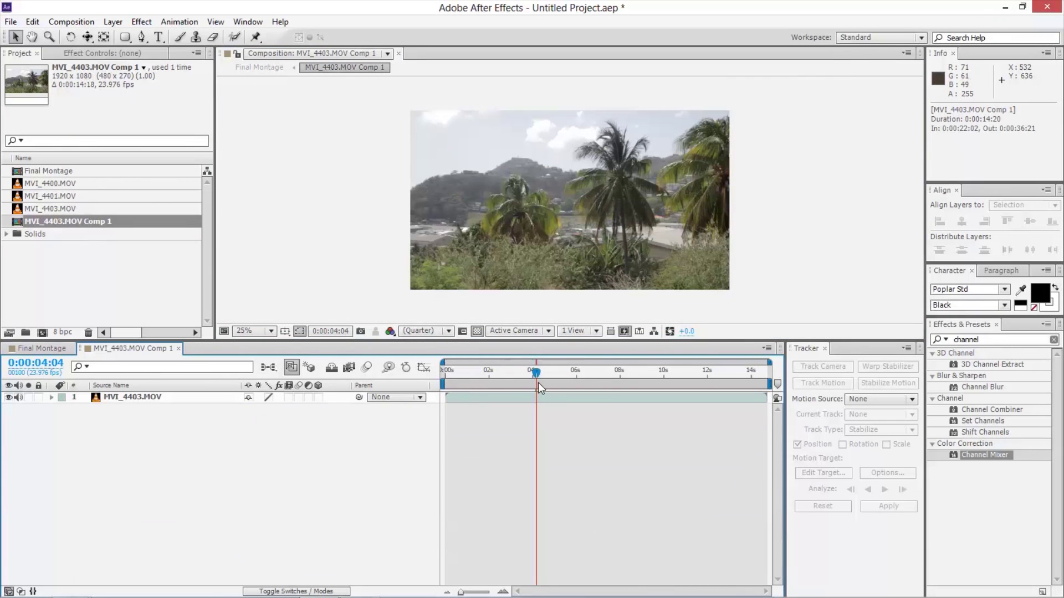
Duplicate the MVI_4403.MOV layer, start the copy at 0:00:04:16, and return to Final Montage
{"action": "left_click", "coordinate": [532, 398]}
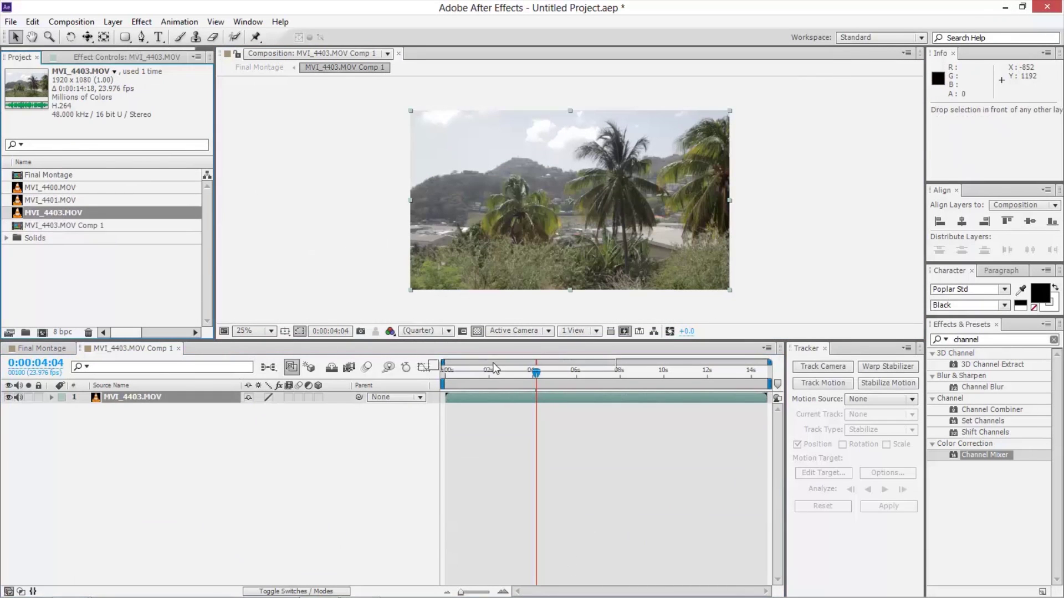
{"action": "key", "text": "ctrl+d"}
{"action": "left_click_drag", "start_coordinate": [494, 395], "coordinate": [563, 389]}
{"action": "left_click", "coordinate": [551, 372]}
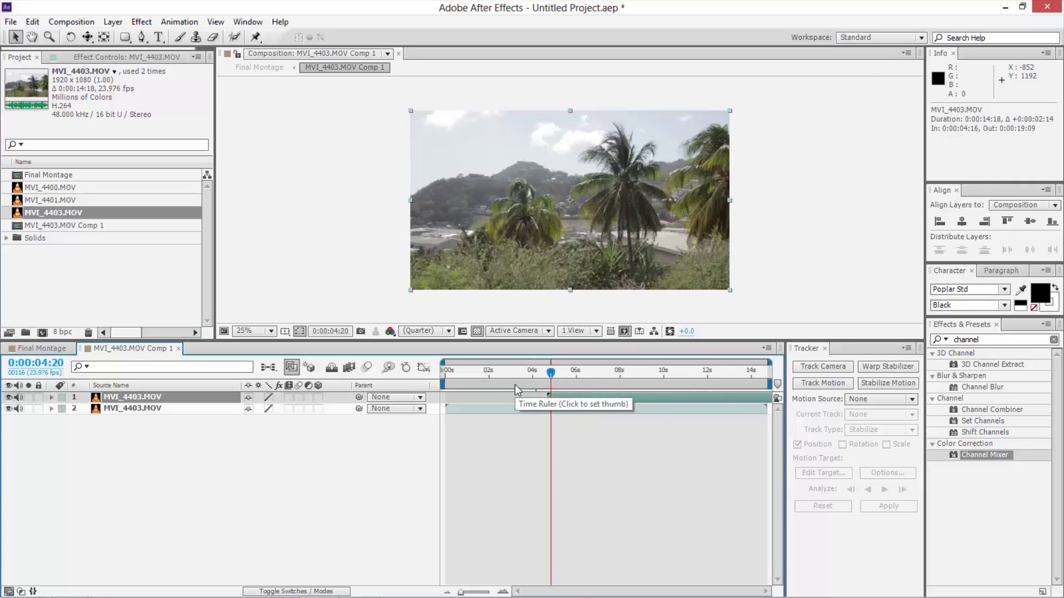
{"action": "key", "text": "ctrl+w"}
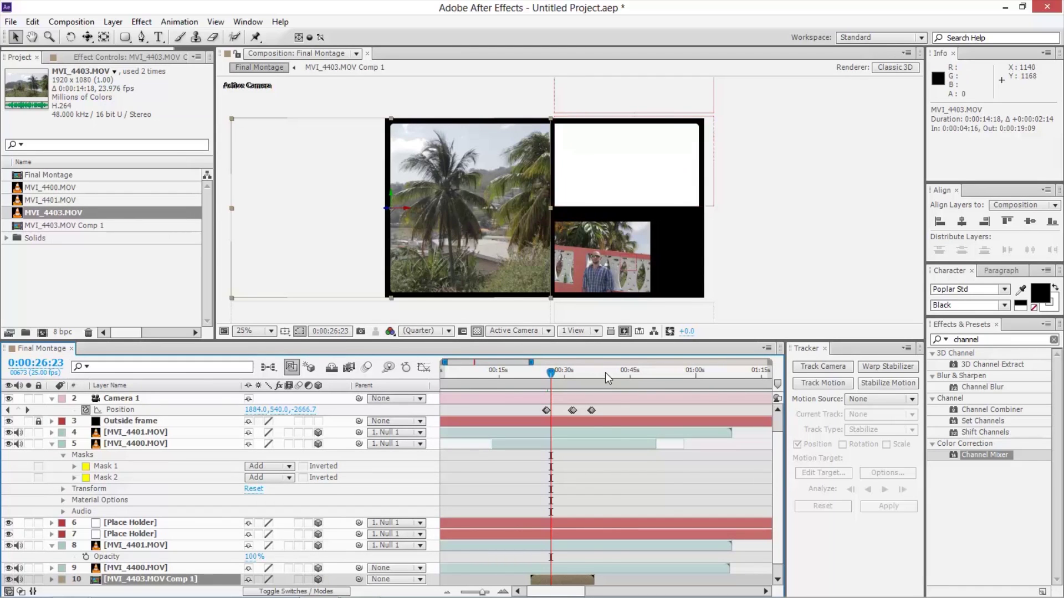
{"action": "left_click_drag", "start_coordinate": [605, 373], "coordinate": [564, 381]}
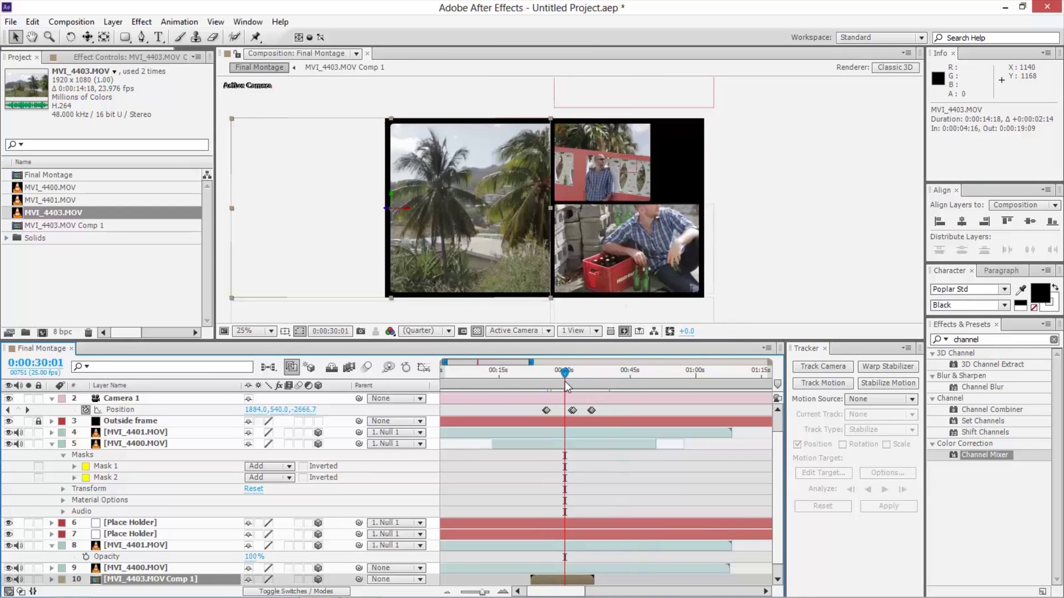